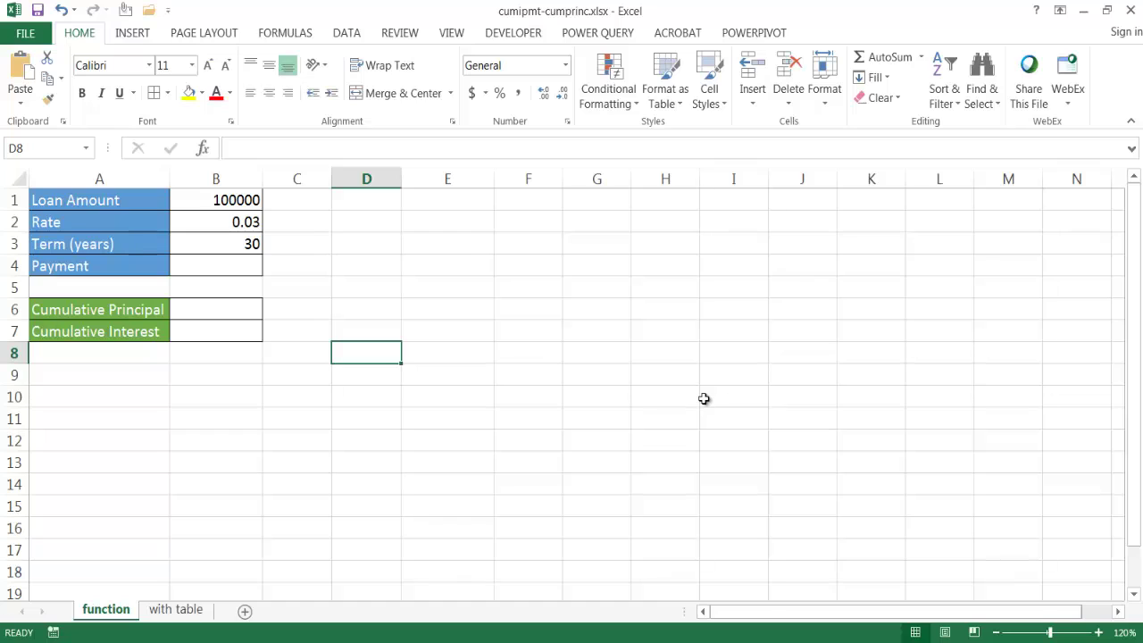
Step: Start a PMT formula in B4 with rate B2/12, periods B3*12 and present value B1
{"action": "left_click", "coordinate": [248, 200]}
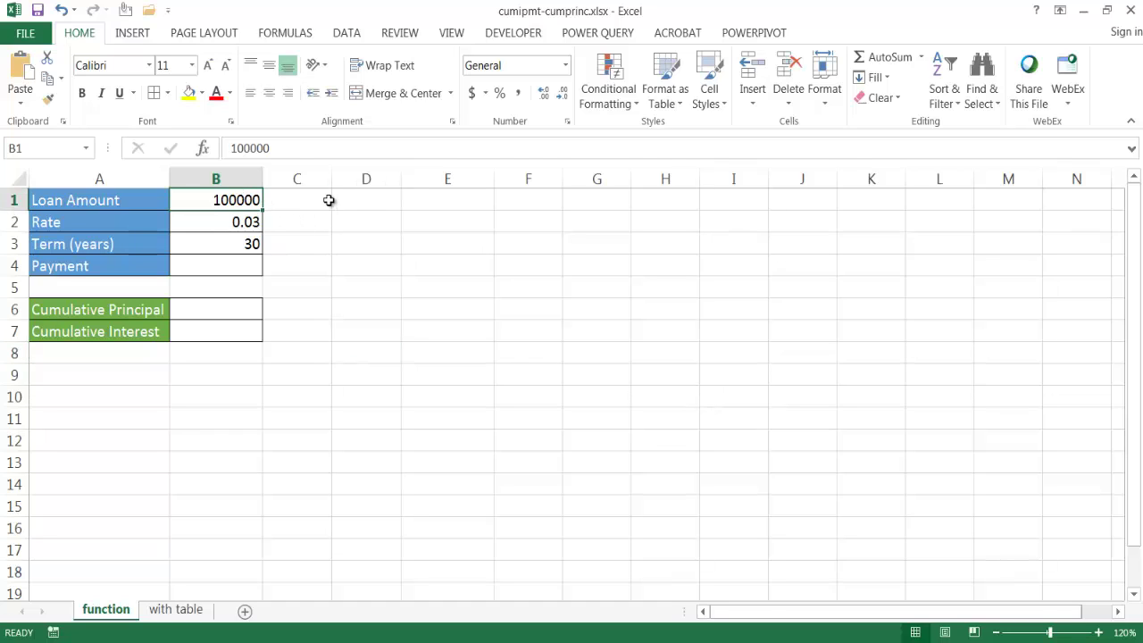
{"action": "left_click", "coordinate": [242, 221]}
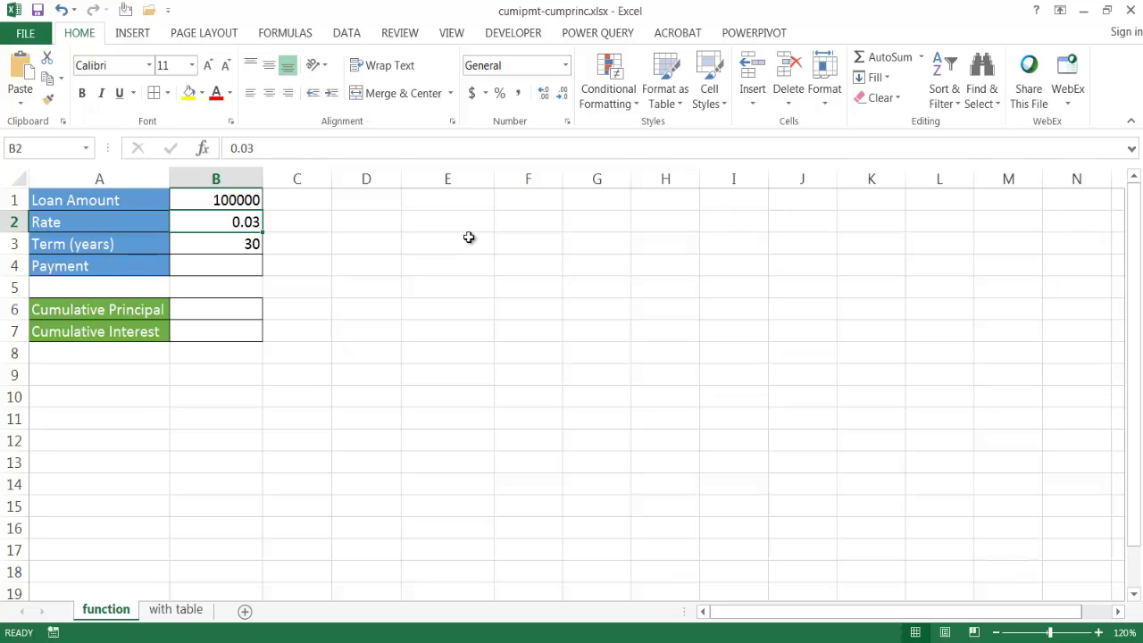
{"action": "left_click", "coordinate": [243, 243]}
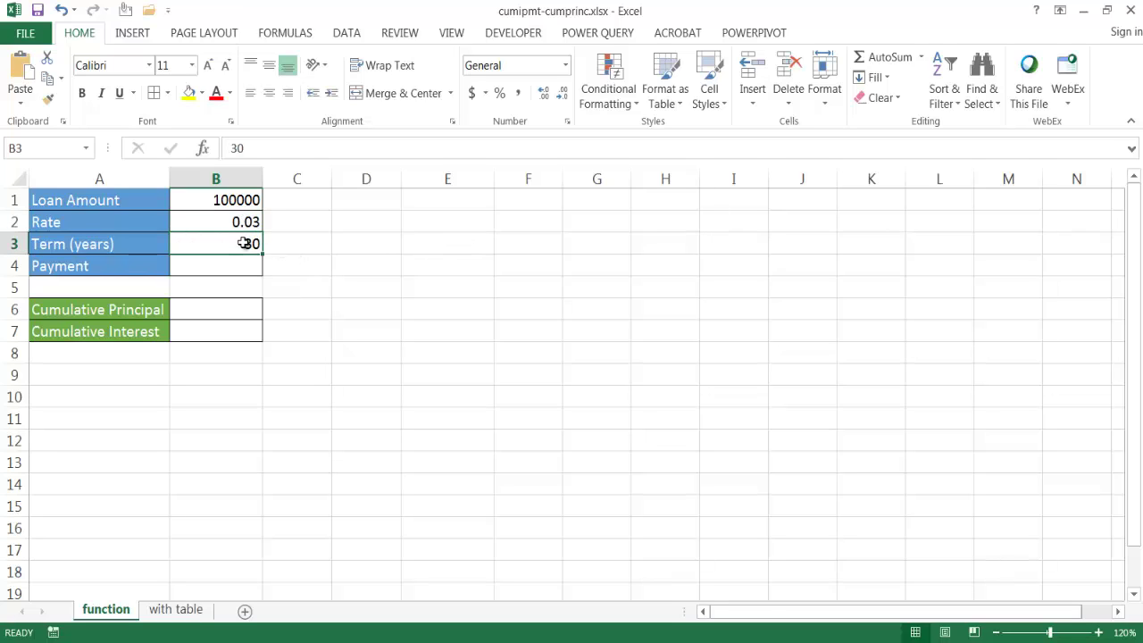
{"action": "left_click", "coordinate": [243, 261]}
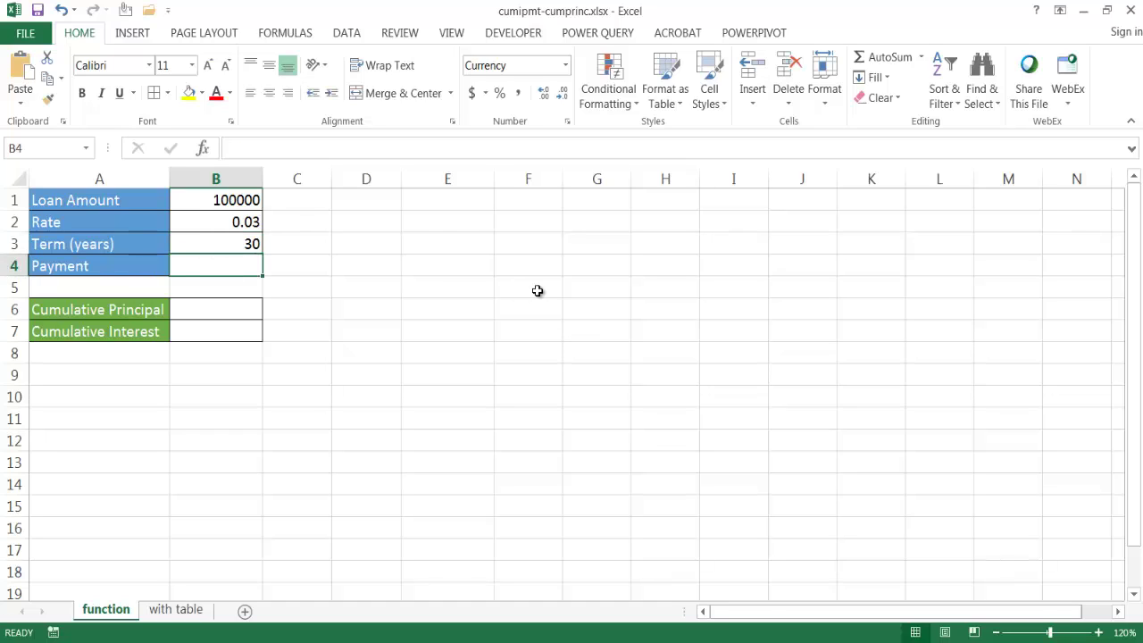
{"action": "type", "text": "="}
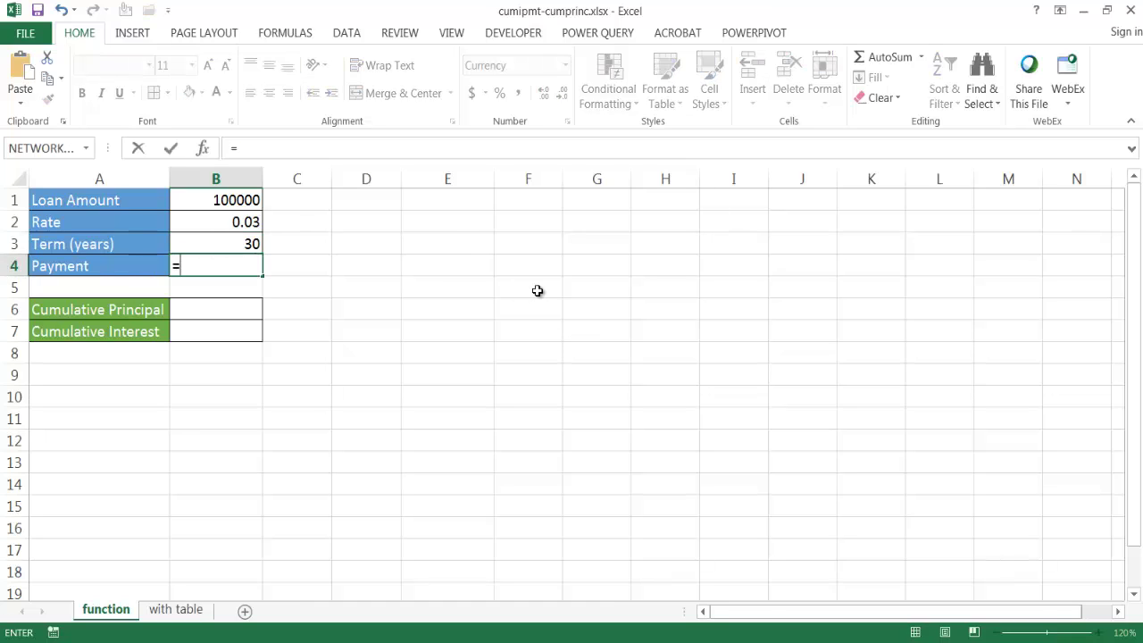
{"action": "type", "text": "pm"}
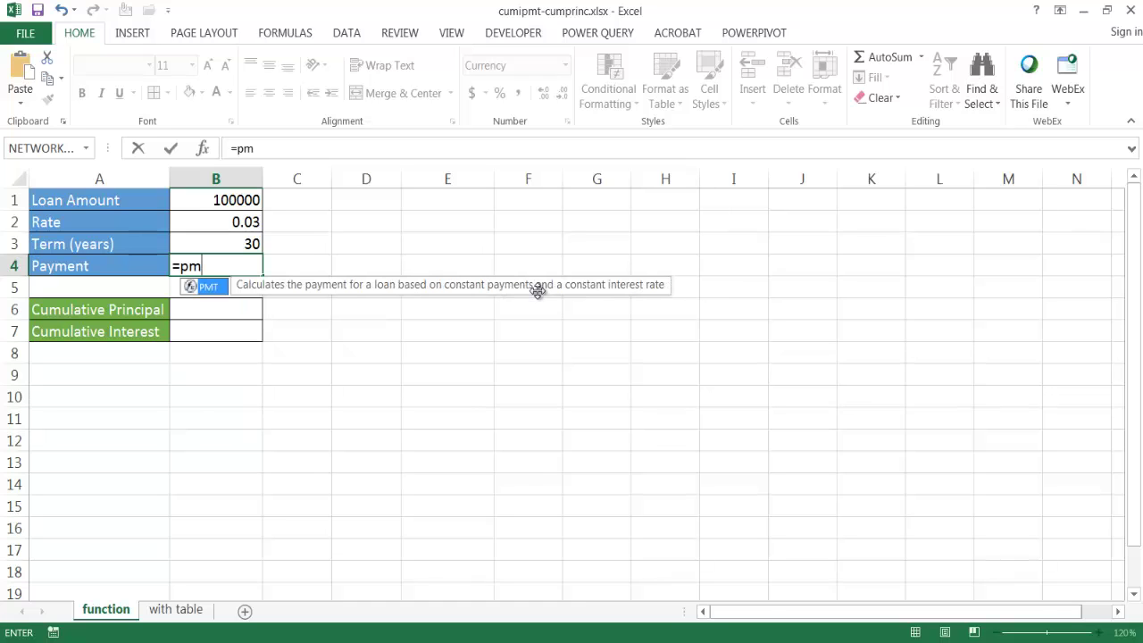
{"action": "key", "text": "Tab"}
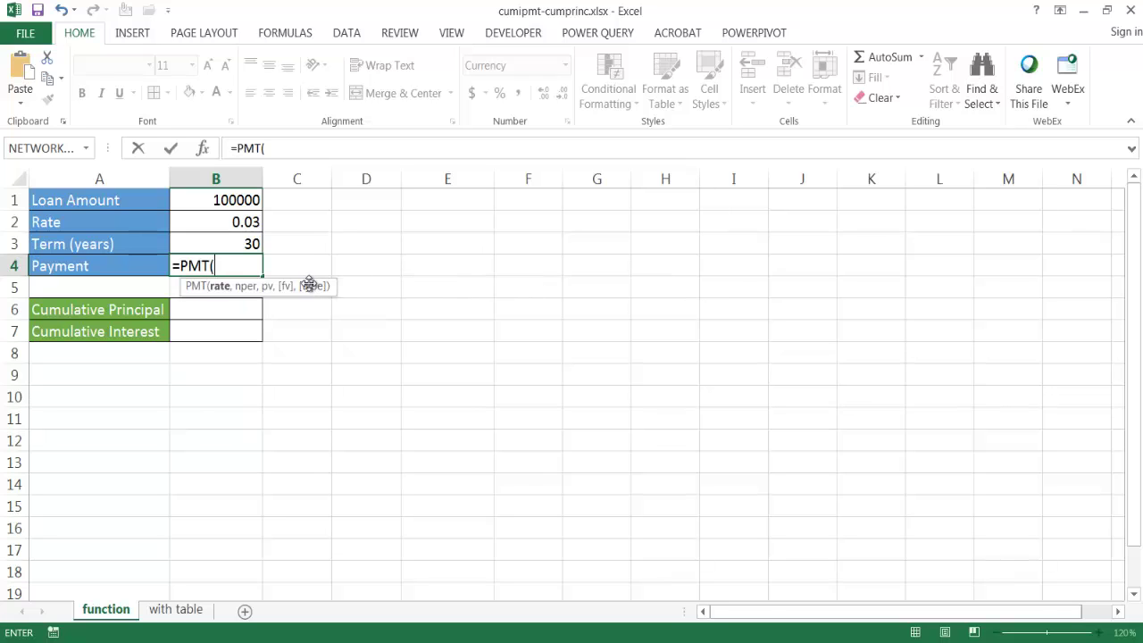
{"action": "left_click", "coordinate": [237, 222]}
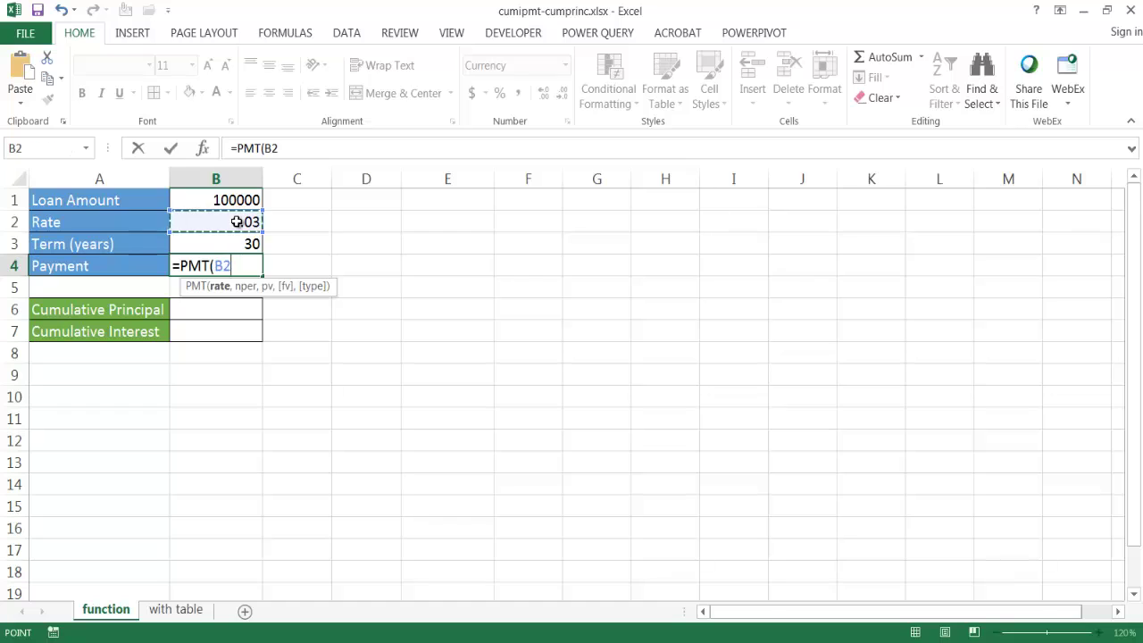
{"action": "type", "text": "/12"}
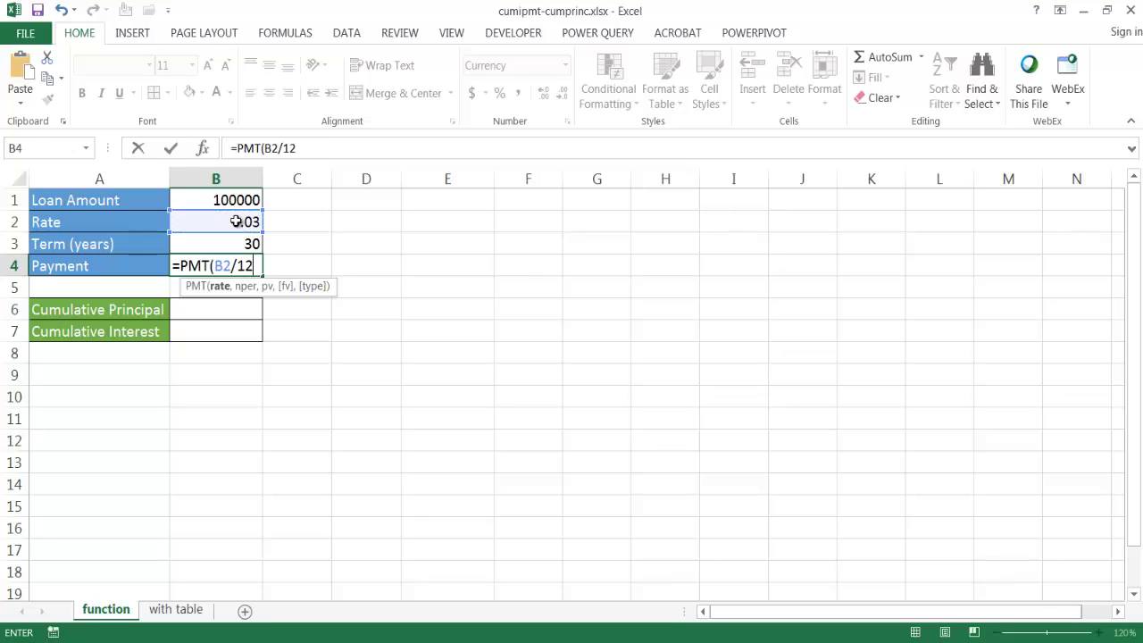
{"action": "type", "text": ","}
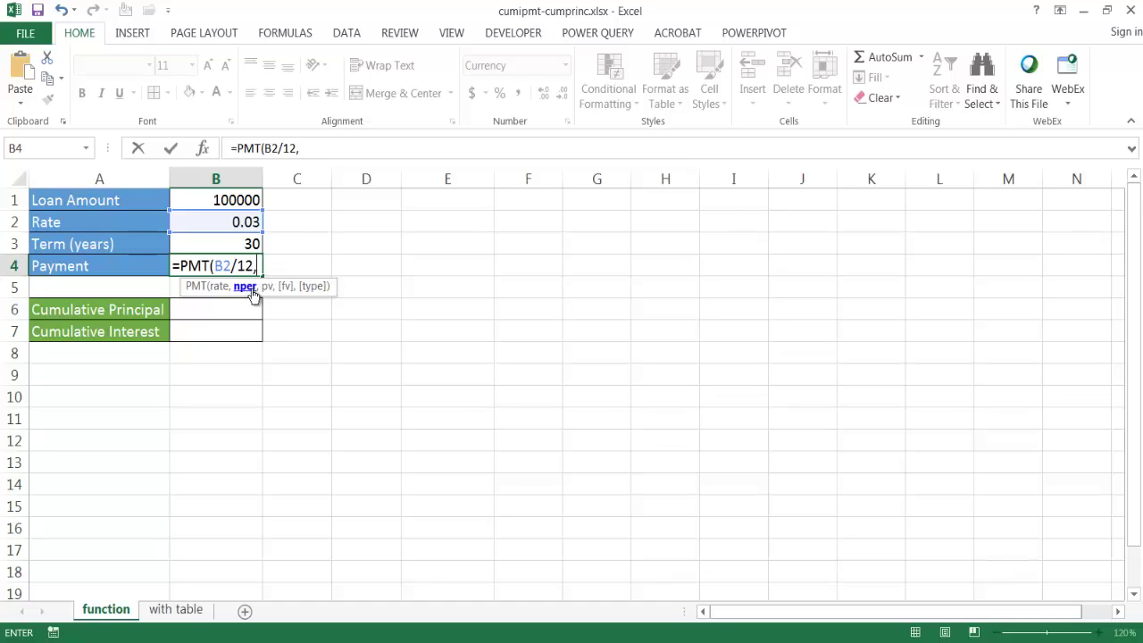
{"action": "left_click", "coordinate": [245, 244]}
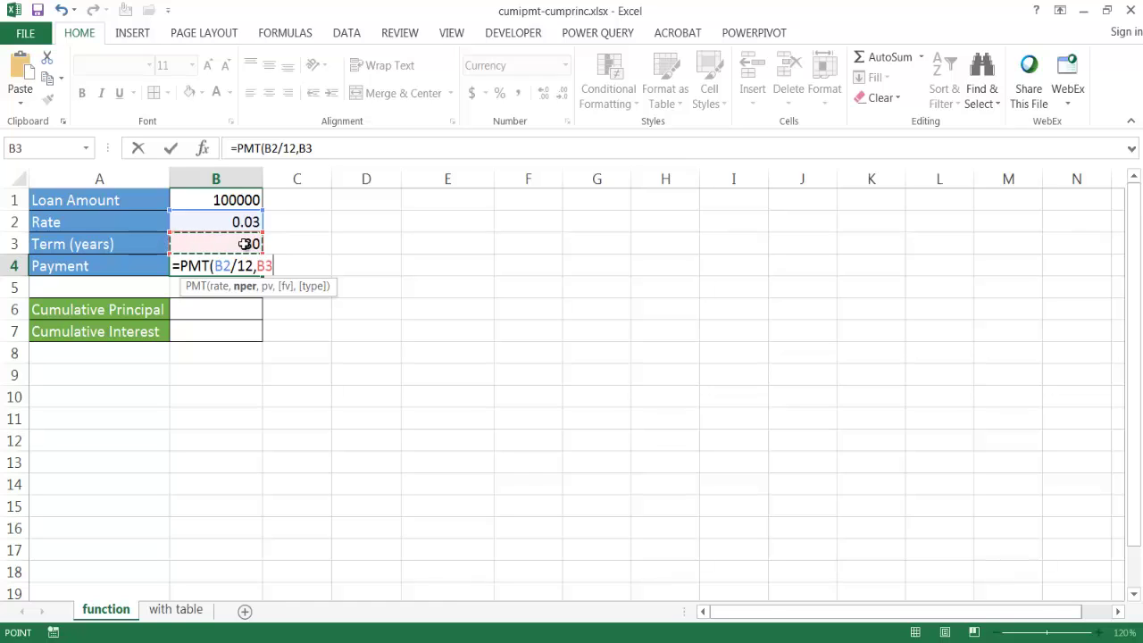
{"action": "type", "text": "*12,"}
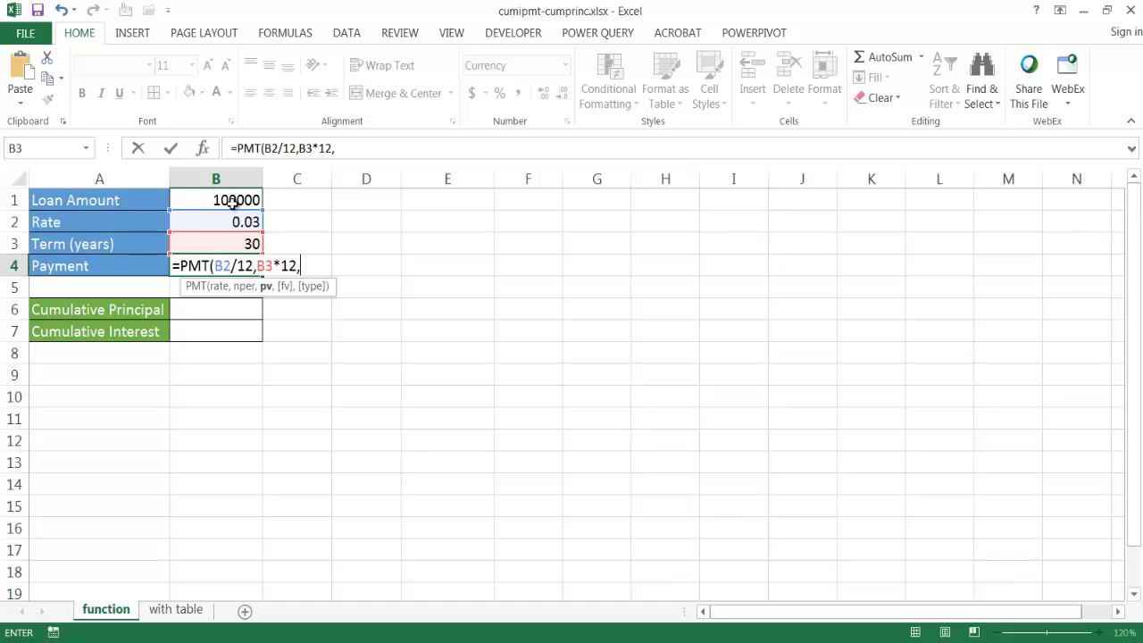
{"action": "left_click", "coordinate": [232, 202]}
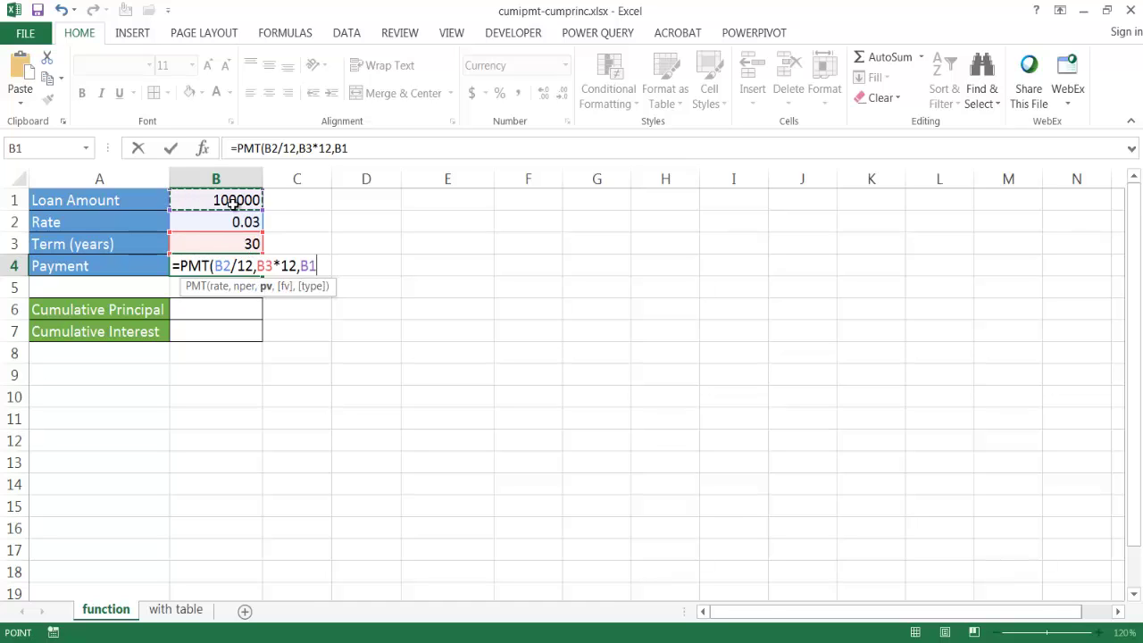
Step: Finish B4 as =PMT(B2/12,B3*12,B1,0,) with end-of-period timing, returning ($421.60)
{"action": "type", "text": ",0)"}
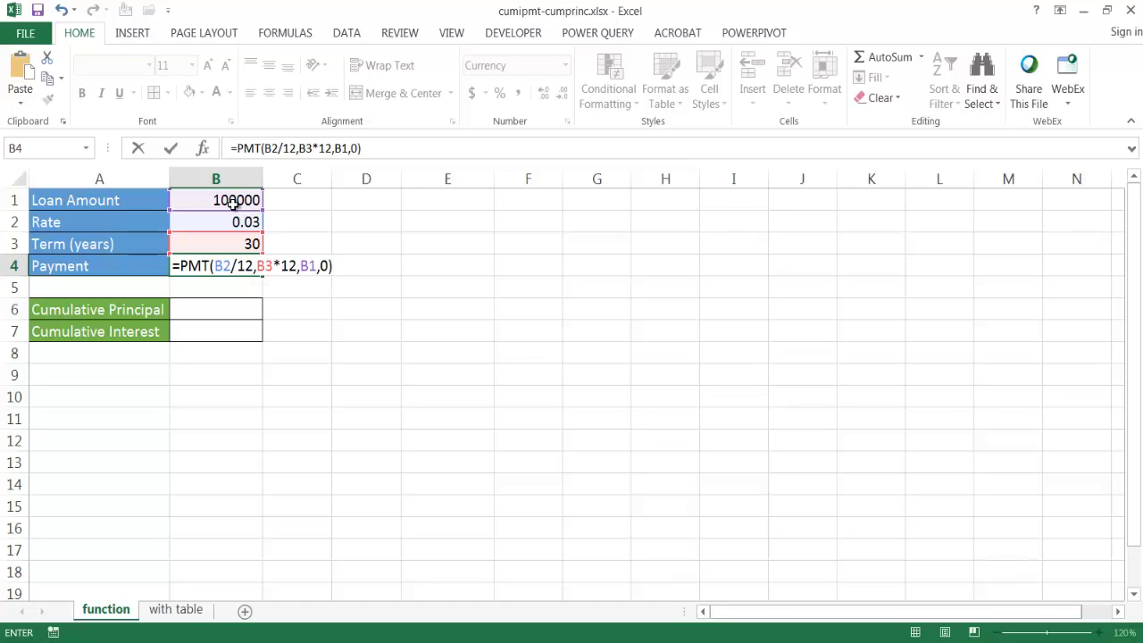
{"action": "key", "text": "BackSpace"}
{"action": "type", "text": ","}
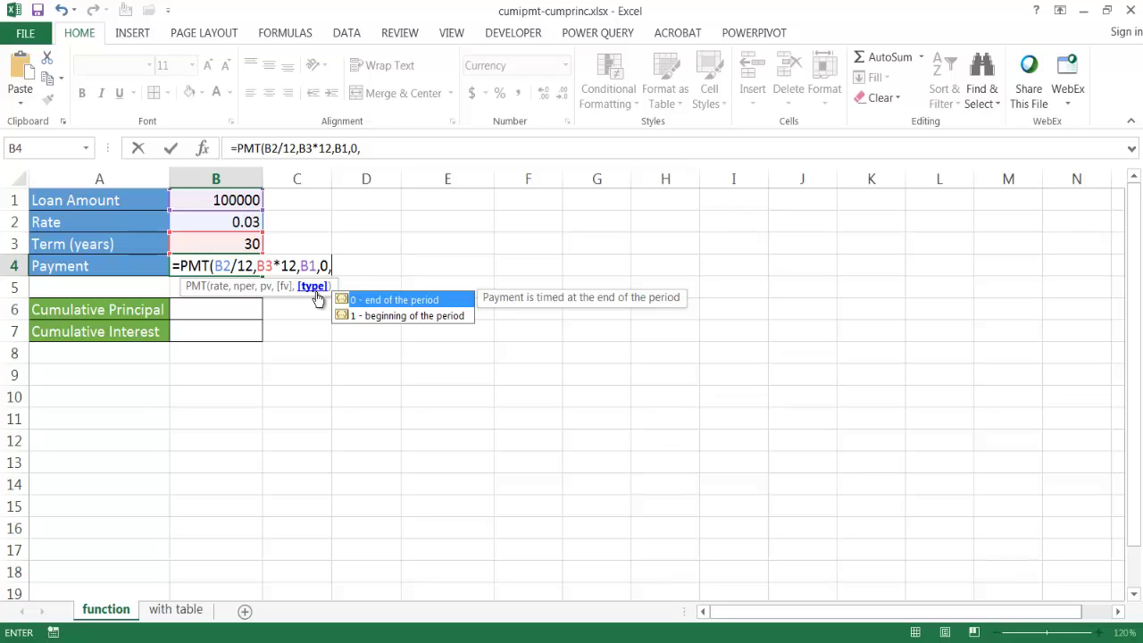
{"action": "double_click", "coordinate": [378, 300]}
{"action": "key", "text": "Return"}
{"action": "left_click", "coordinate": [226, 268]}
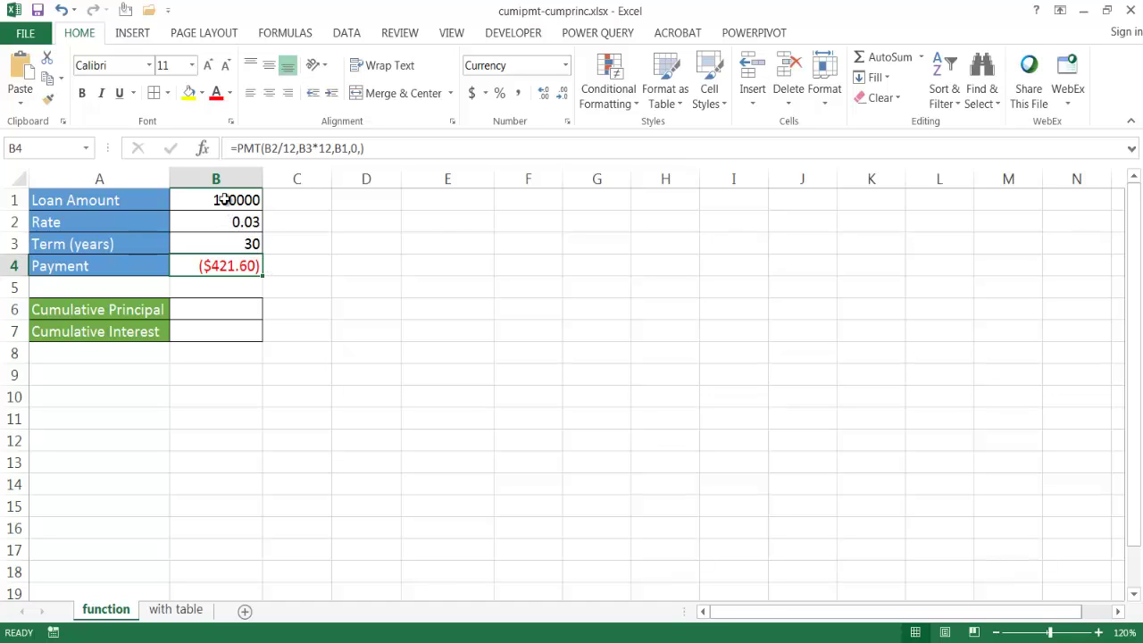
{"action": "left_click", "coordinate": [217, 308]}
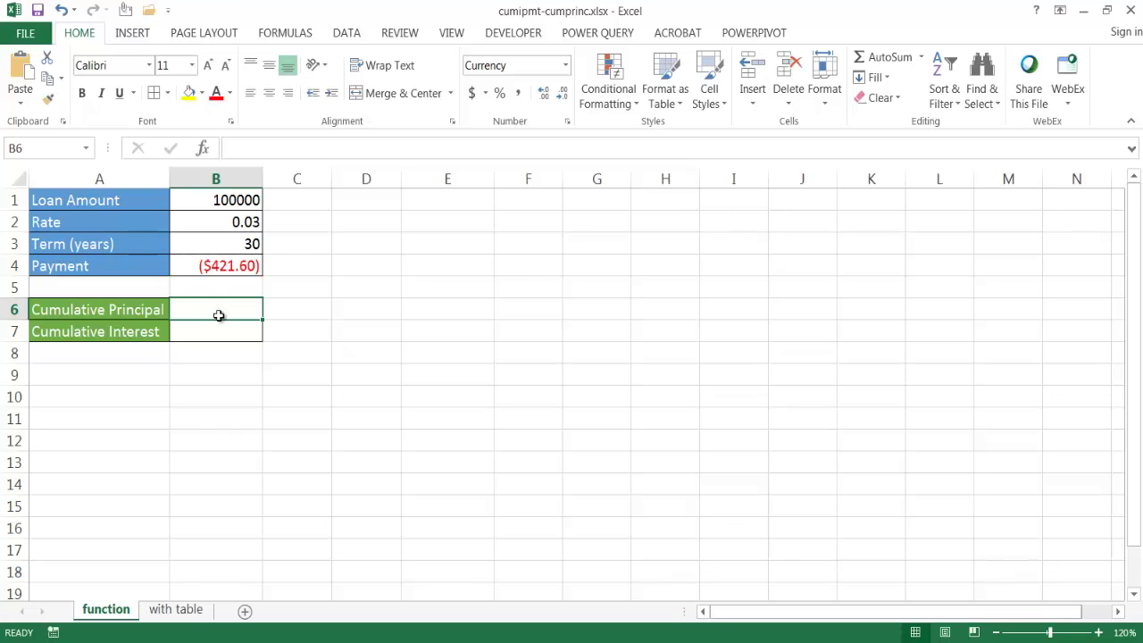
Step: Enter =CUMPRINC(B2/12,B3*12,B1,1,12,0) in B6, returning -$2,087.80 for payments 1–12
{"action": "type", "text": "=cum"}
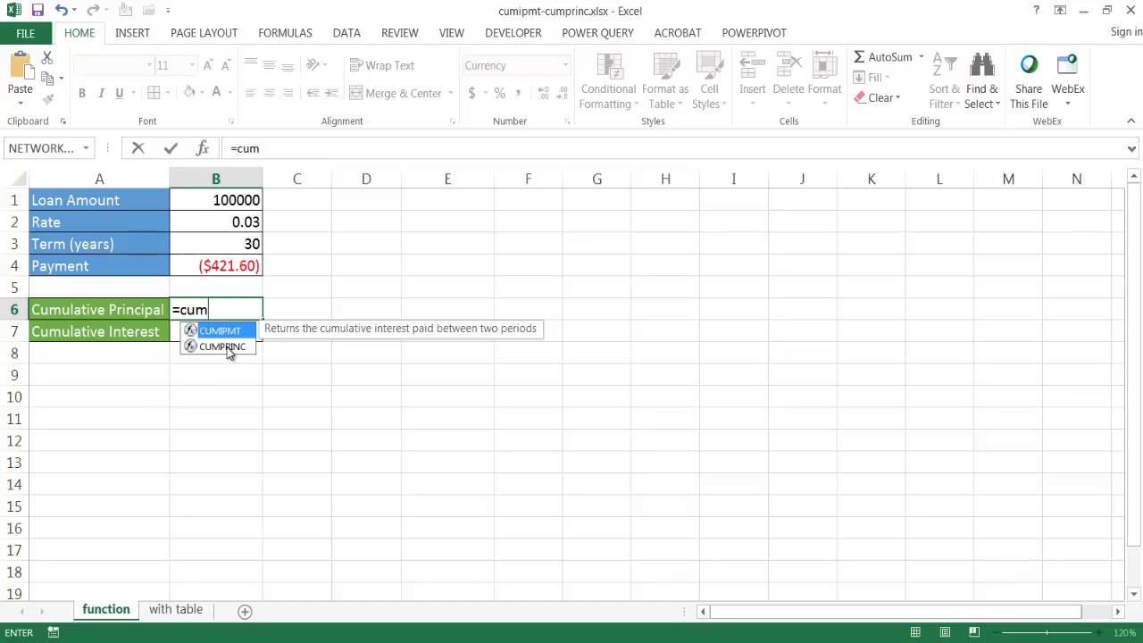
{"action": "double_click", "coordinate": [229, 347]}
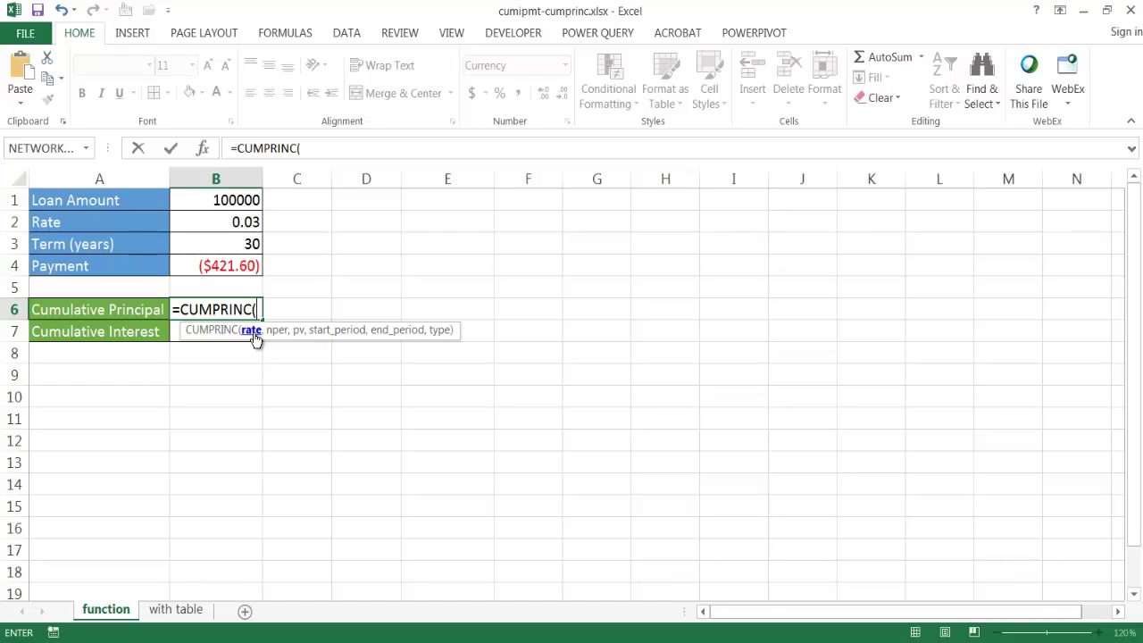
{"action": "left_click", "coordinate": [245, 224]}
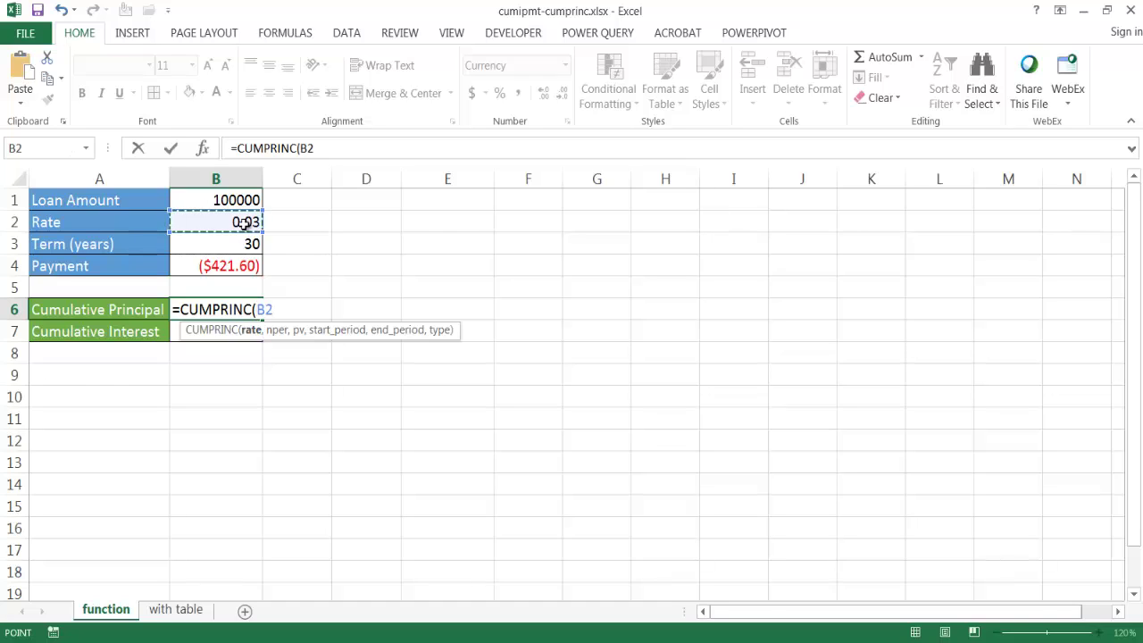
{"action": "type", "text": "/12"}
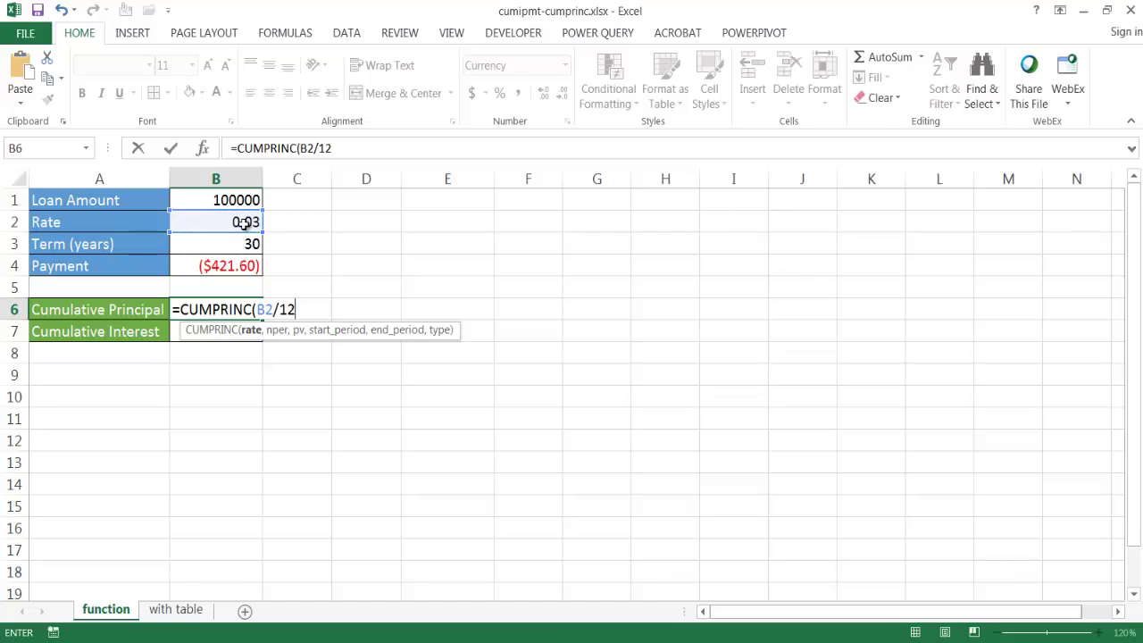
{"action": "type", "text": ","}
{"action": "left_click", "coordinate": [222, 244]}
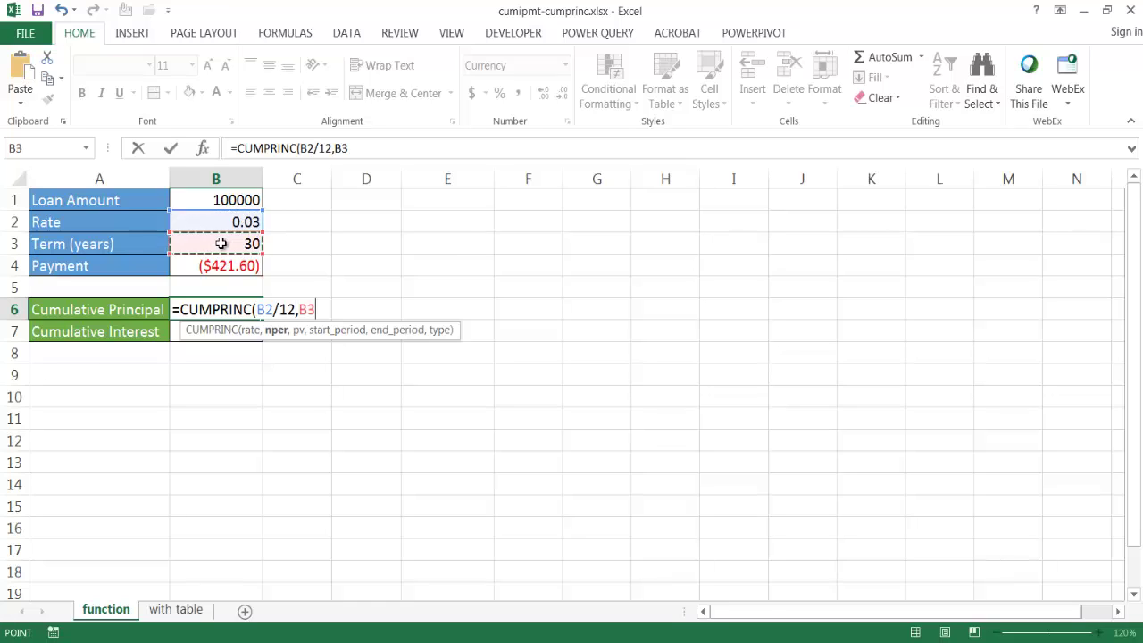
{"action": "type", "text": "*12"}
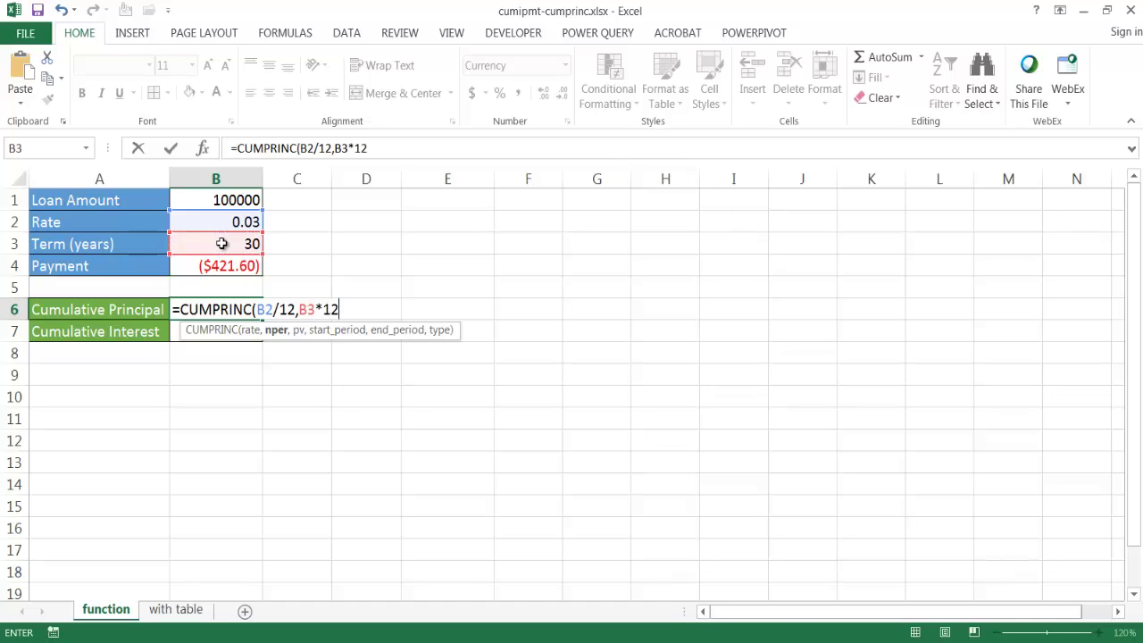
{"action": "type", "text": ","}
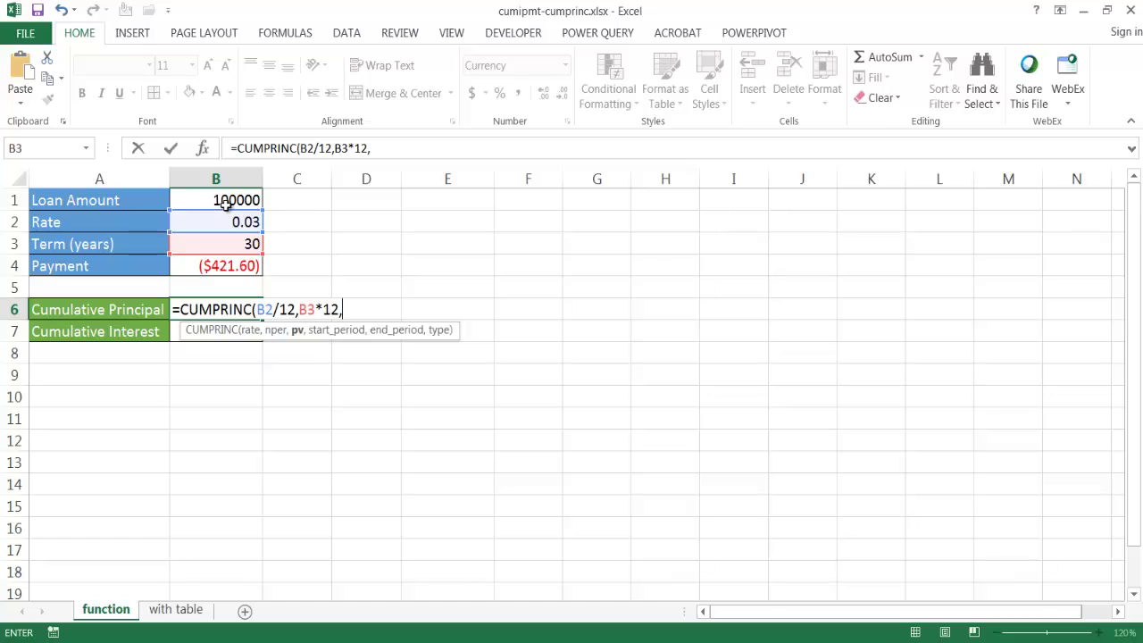
{"action": "left_click", "coordinate": [228, 200]}
{"action": "type", "text": ","}
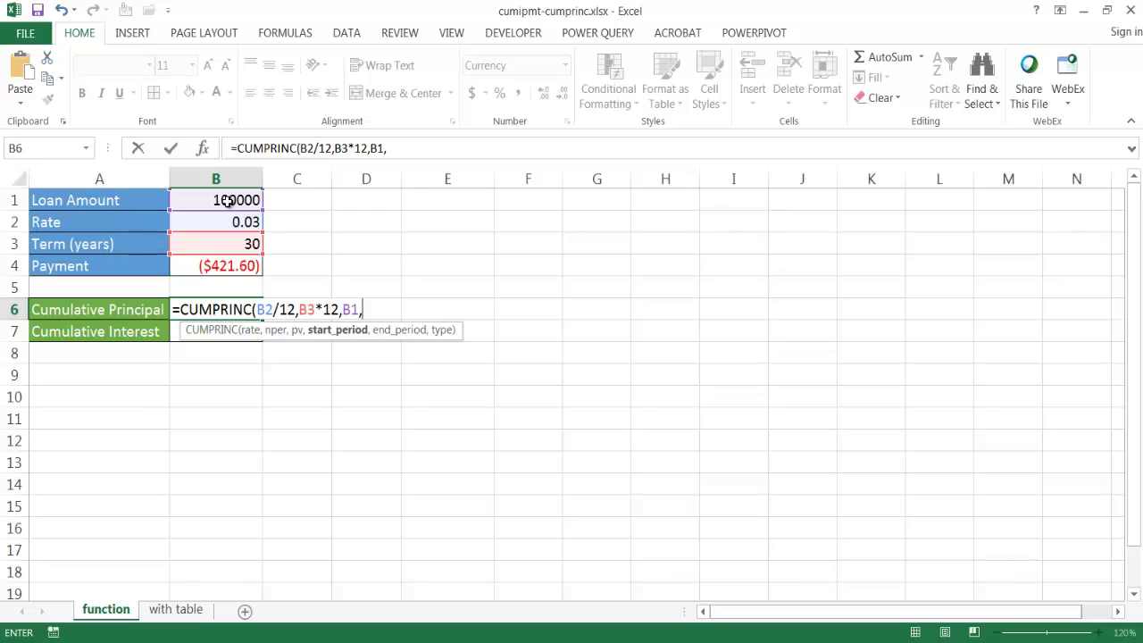
{"action": "type", "text": "1,"}
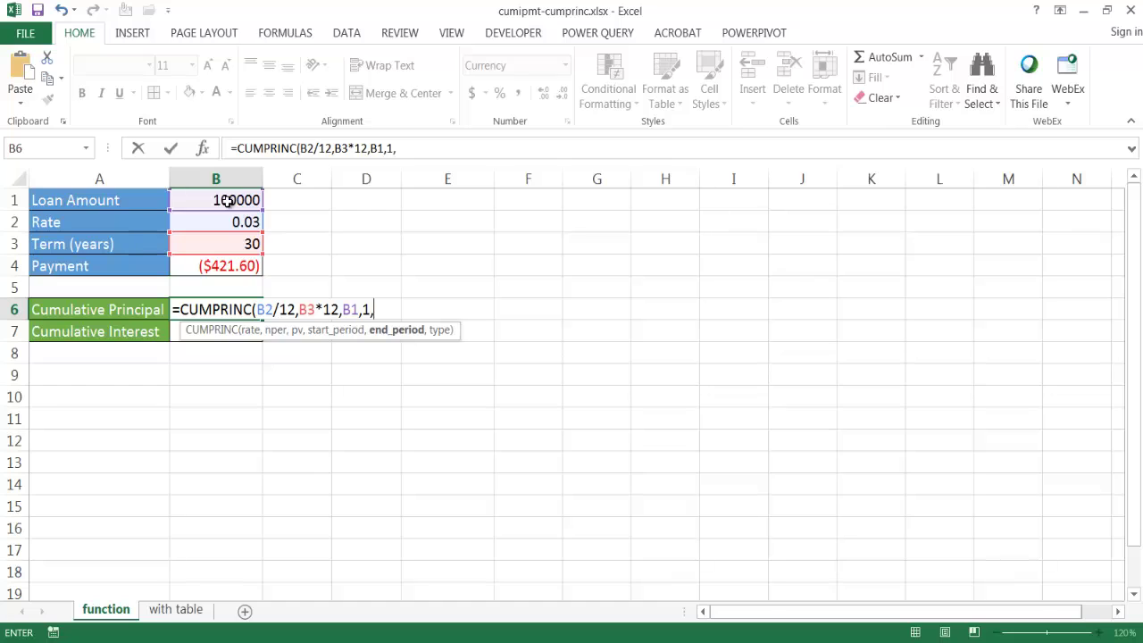
{"action": "type", "text": "12,"}
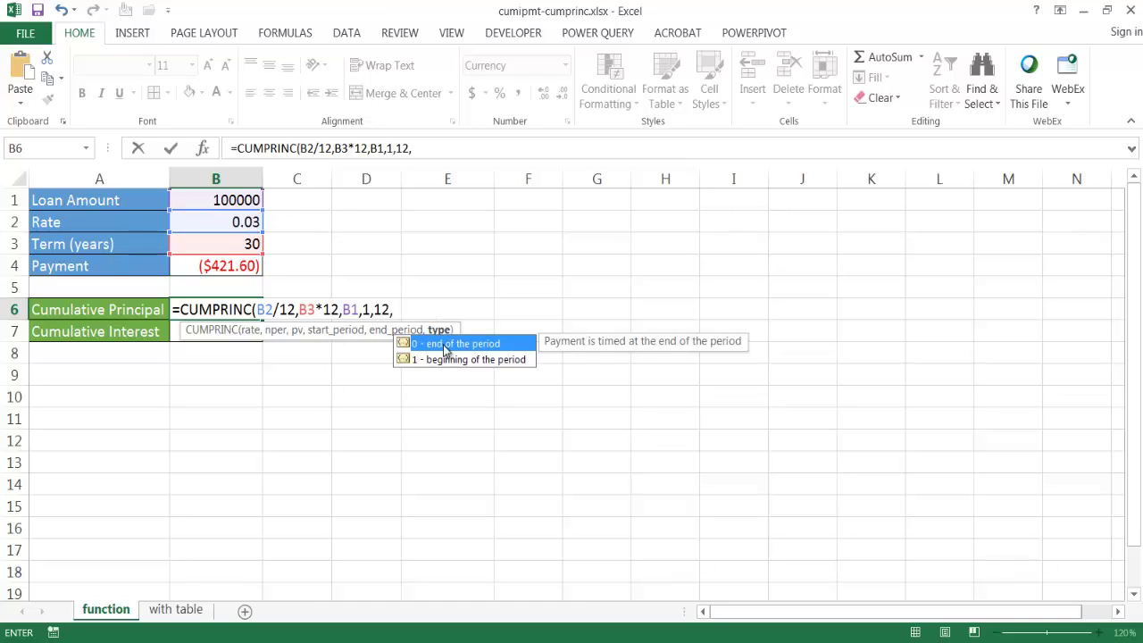
{"action": "type", "text": "0)"}
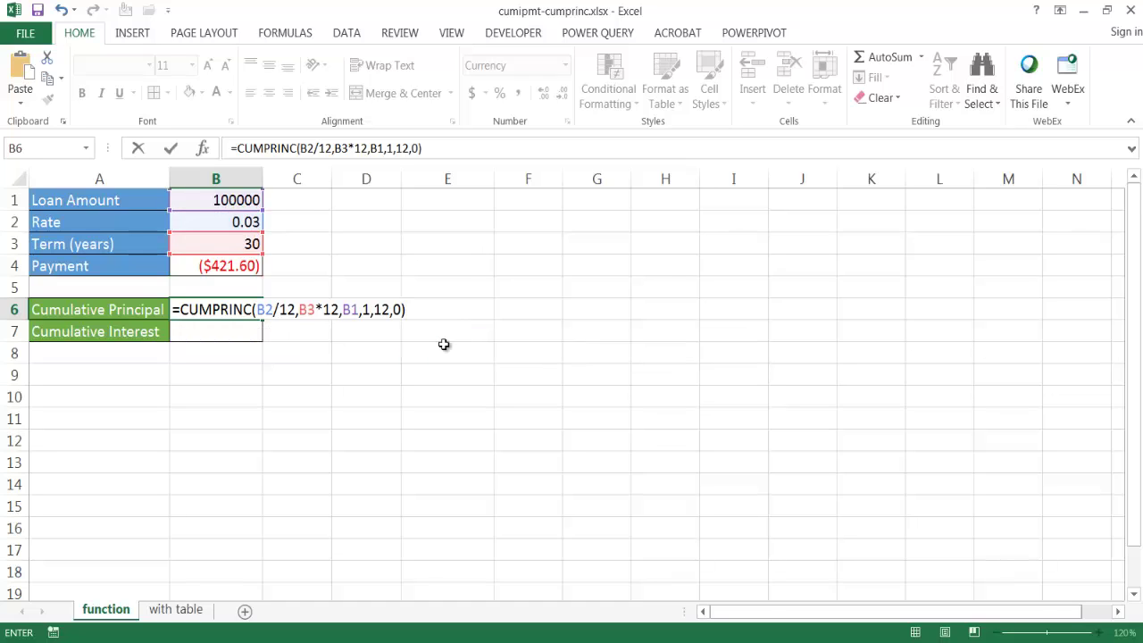
{"action": "key", "text": "Return"}
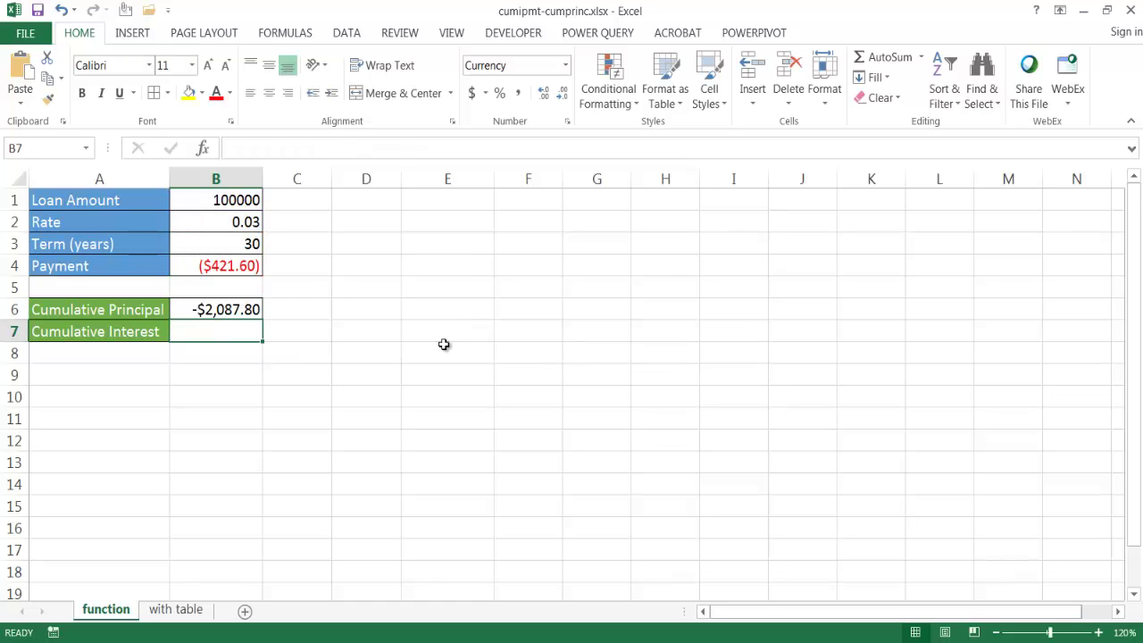
{"action": "left_click", "coordinate": [228, 309]}
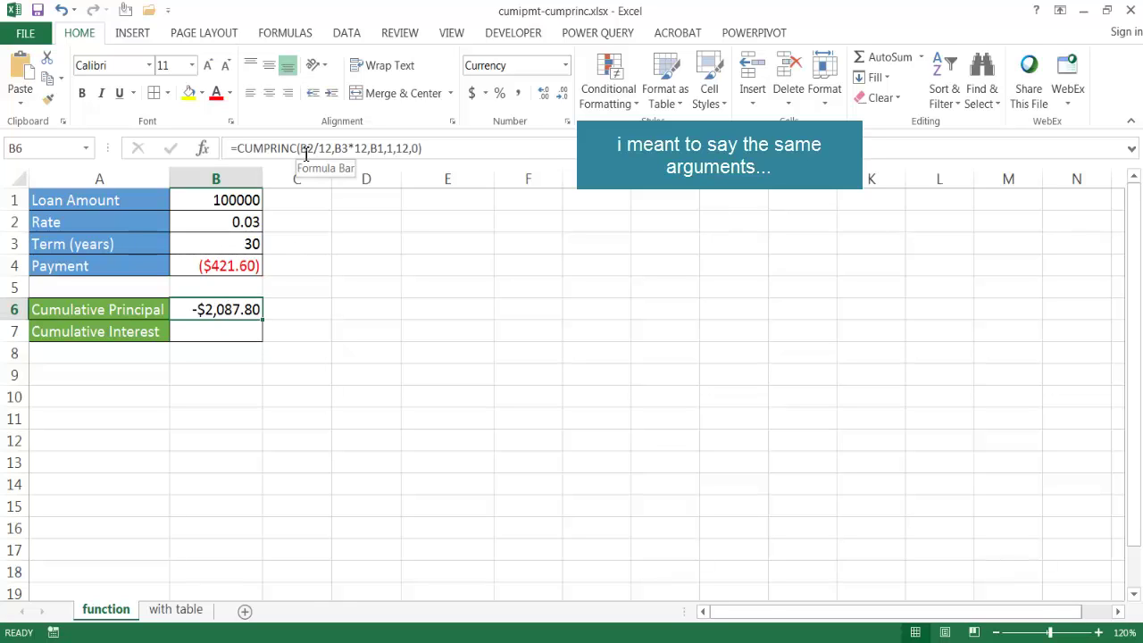
Step: Reuse the CUMPRINC arguments to enter =CUMIPMT(B2/12,B3*12,B1,1,12,0) in B7, giving -$2,971.45
{"action": "left_click_drag", "start_coordinate": [304, 149], "coordinate": [419, 153]}
{"action": "key", "text": "ctrl+c"}
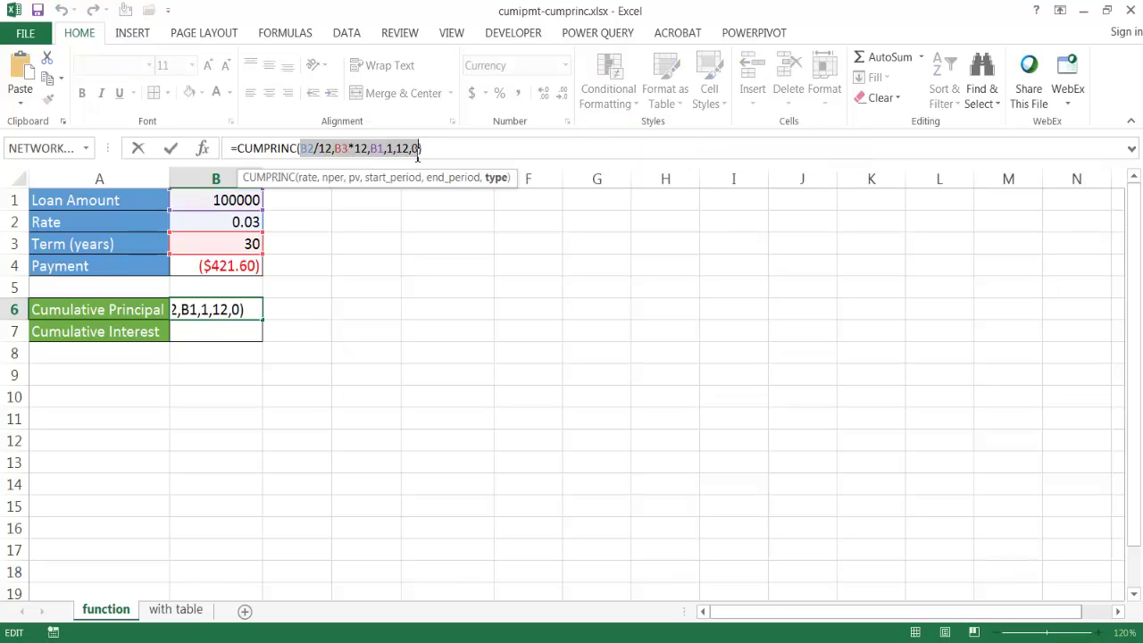
{"action": "key", "text": "Escape"}
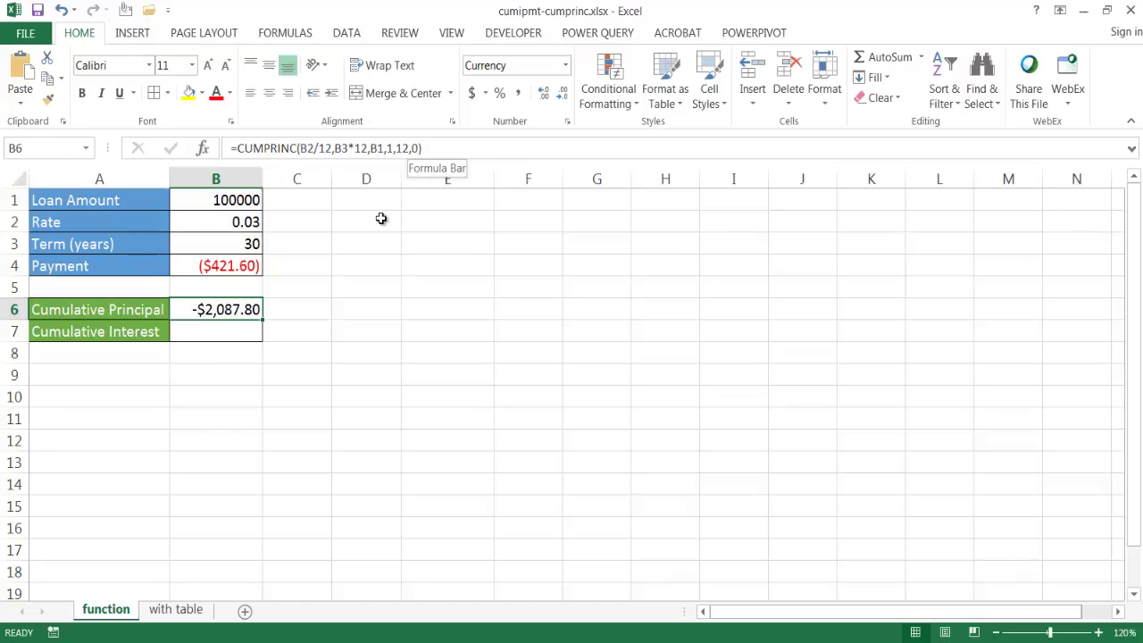
{"action": "left_click", "coordinate": [200, 332]}
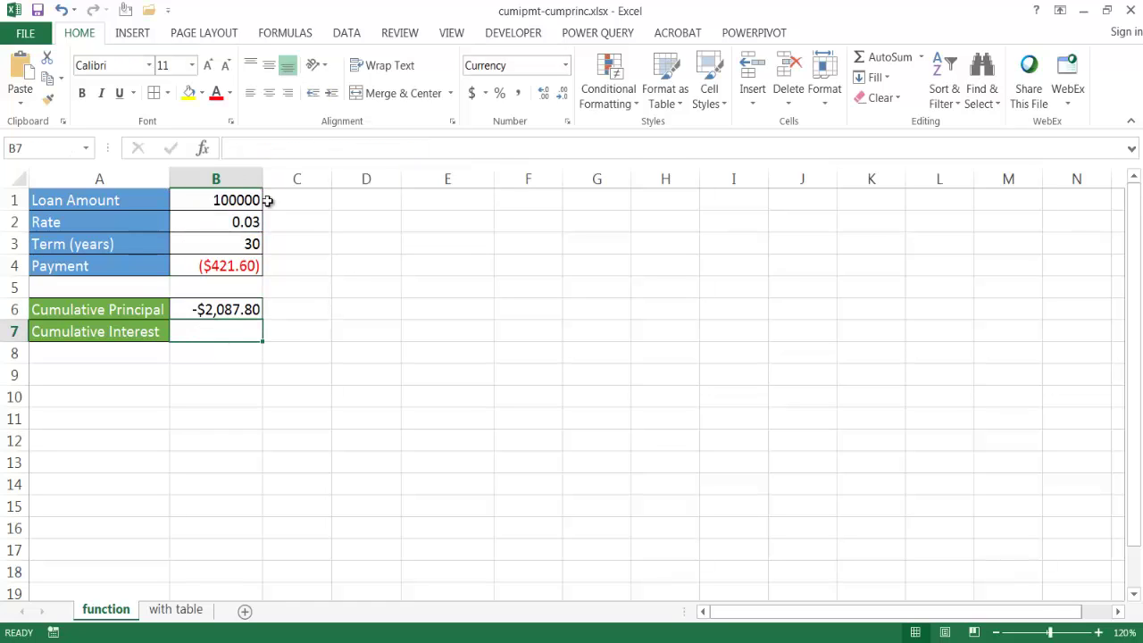
{"action": "left_click", "coordinate": [274, 149]}
{"action": "type", "text": "=cum"}
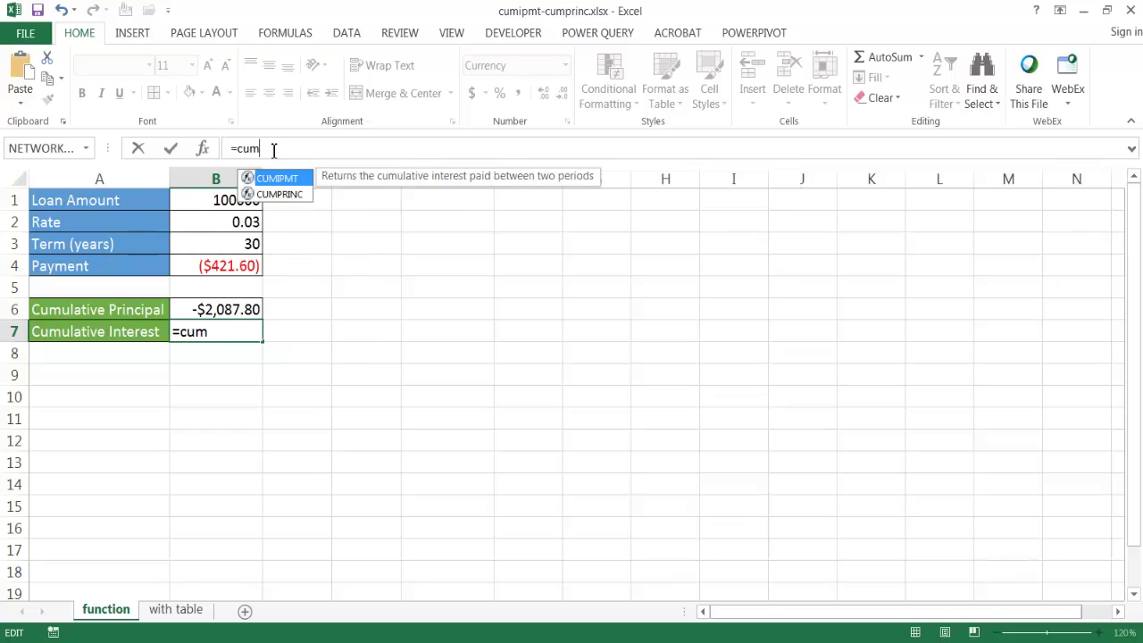
{"action": "double_click", "coordinate": [278, 180]}
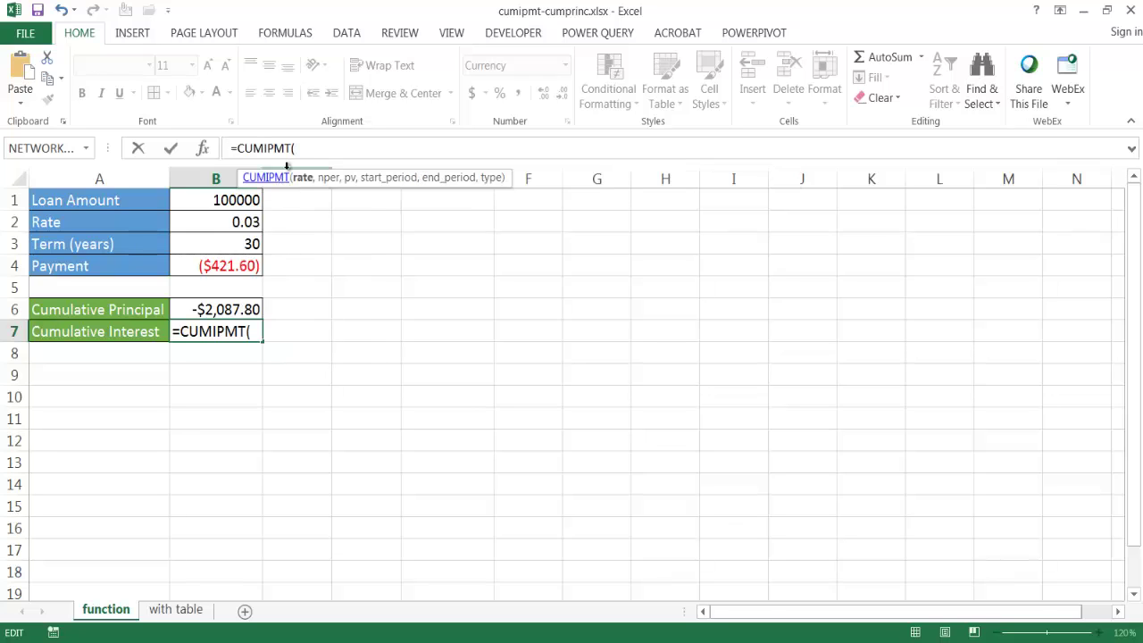
{"action": "key", "text": "ctrl+v"}
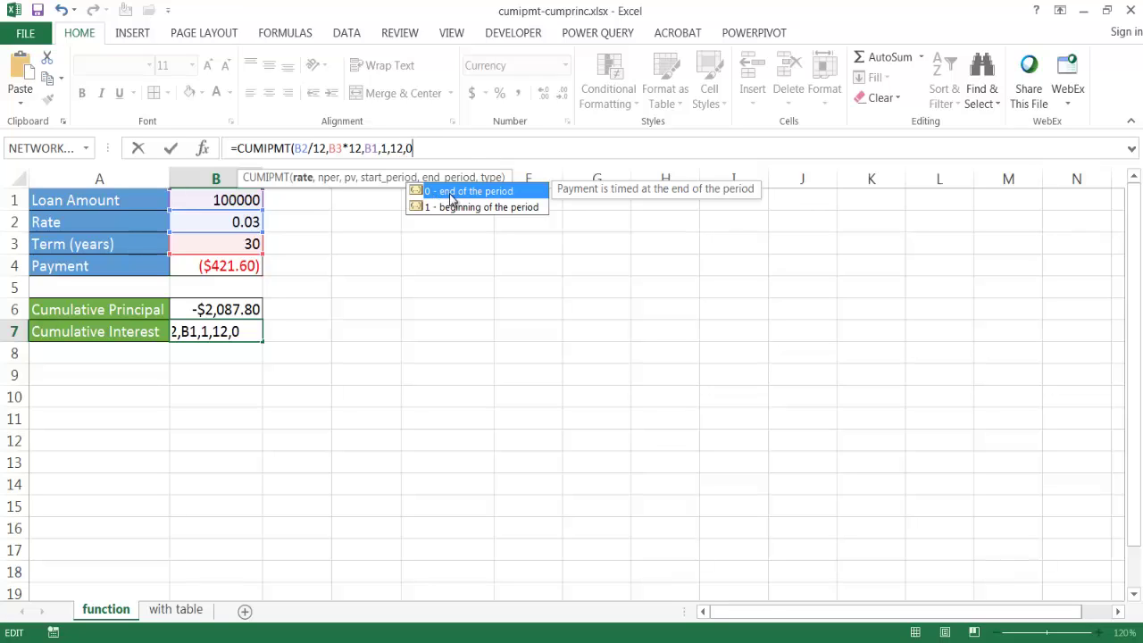
{"action": "type", "text": ")"}
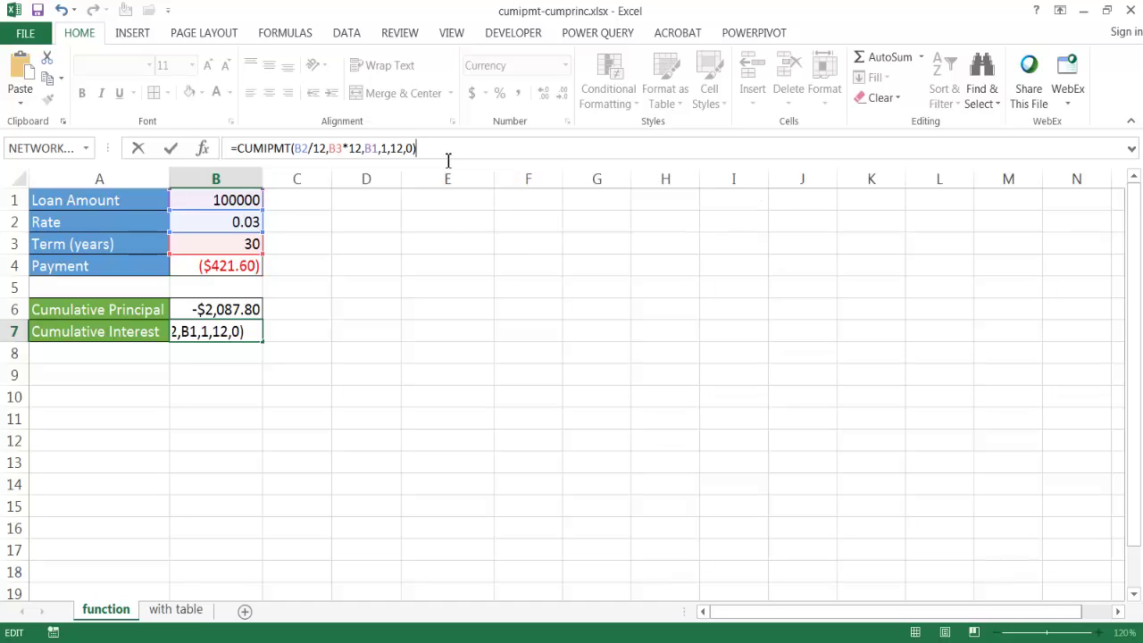
{"action": "key", "text": "Return"}
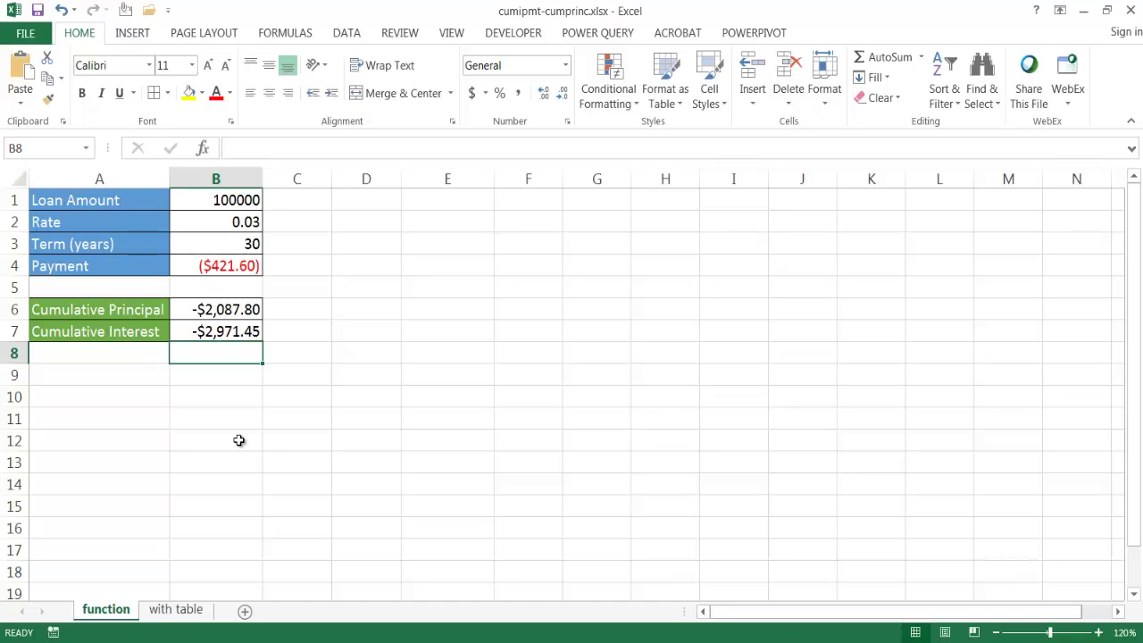
Step: Change B6's CUMPRINC periods to cover payments 13 through 24
{"action": "left_click", "coordinate": [225, 309]}
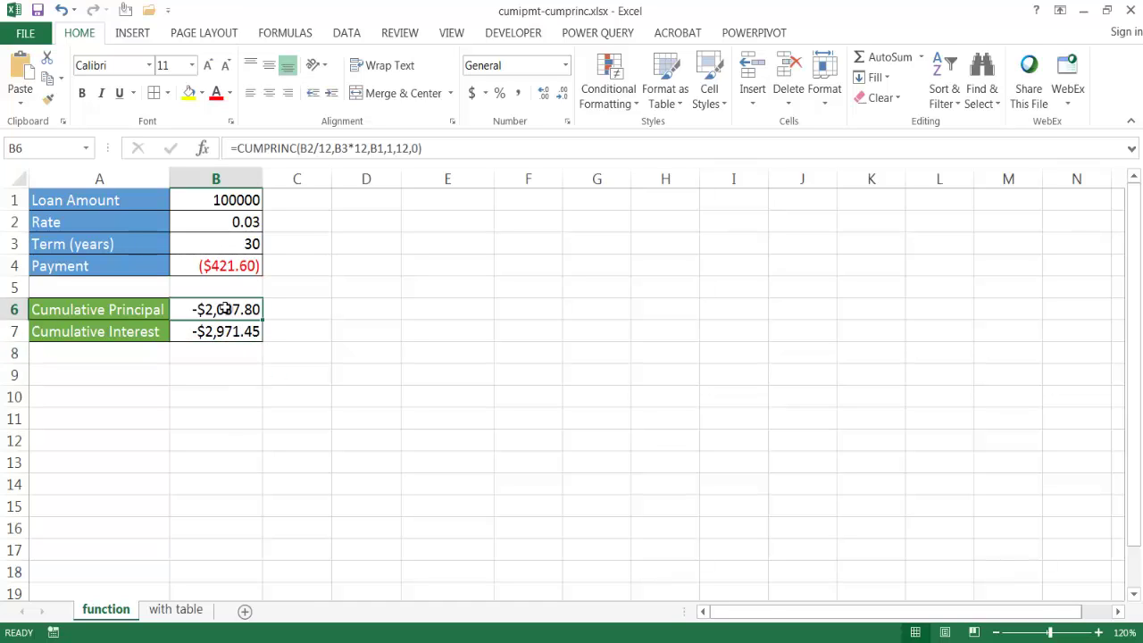
{"action": "left_click", "coordinate": [392, 150]}
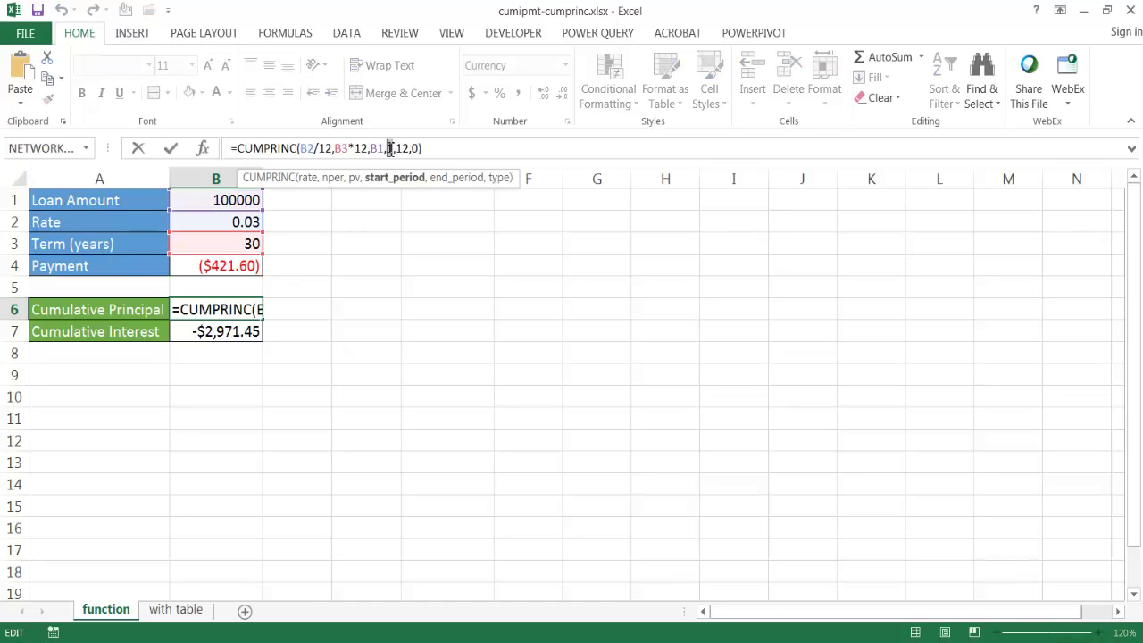
{"action": "type", "text": "3"}
{"action": "double_click", "coordinate": [414, 148]}
{"action": "type", "text": "24"}
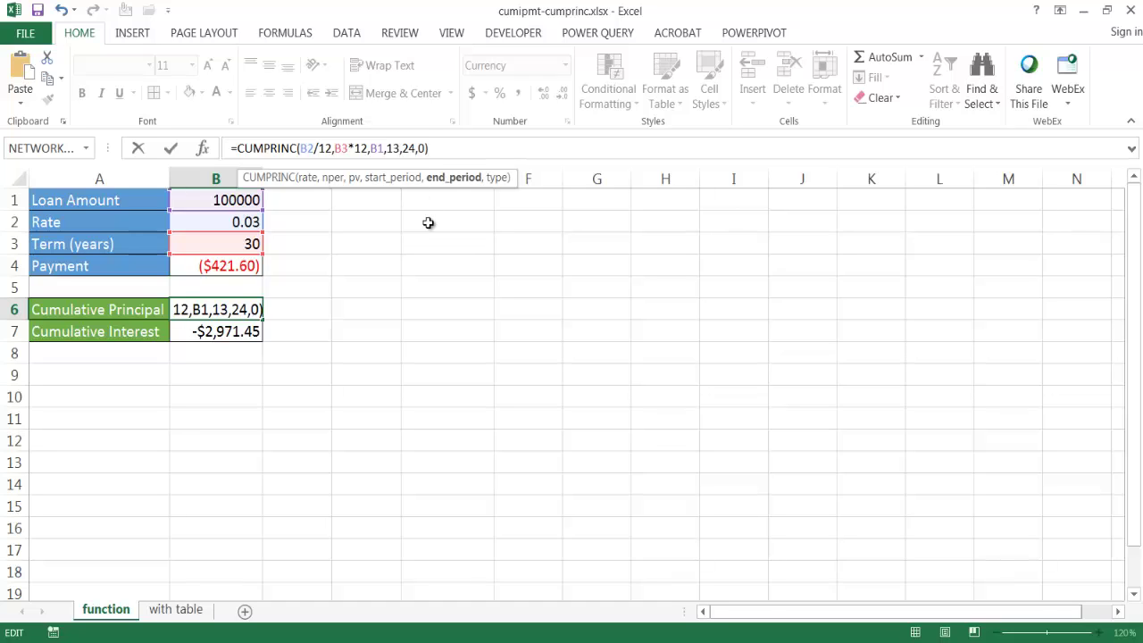
{"action": "key", "text": "Return"}
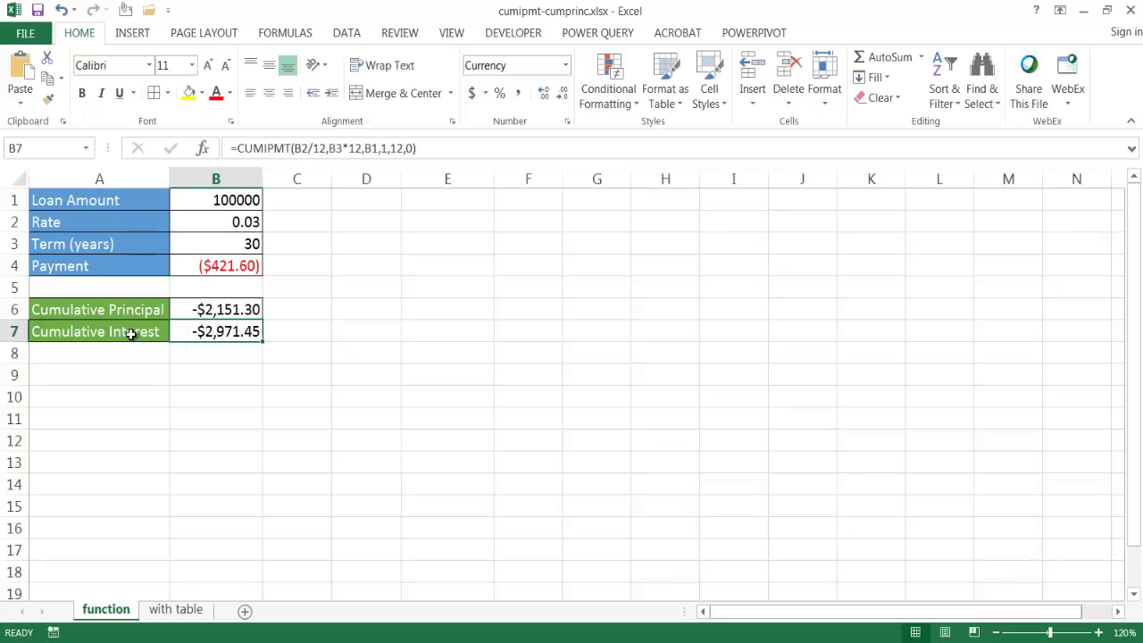
Step: Set B6's CUMPRINC periods to payments 1 through 60, giving -$11,093.64
{"action": "left_click", "coordinate": [233, 309]}
{"action": "left_click", "coordinate": [398, 148]}
{"action": "key", "text": "BackSpace"}
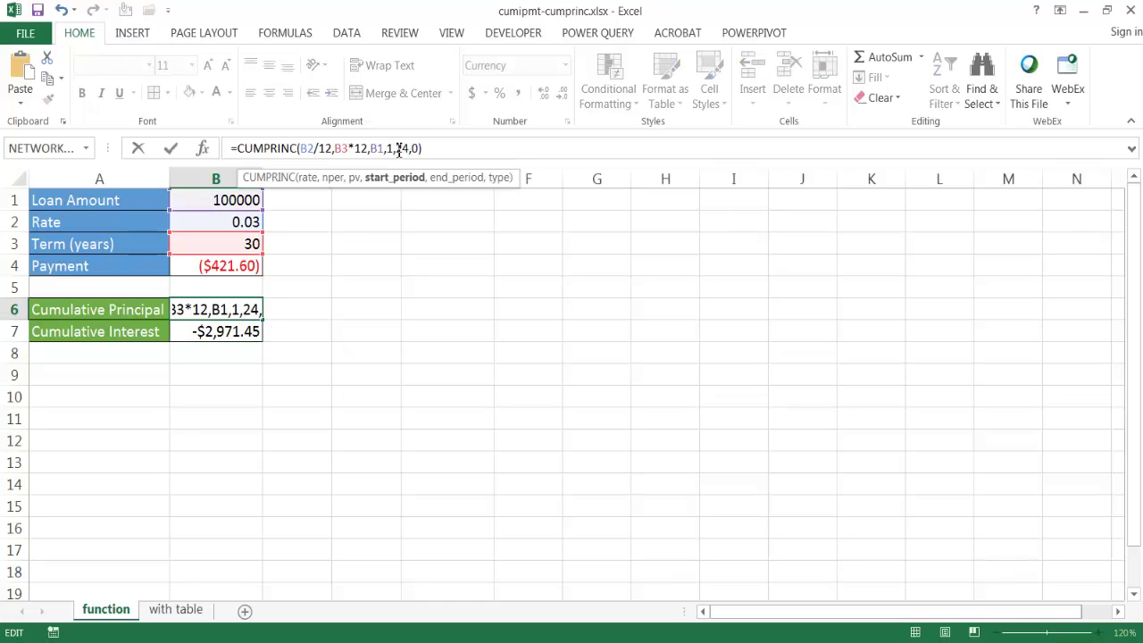
{"action": "left_click_drag", "start_coordinate": [409, 148], "coordinate": [398, 151]}
{"action": "type", "text": "12"}
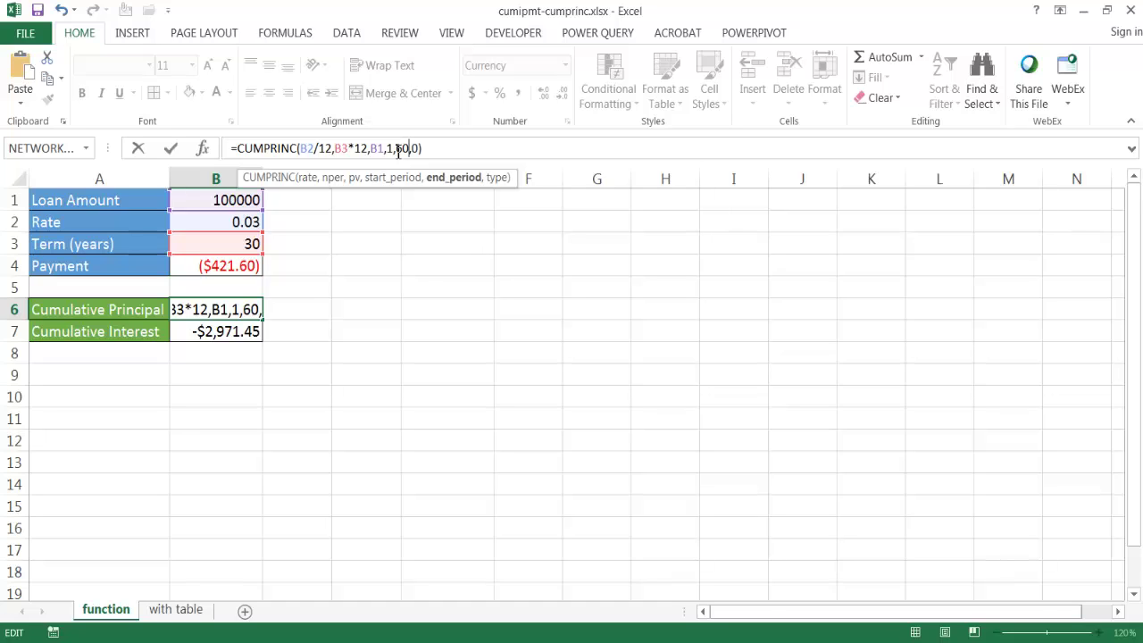
{"action": "key", "text": "Return"}
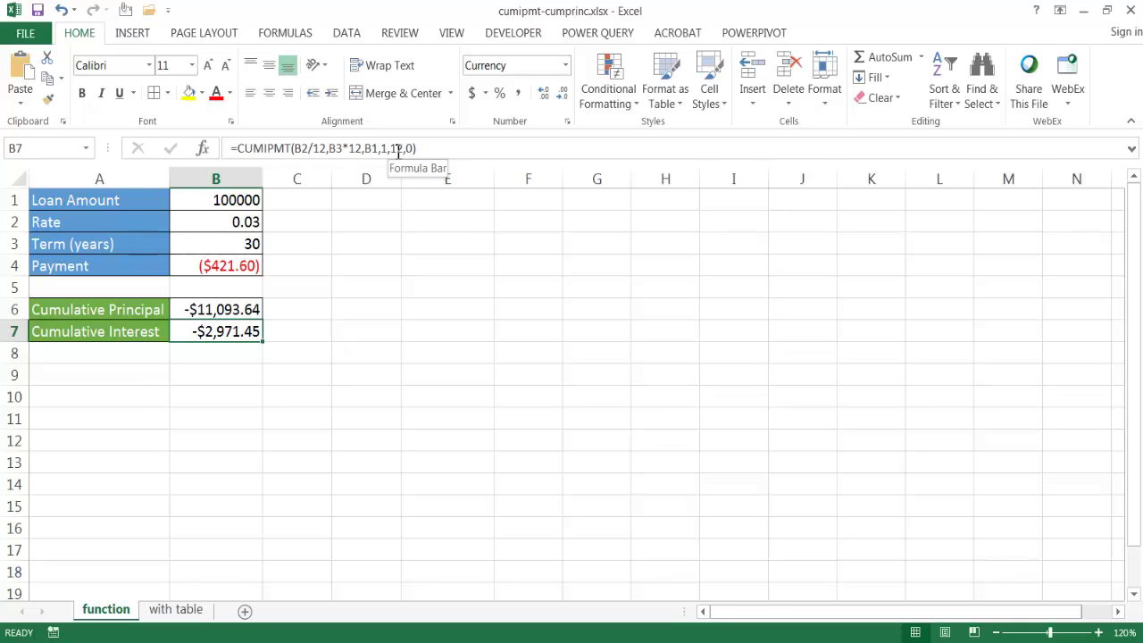
Step: On the 'with table' sheet, delete payment rows 1–360, keeping payment 0 with $100,000.00 balance
{"action": "left_click", "coordinate": [193, 611]}
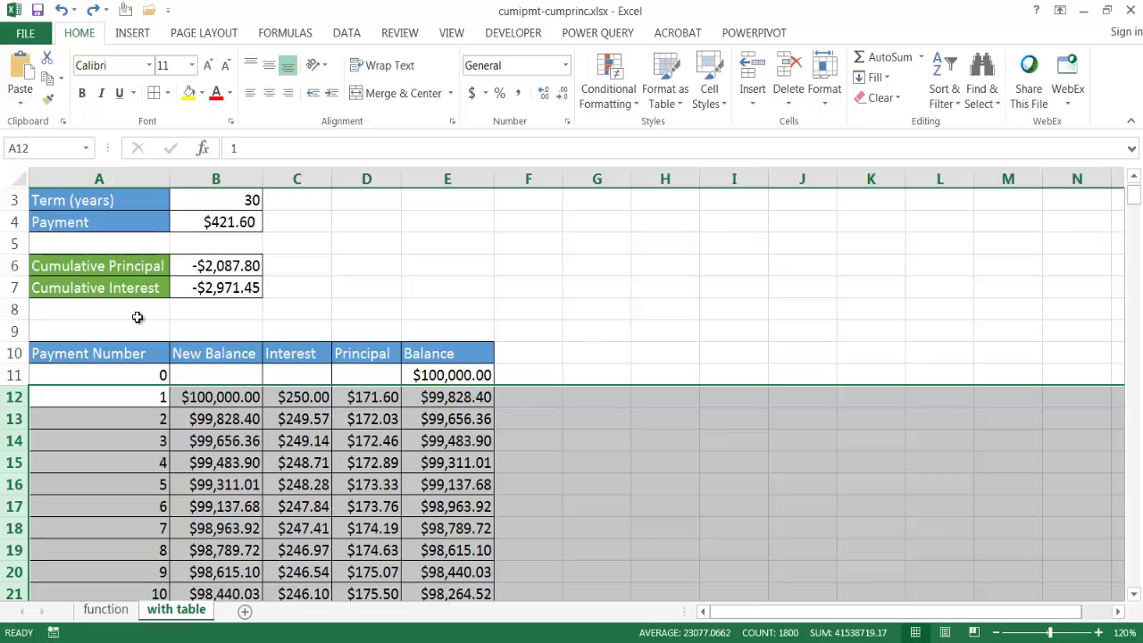
{"action": "left_click", "coordinate": [13, 397]}
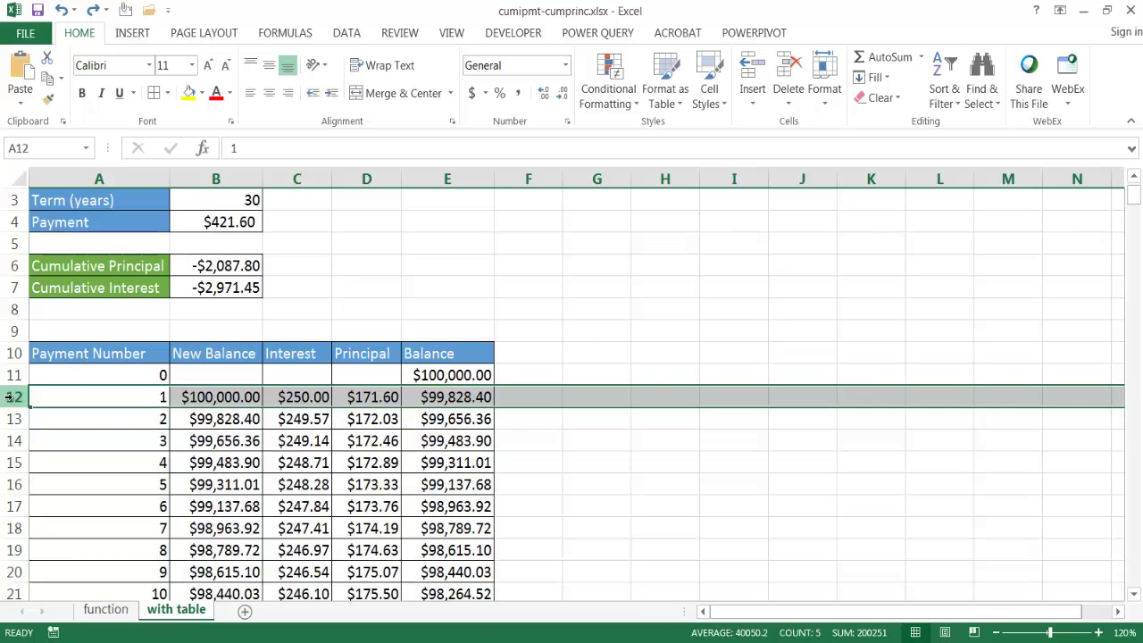
{"action": "key", "text": "ctrl+shift+Down"}
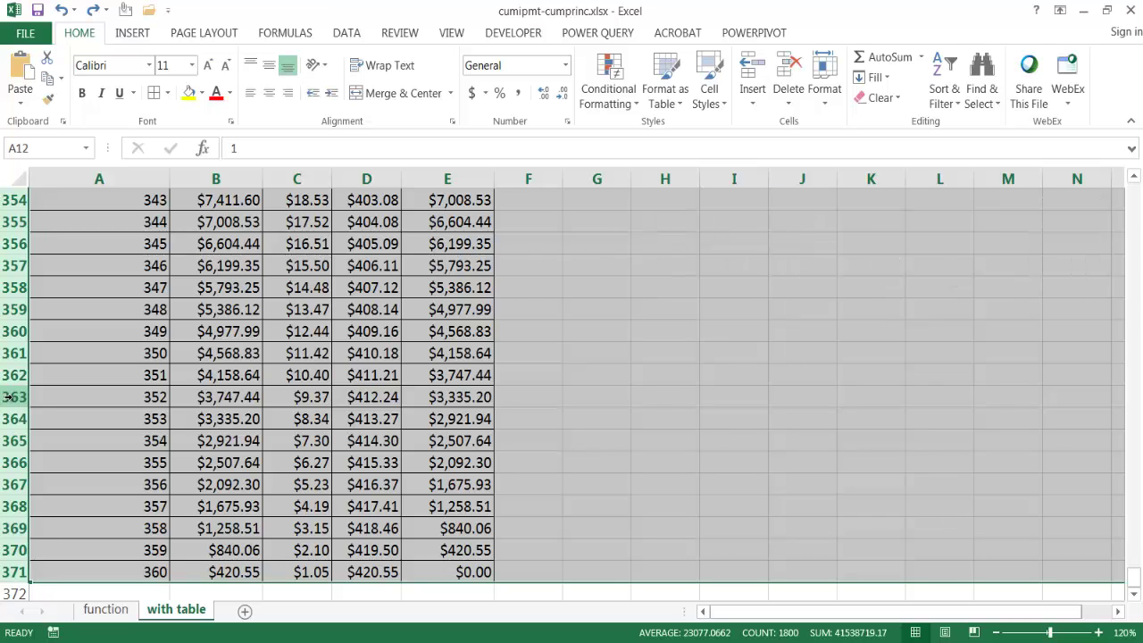
{"action": "key", "text": "ctrl+minus"}
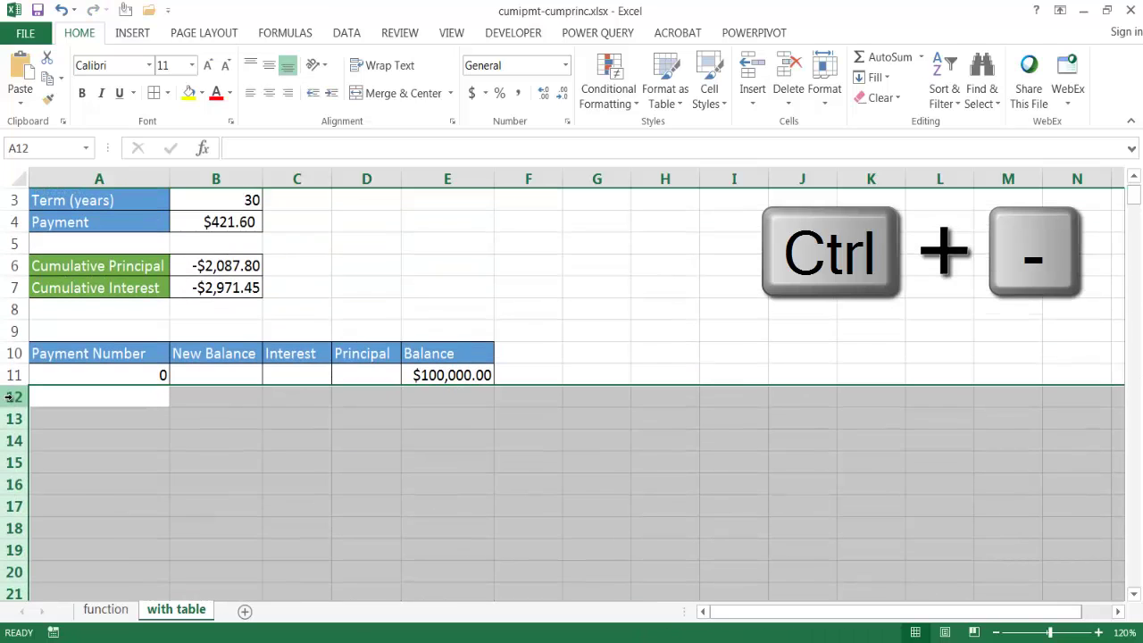
{"action": "left_click", "coordinate": [177, 399]}
{"action": "left_click", "coordinate": [125, 382]}
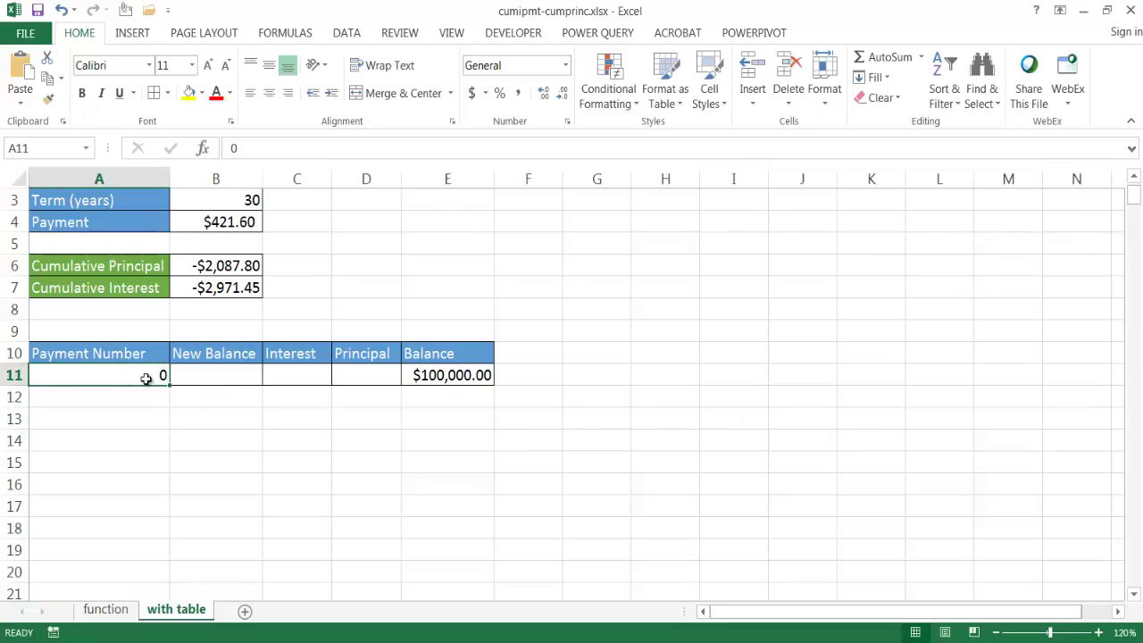
{"action": "left_click", "coordinate": [442, 375]}
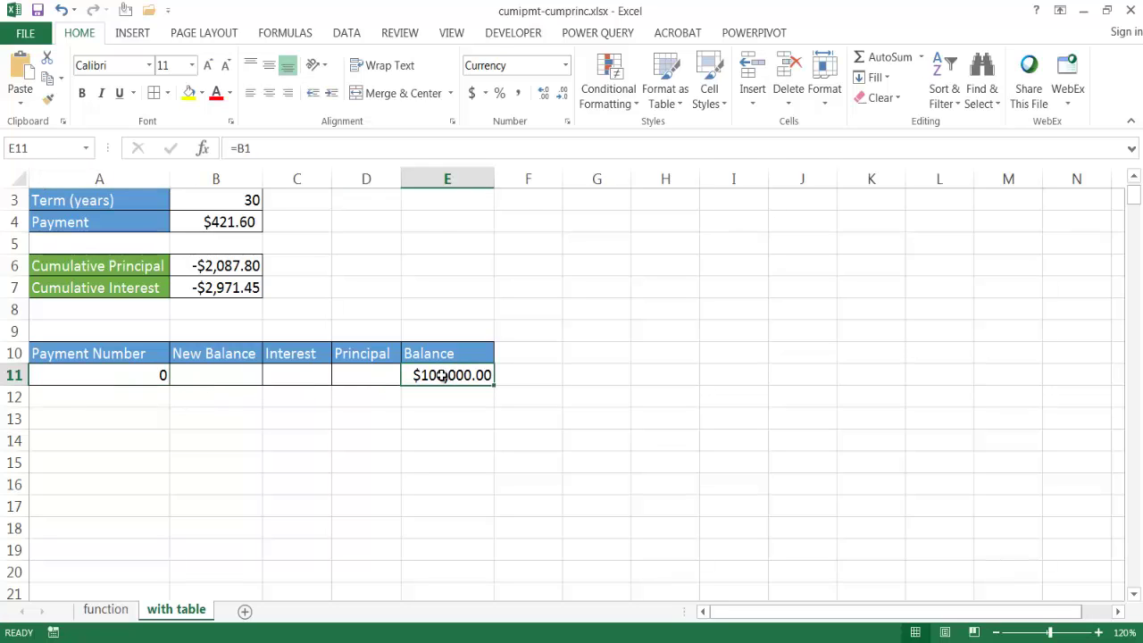
{"action": "scroll", "coordinate": [526, 342], "scroll_direction": "up", "scroll_amount": 1}
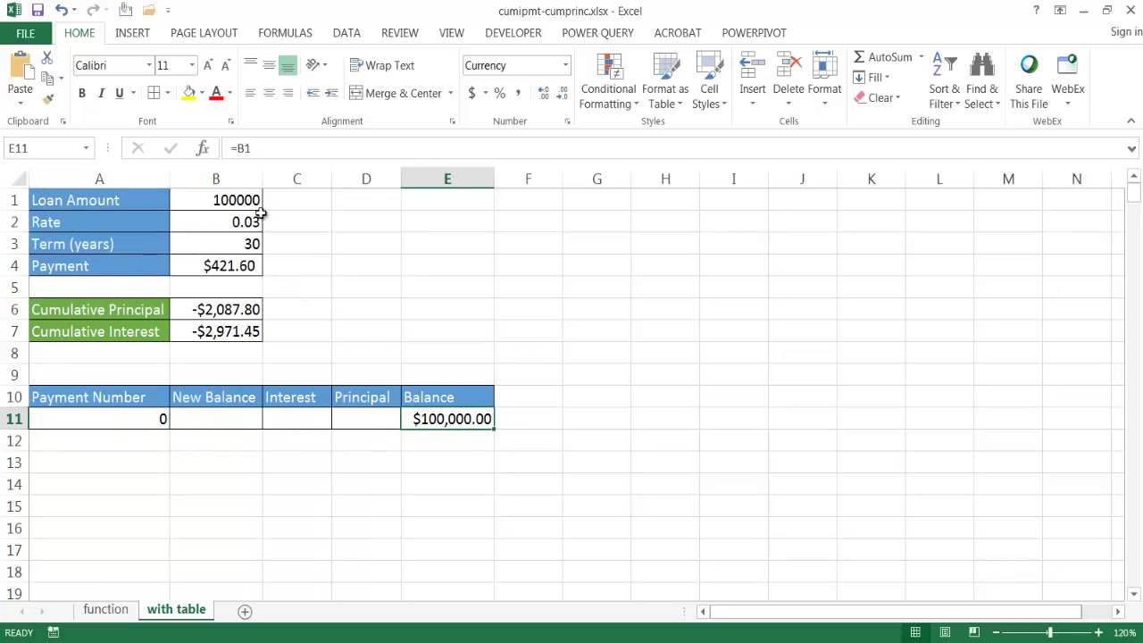
Step: Enter payment number 1 in row 12 and set its New Balance to =E11 ($100,000.00)
{"action": "left_click", "coordinate": [139, 447]}
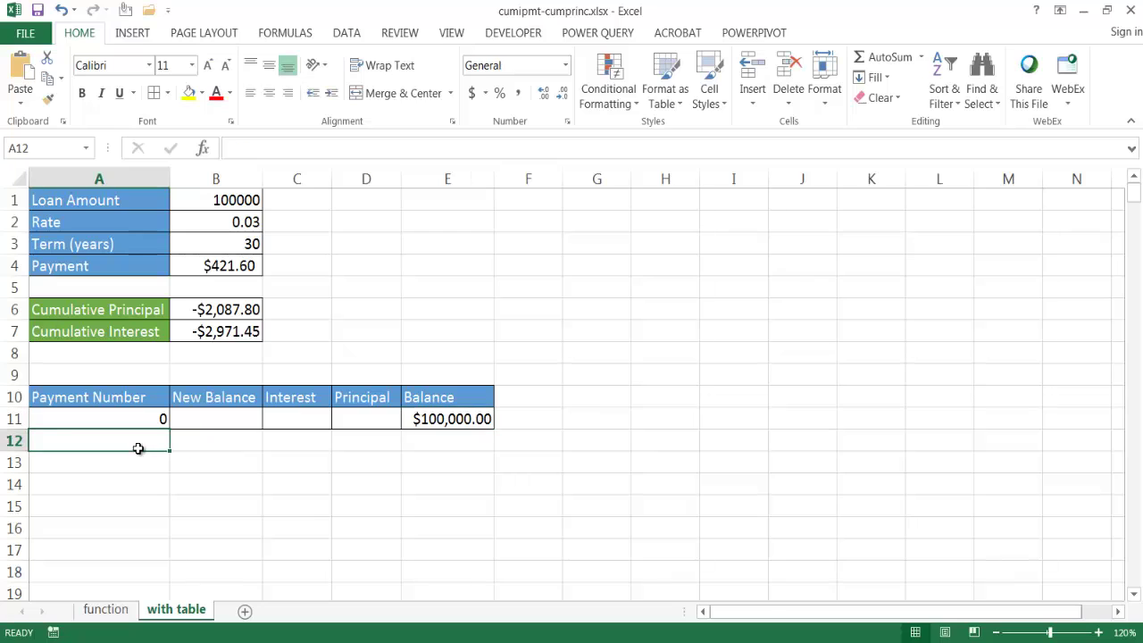
{"action": "type", "text": "1"}
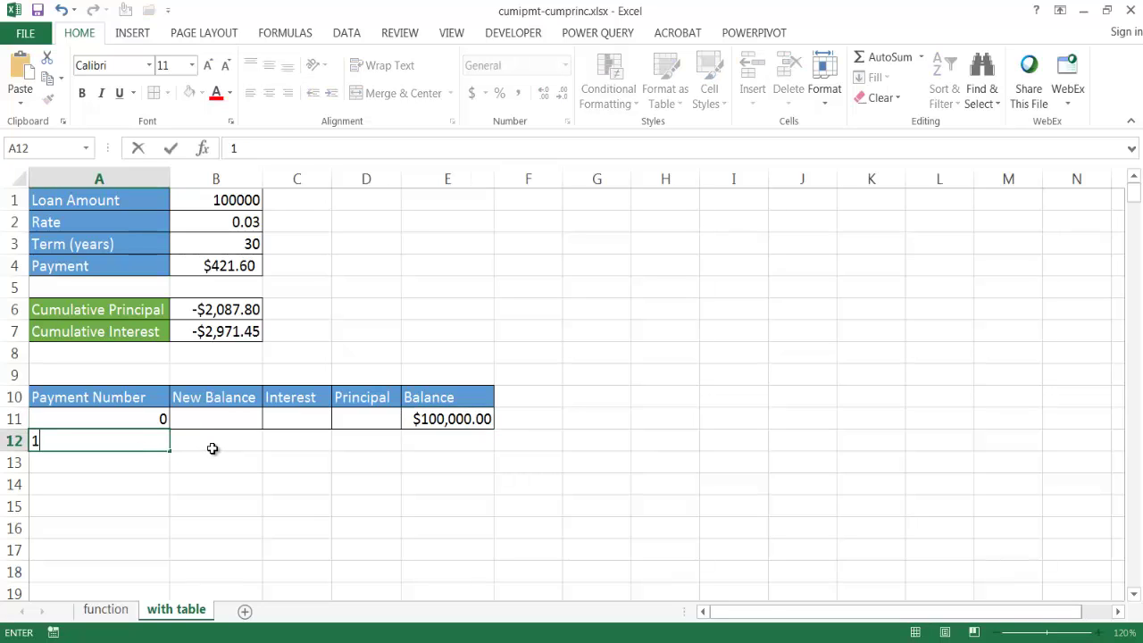
{"action": "left_click", "coordinate": [213, 448]}
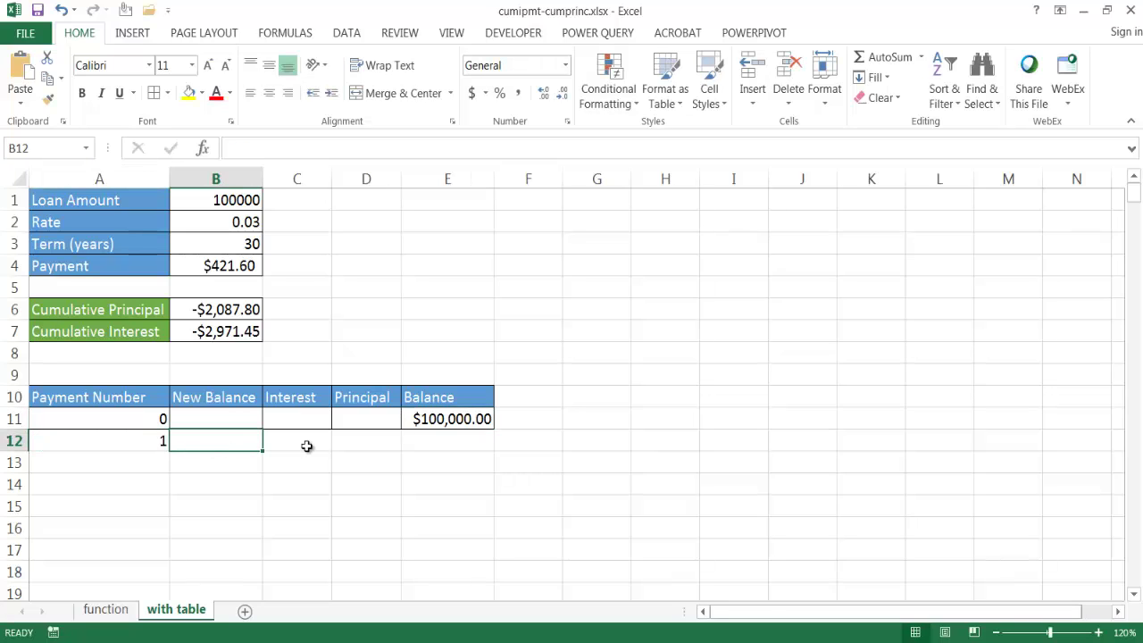
{"action": "type", "text": "="}
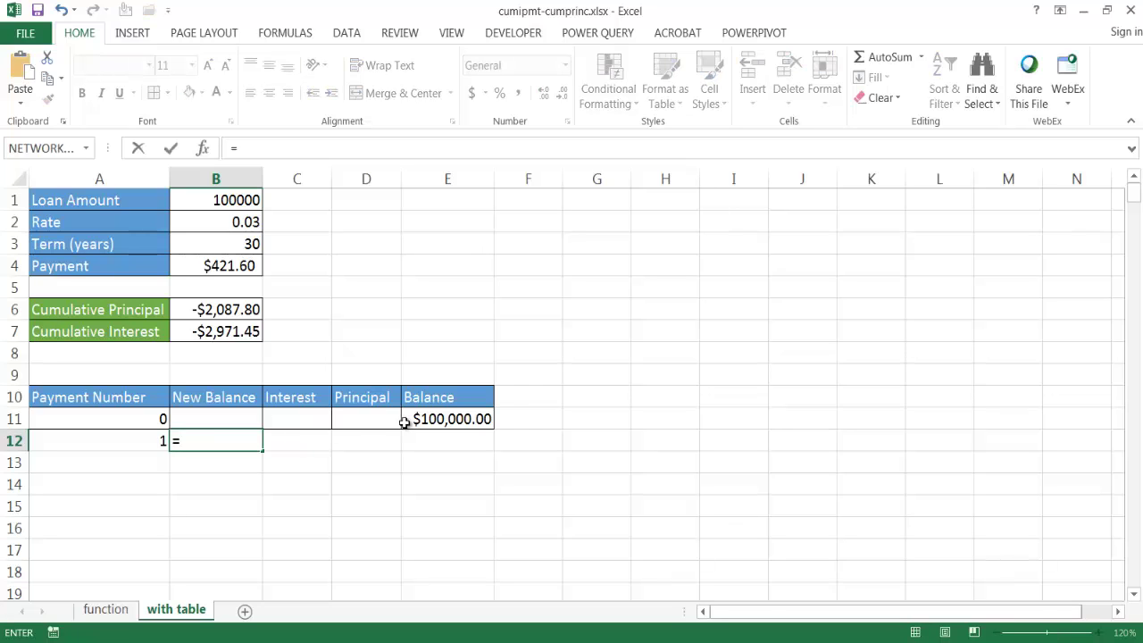
{"action": "left_click", "coordinate": [453, 419]}
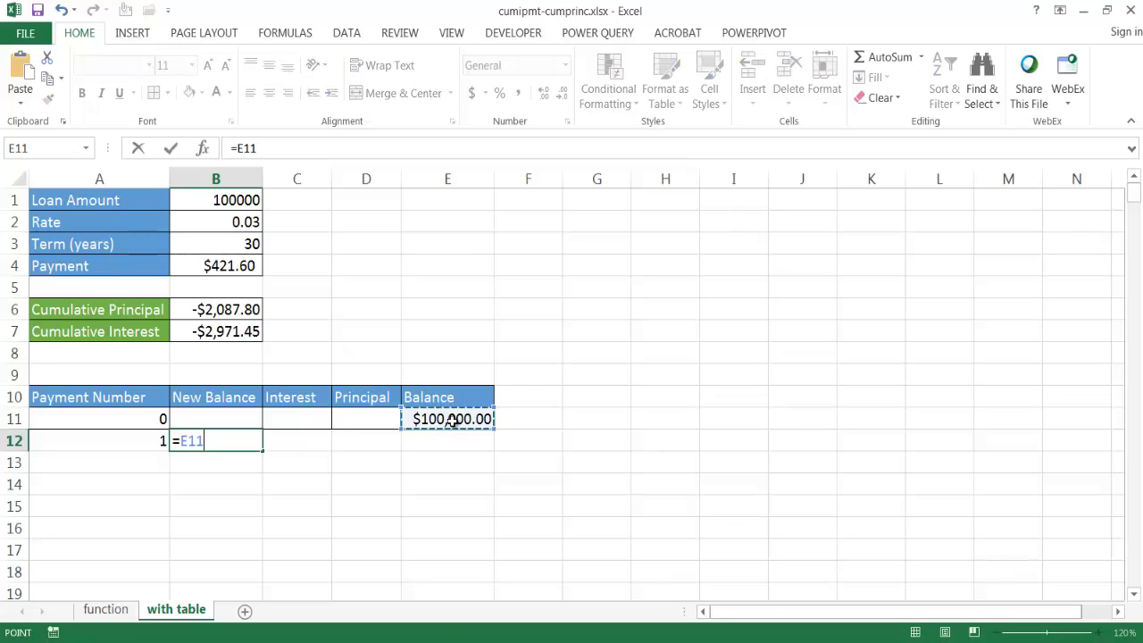
{"action": "key", "text": "Return"}
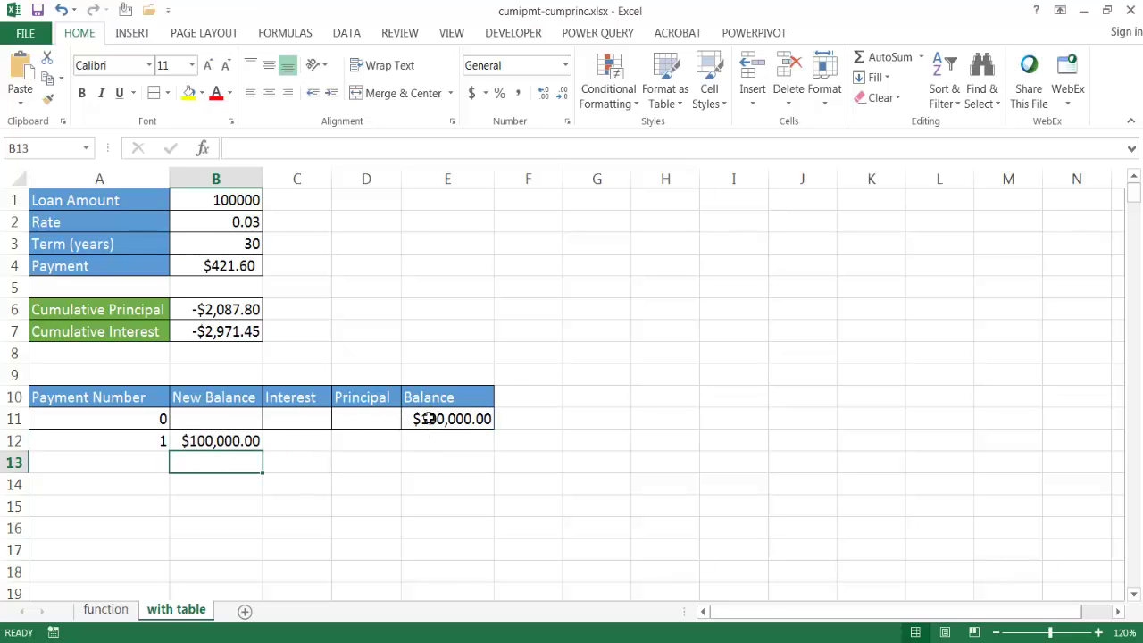
{"action": "left_click", "coordinate": [295, 441]}
Step: Enter =B12*(B2/12) in C12 as payment 1's interest, returning 250
{"action": "type", "text": "="}
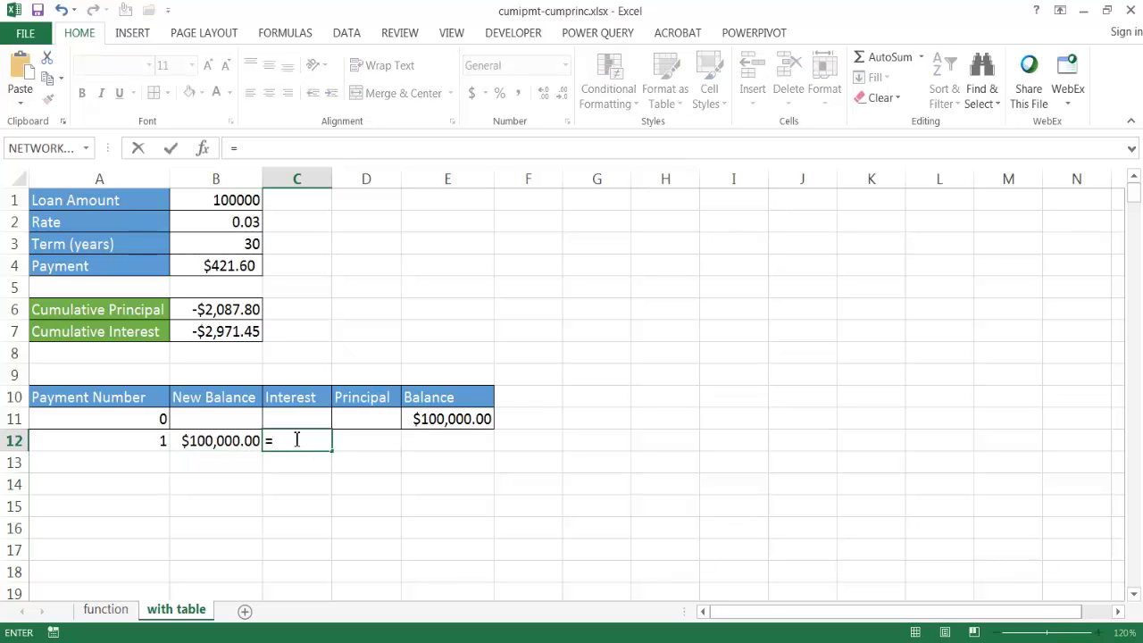
{"action": "left_click", "coordinate": [216, 440]}
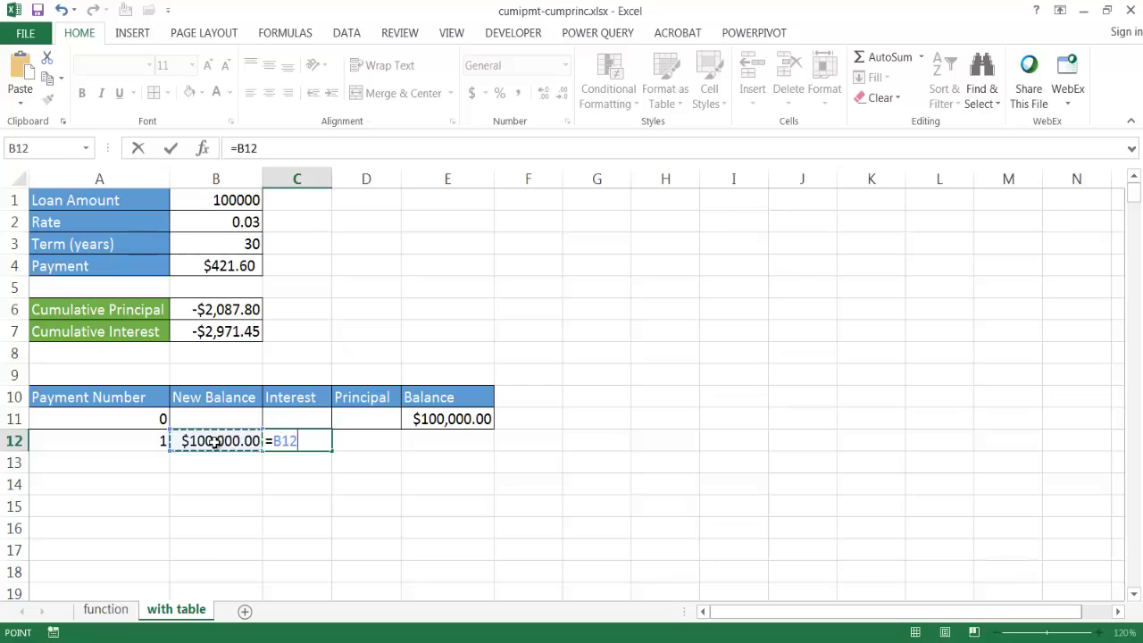
{"action": "type", "text": "*"}
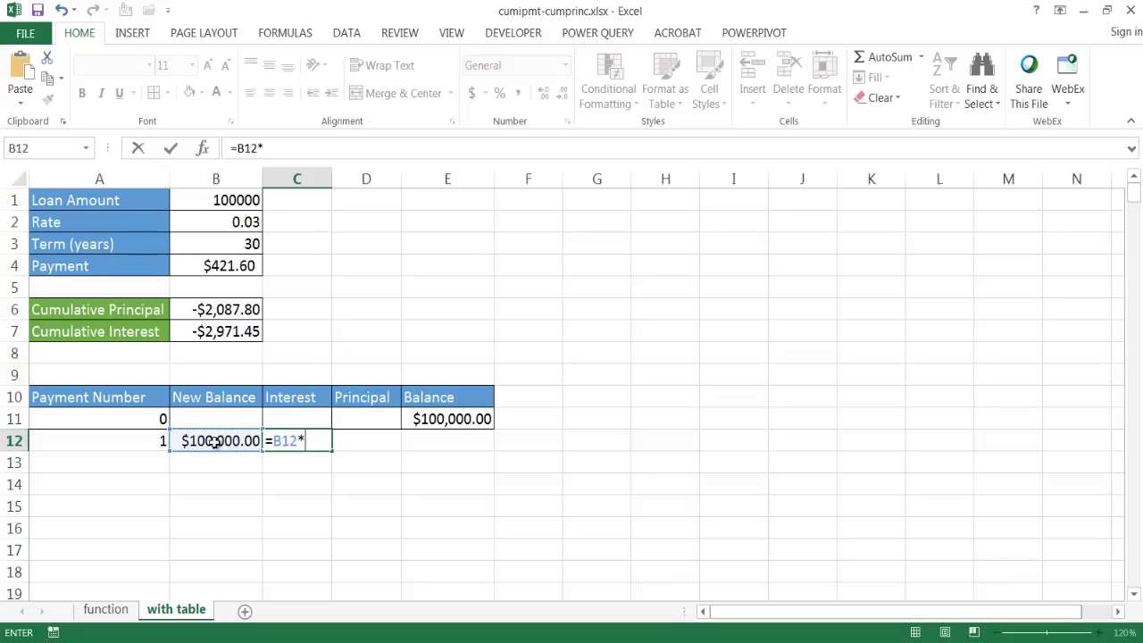
{"action": "left_click", "coordinate": [227, 222]}
{"action": "type", "text": "/12"}
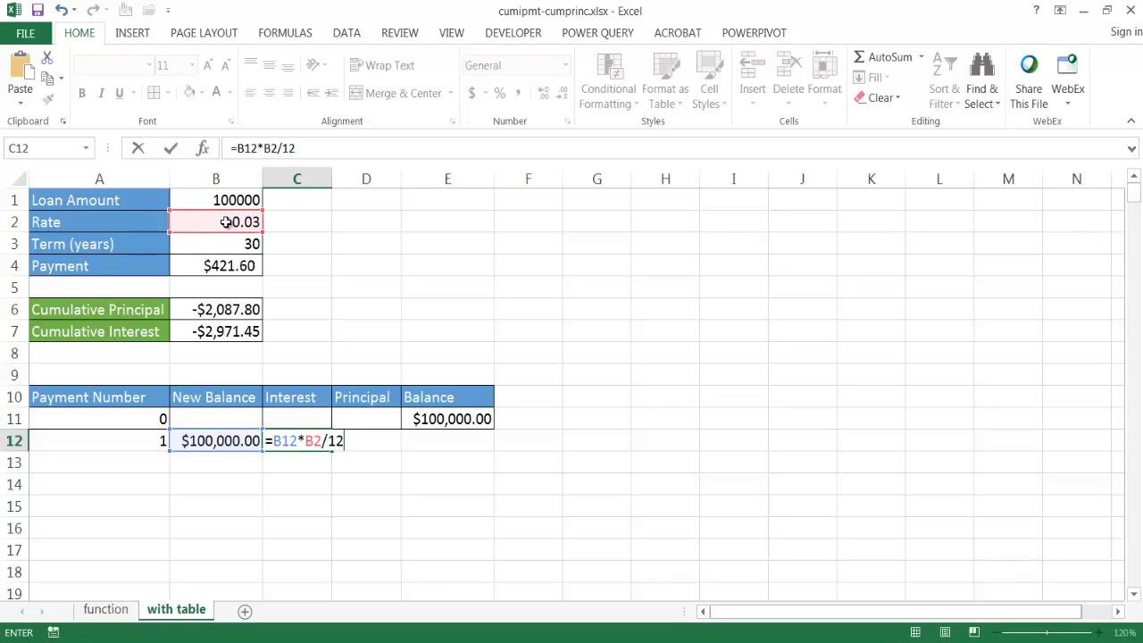
{"action": "left_click", "coordinate": [303, 148]}
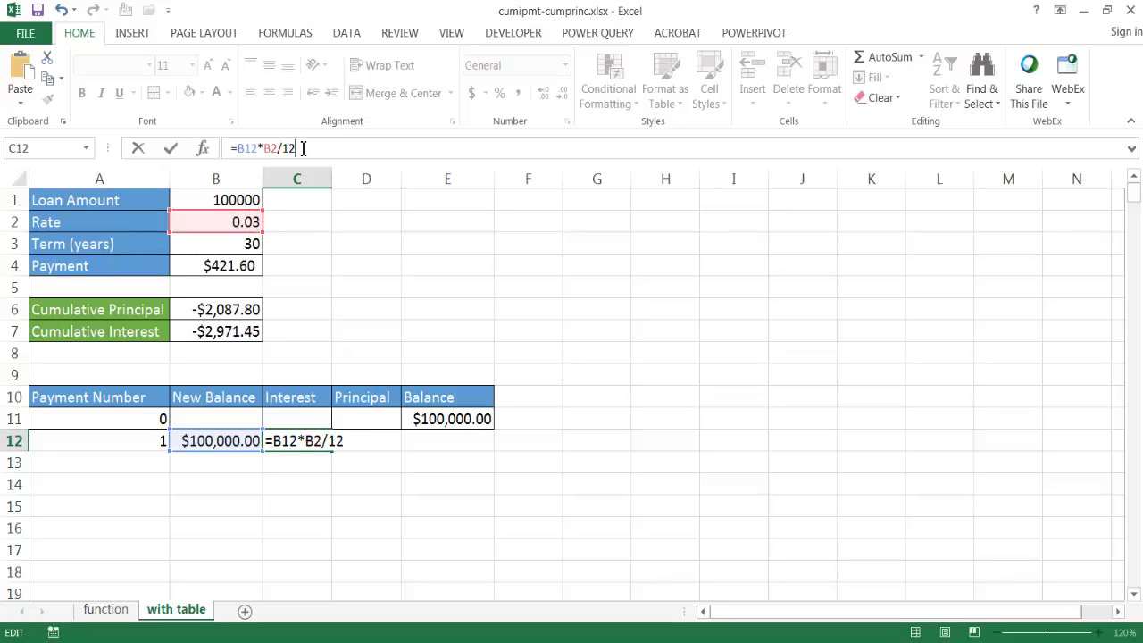
{"action": "left_click", "coordinate": [267, 149]}
{"action": "type", "text": "("}
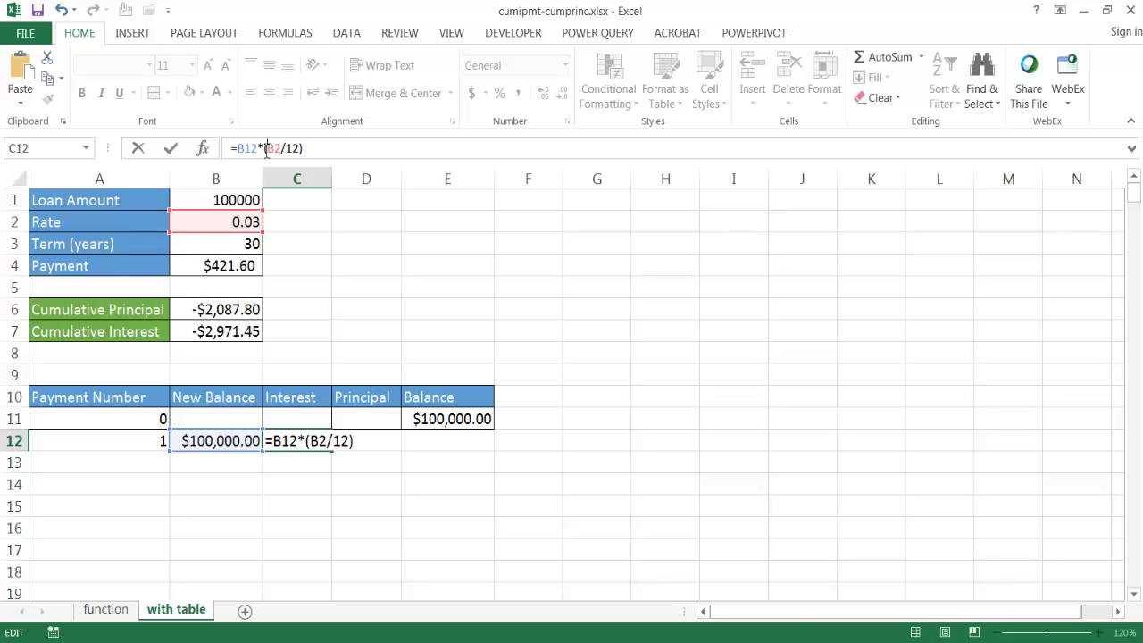
{"action": "key", "text": "Return"}
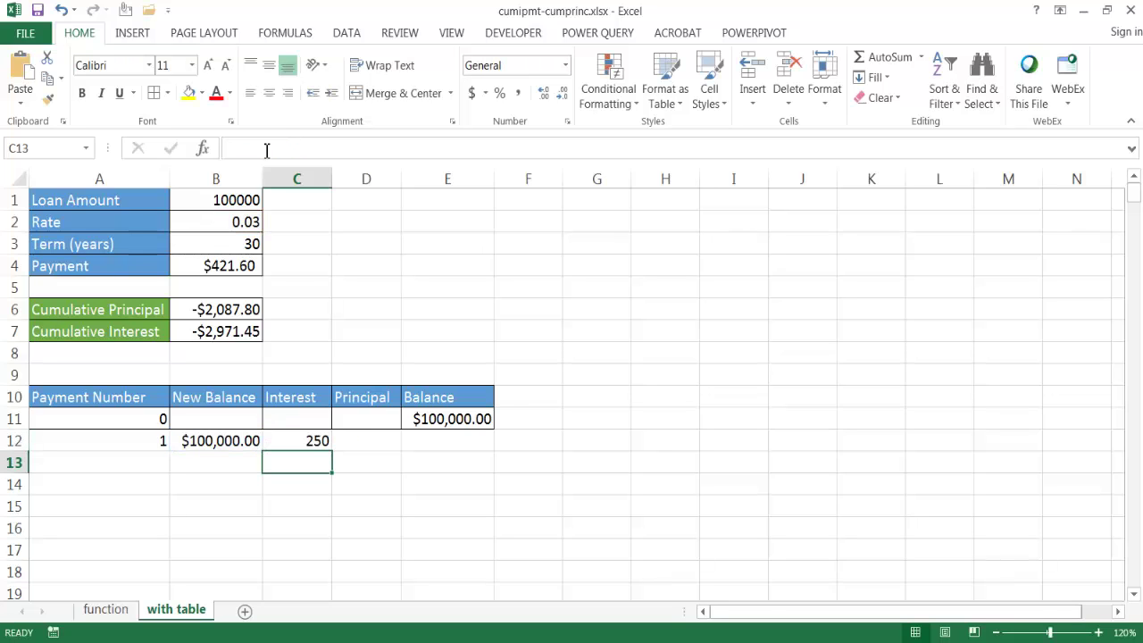
{"action": "left_click", "coordinate": [301, 437]}
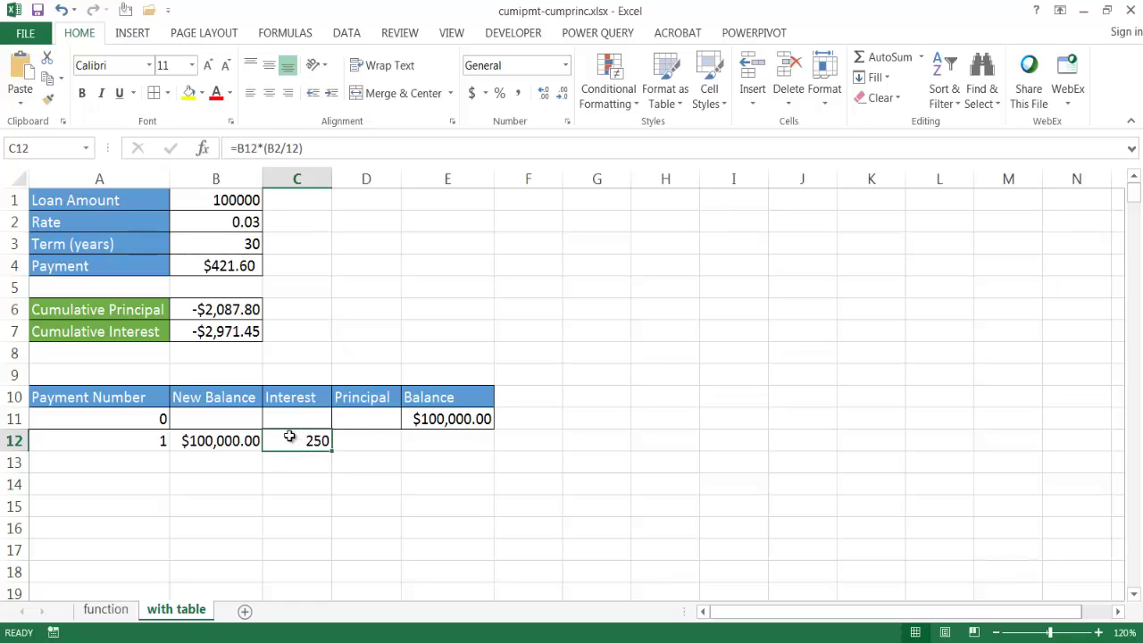
{"action": "left_click", "coordinate": [366, 441]}
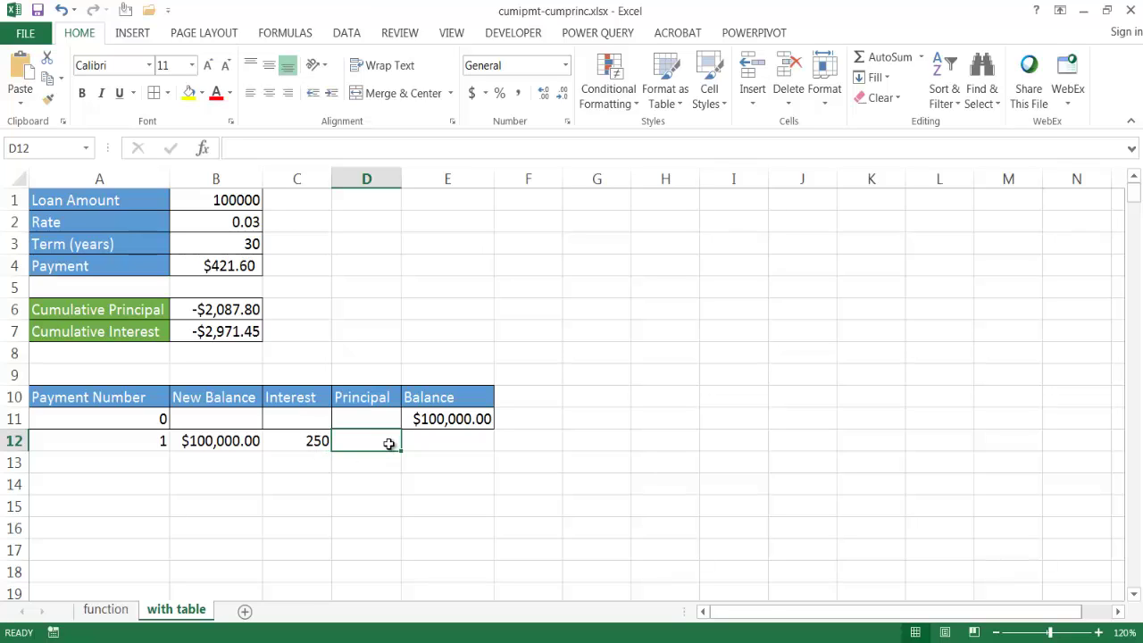
Step: Enter =$B$4-C12 in D12 as payment 1's principal, returning $171.60
{"action": "type", "text": "="}
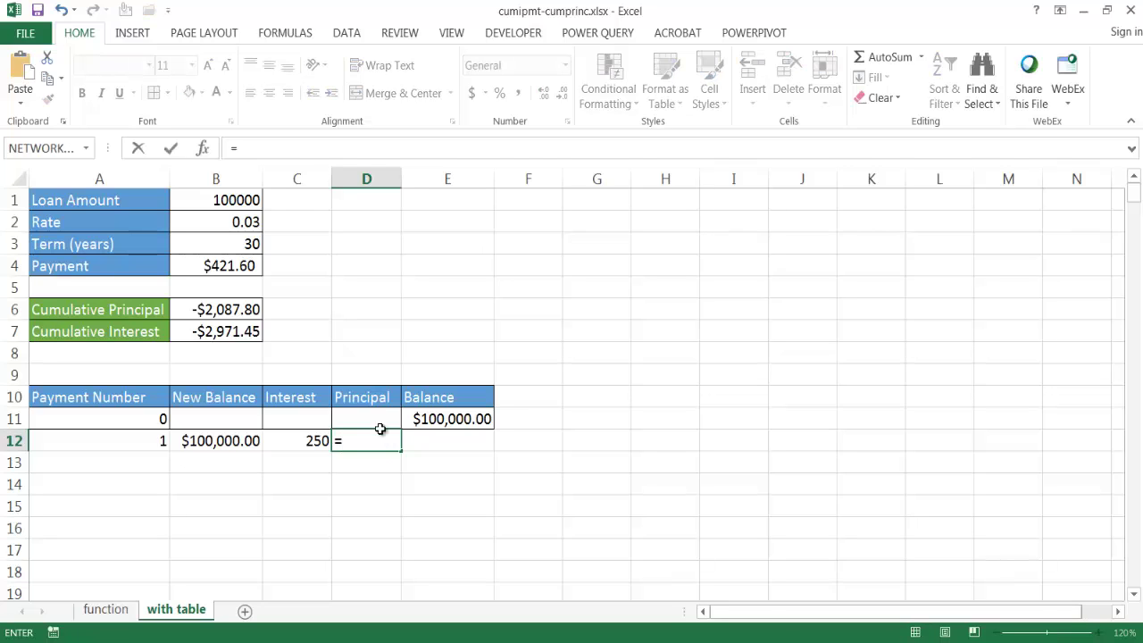
{"action": "left_click", "coordinate": [222, 265]}
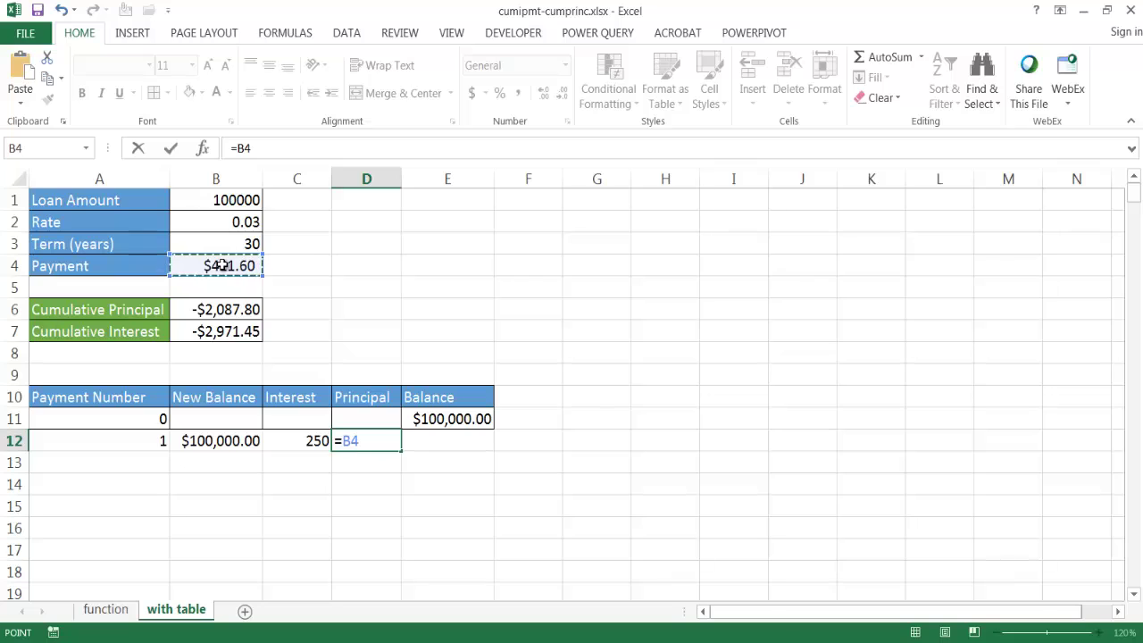
{"action": "key", "text": "F4"}
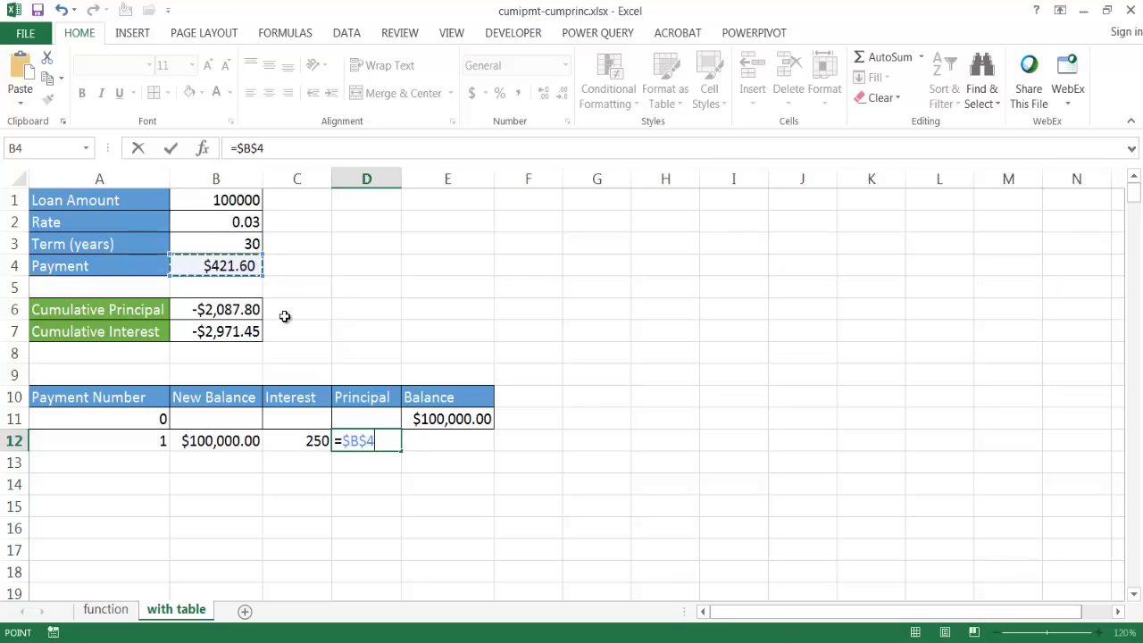
{"action": "type", "text": "-"}
{"action": "left_click", "coordinate": [286, 440]}
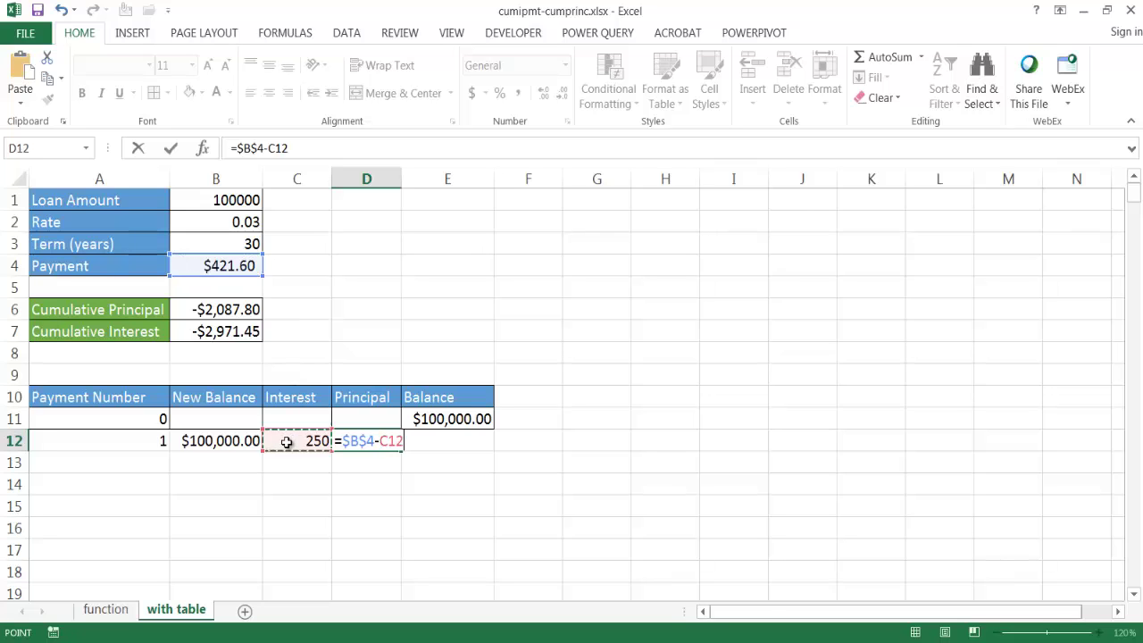
{"action": "key", "text": "Return"}
{"action": "left_click", "coordinate": [285, 441]}
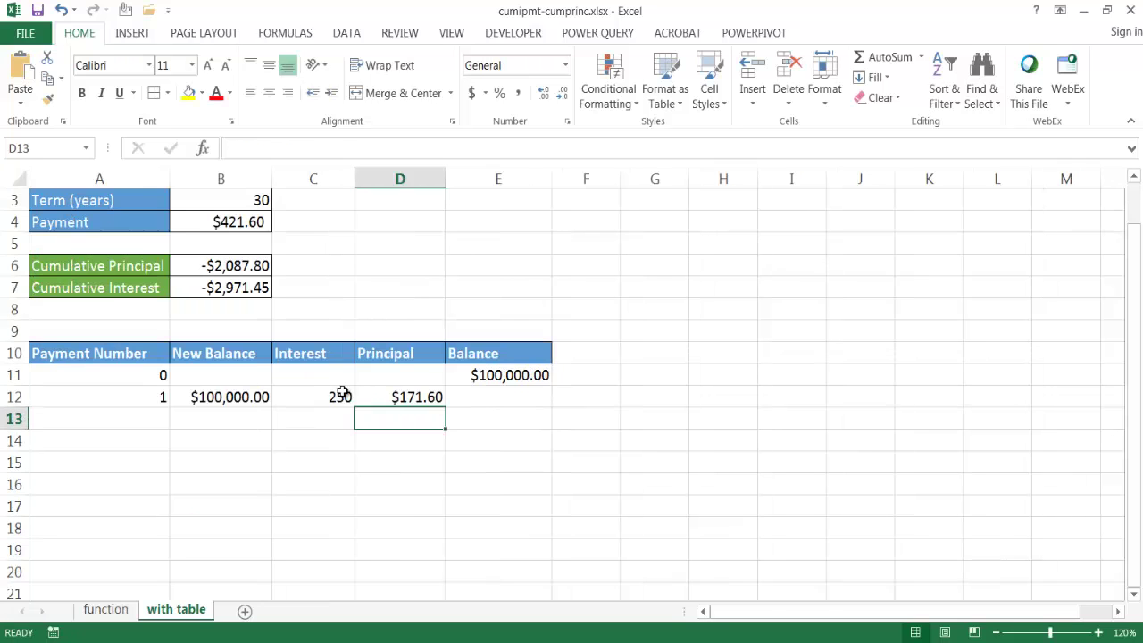
{"action": "left_click", "coordinate": [332, 397]}
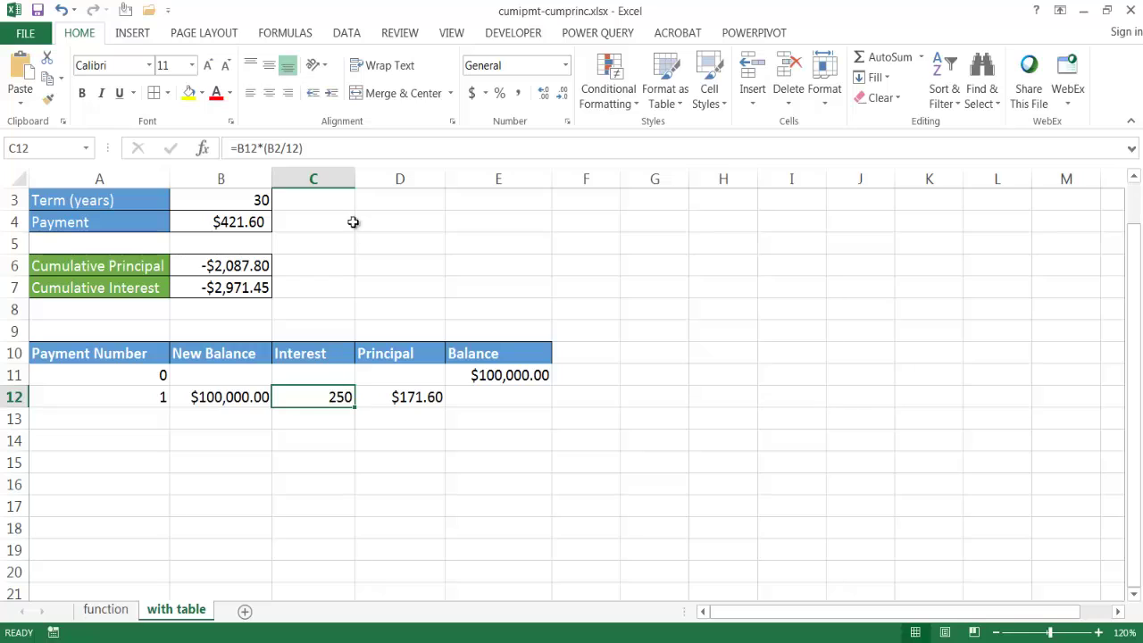
Step: Change C12 to =B12*($B$2/12) and check row 12's balance, interest and principal formulas
{"action": "left_click", "coordinate": [282, 147]}
{"action": "left_click_drag", "start_coordinate": [281, 147], "coordinate": [266, 148]}
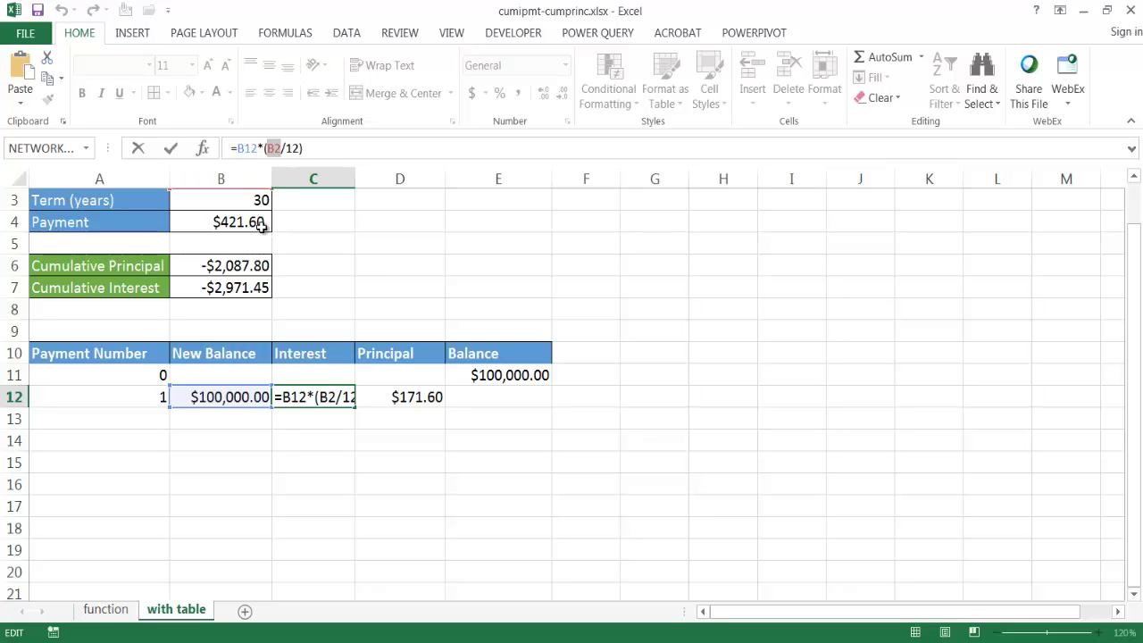
{"action": "left_click_drag", "start_coordinate": [1133, 300], "coordinate": [1133, 242]}
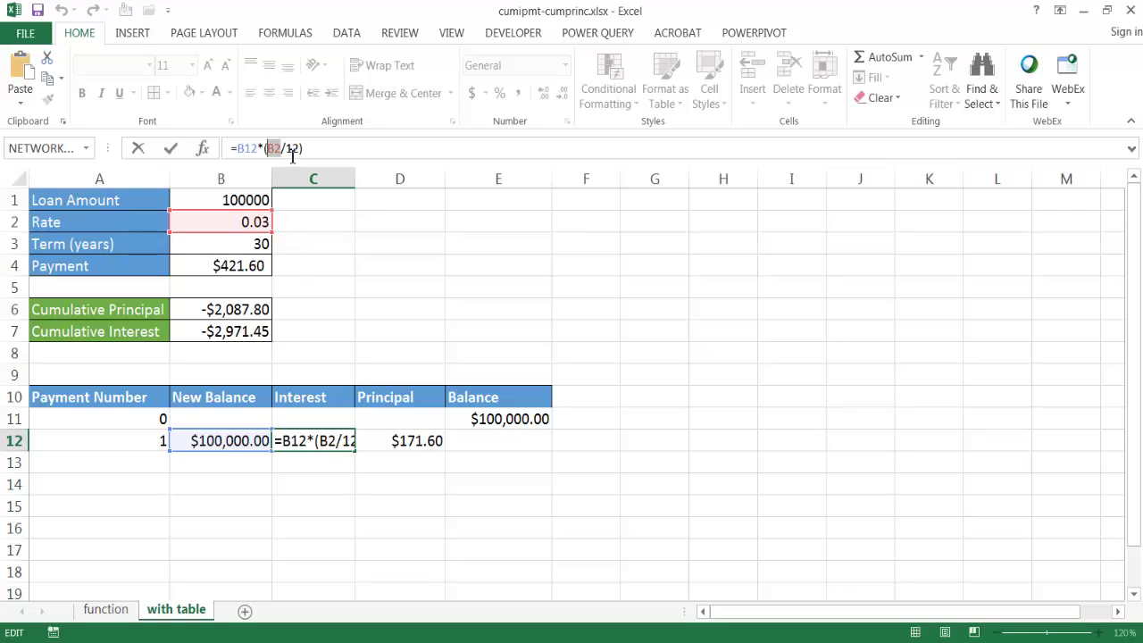
{"action": "key", "text": "F4"}
{"action": "key", "text": "Return"}
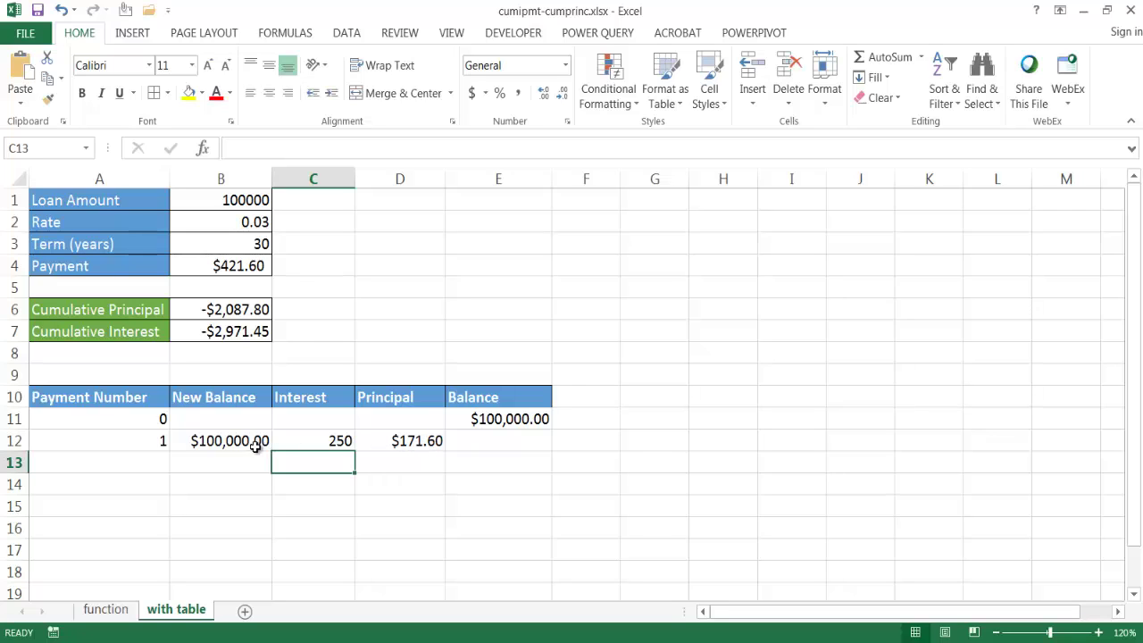
{"action": "left_click", "coordinate": [504, 434]}
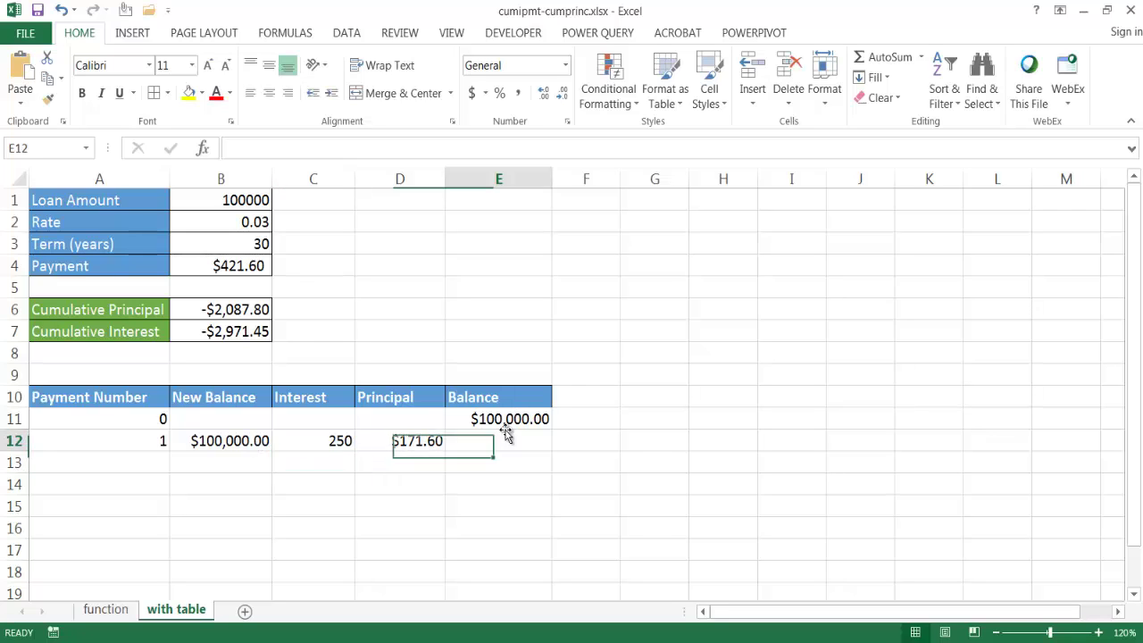
{"action": "left_click", "coordinate": [427, 441]}
{"action": "left_click", "coordinate": [234, 440]}
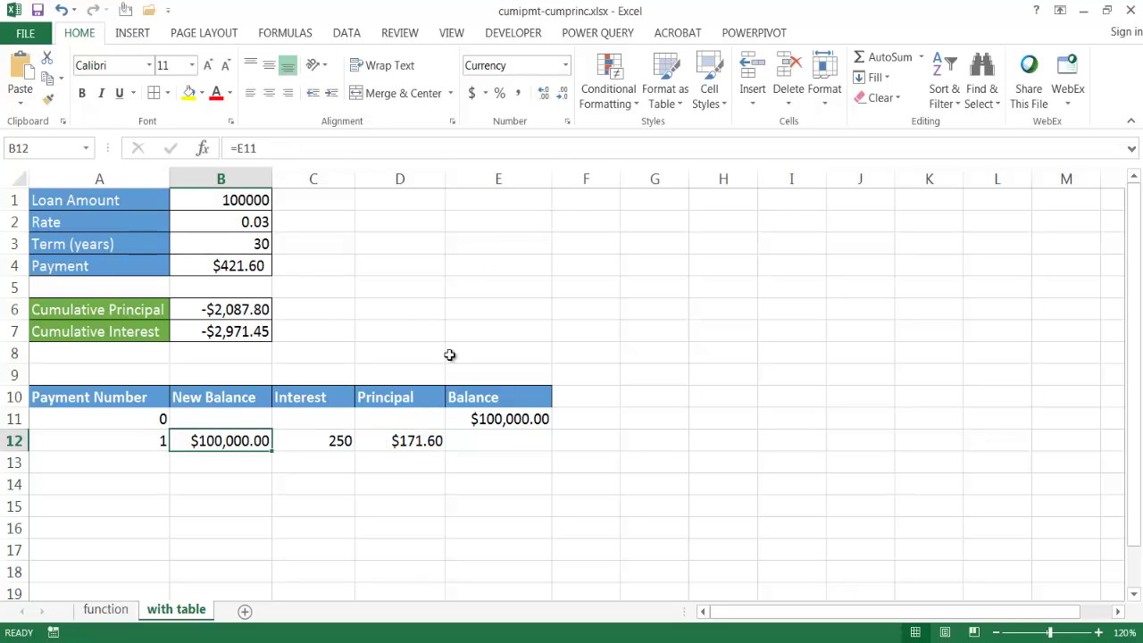
{"action": "left_click", "coordinate": [339, 440]}
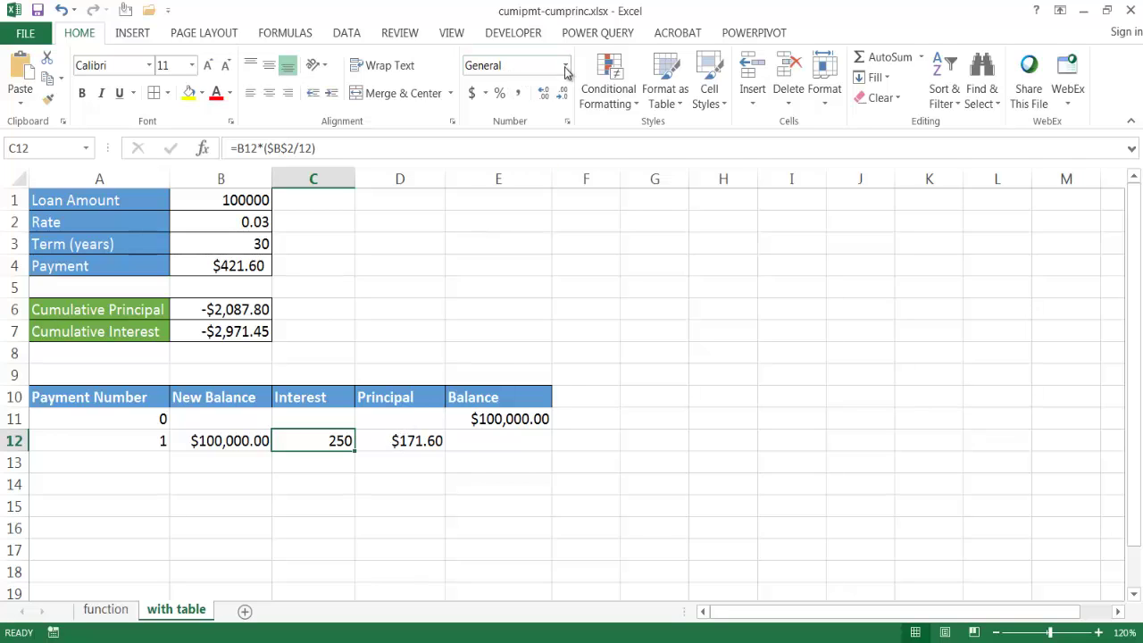
{"action": "left_click", "coordinate": [404, 439]}
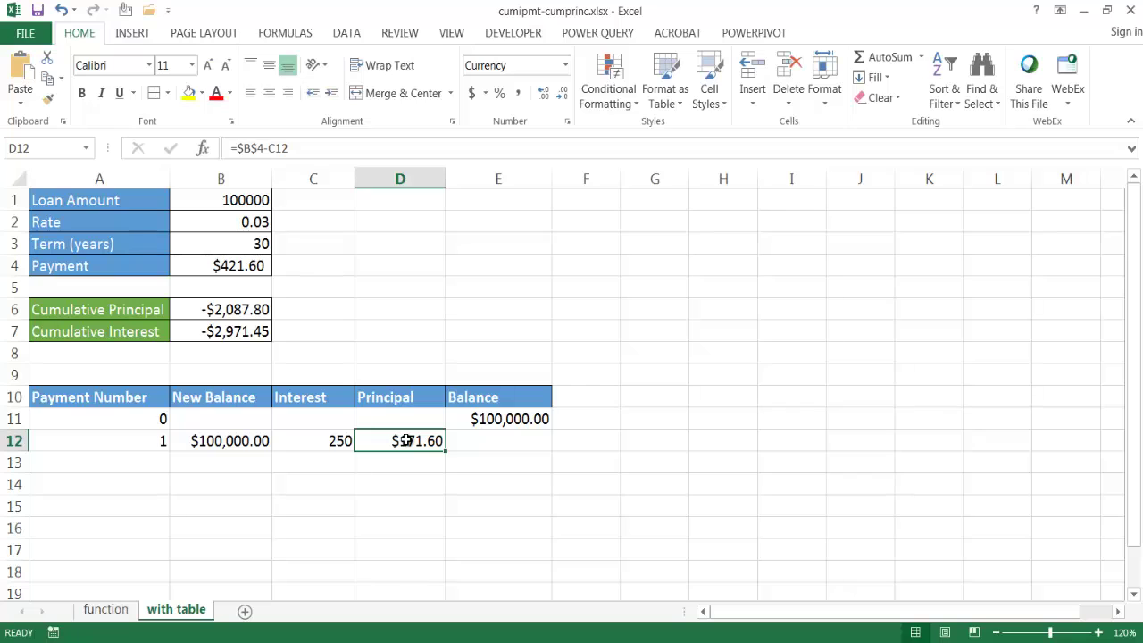
Step: Copy D12's currency format onto C12 with Format Painter so it reads $250.00
{"action": "right_click", "coordinate": [405, 440]}
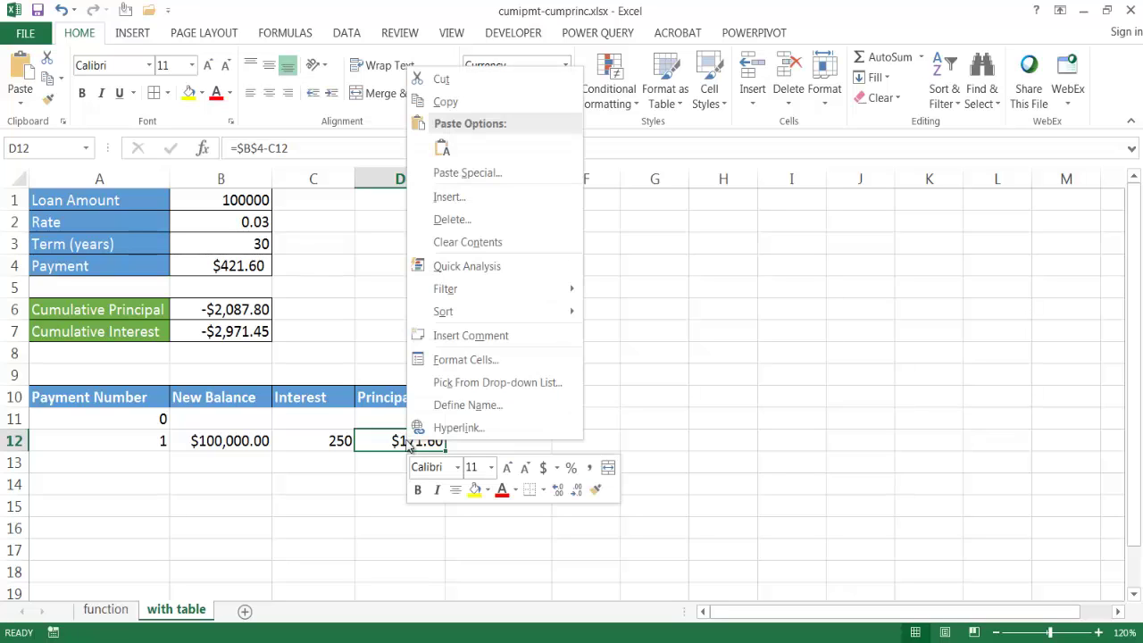
{"action": "left_click", "coordinate": [595, 493]}
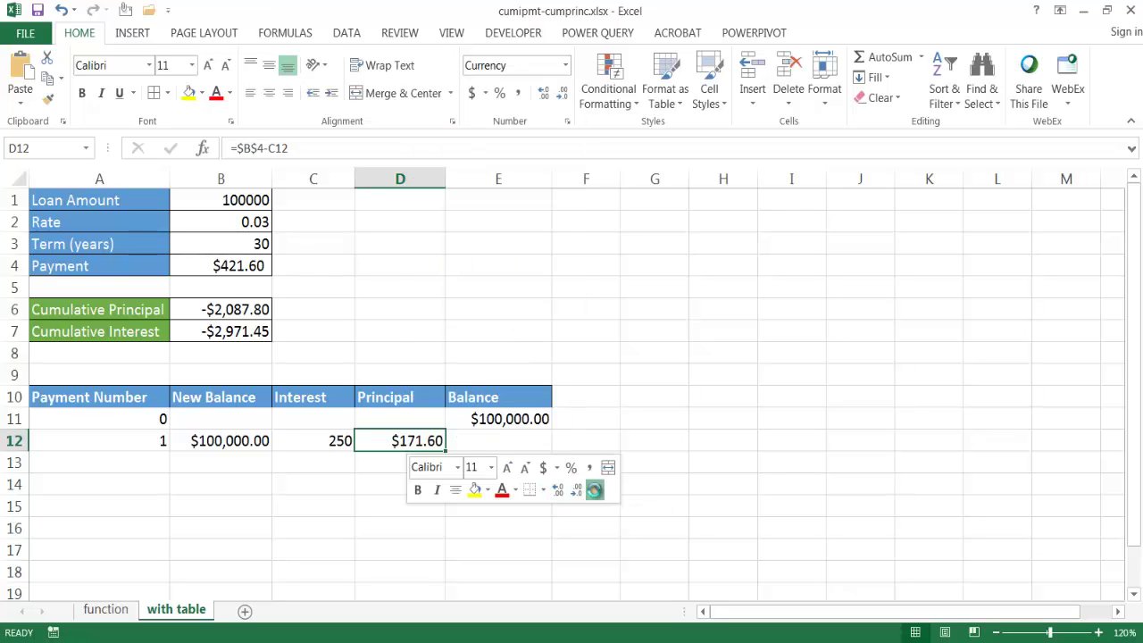
{"action": "left_click", "coordinate": [309, 440]}
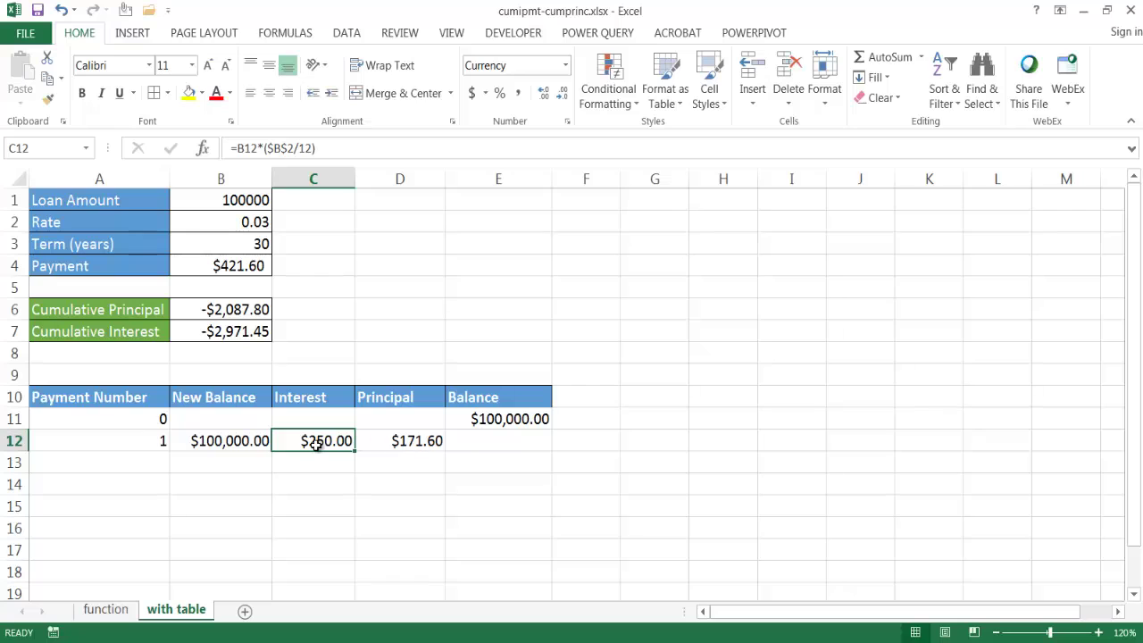
{"action": "left_click", "coordinate": [478, 440]}
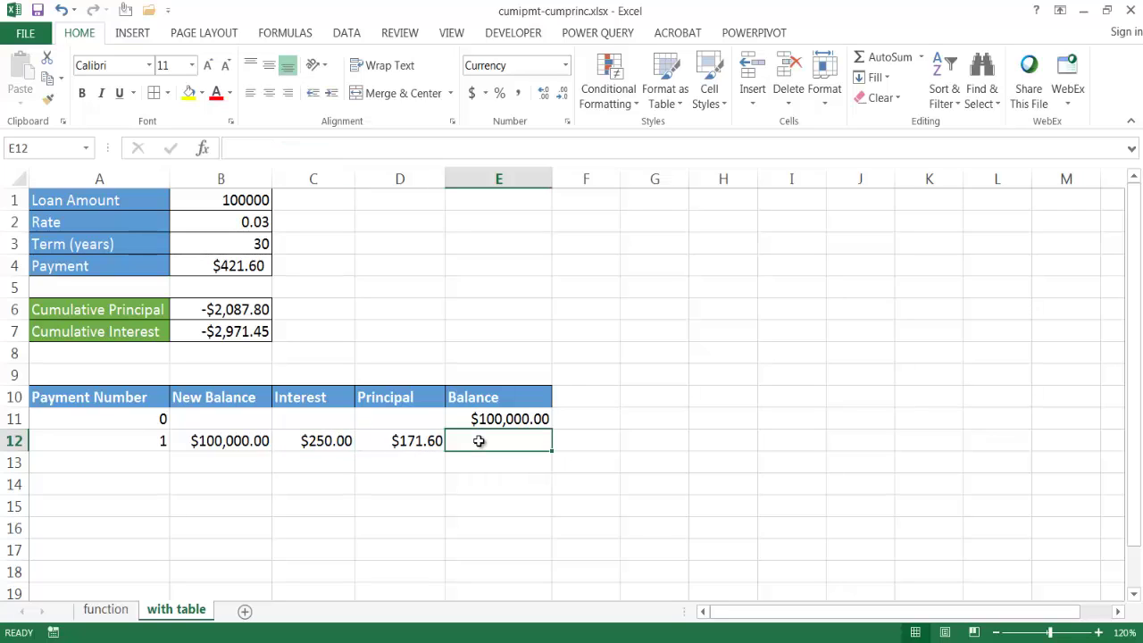
Step: Enter =B12-D12 in E12 for a balance of $99,828.40 after payment 1
{"action": "type", "text": "="}
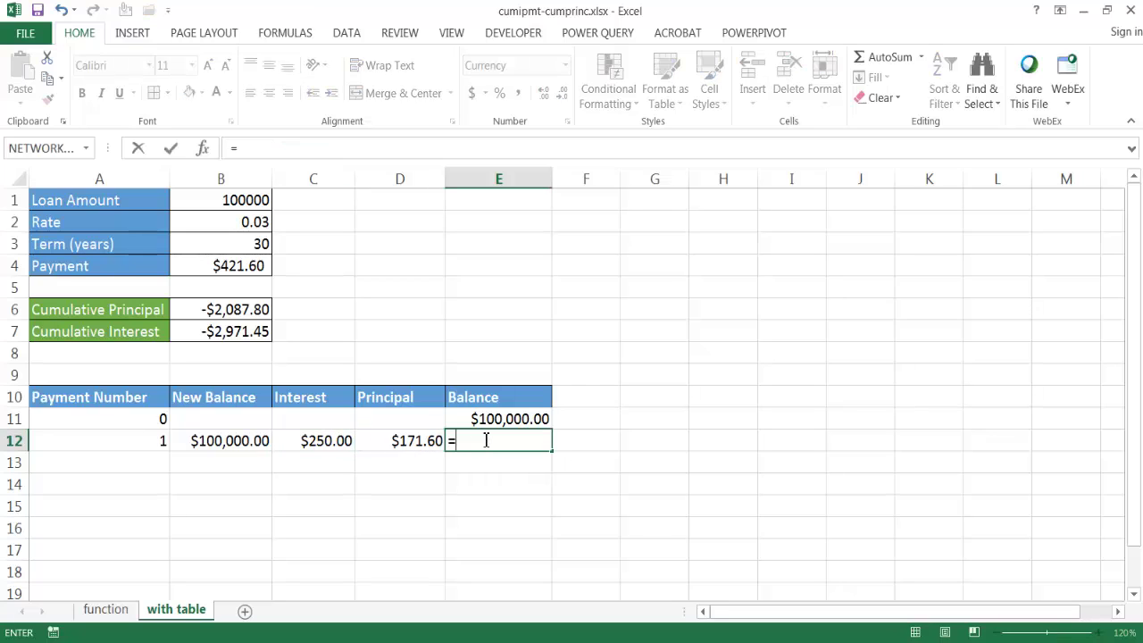
{"action": "left_click", "coordinate": [208, 439]}
{"action": "type", "text": "-"}
{"action": "left_click", "coordinate": [369, 438]}
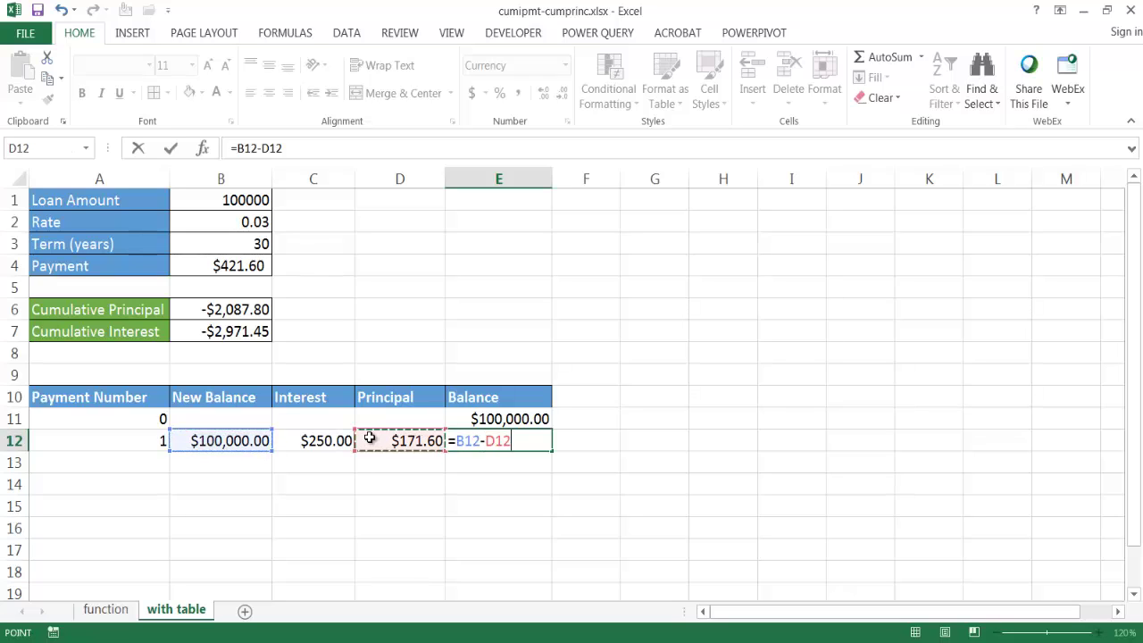
{"action": "key", "text": "Return"}
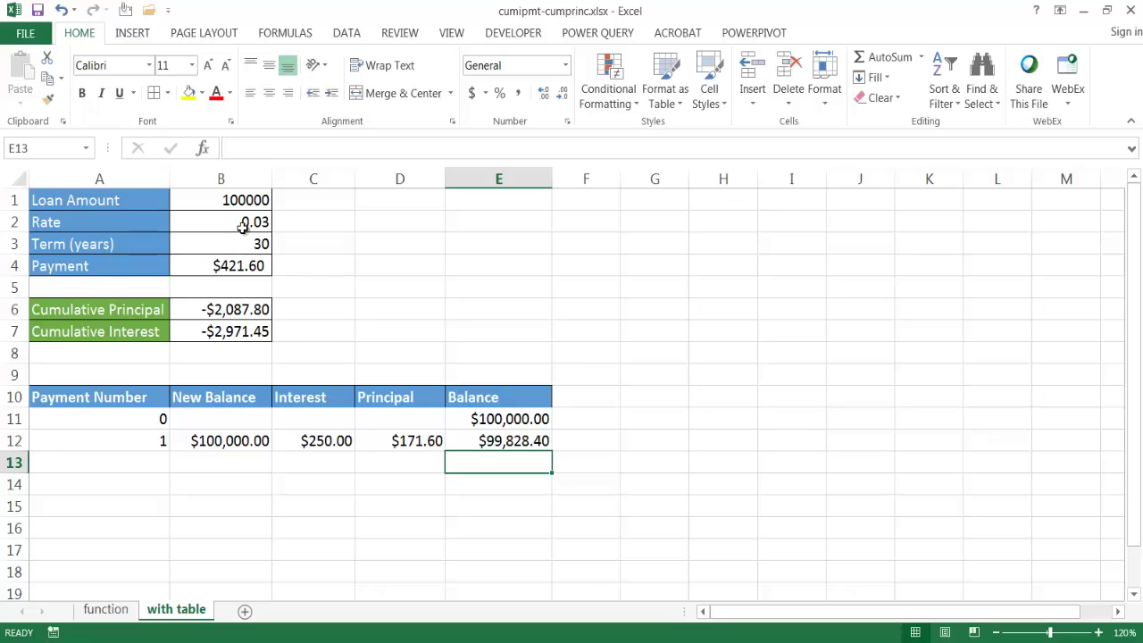
Step: Fill the payment numbers down as a series and fill the B12:E12 formulas through payment 12
{"action": "left_click_drag", "start_coordinate": [117, 425], "coordinate": [120, 436]}
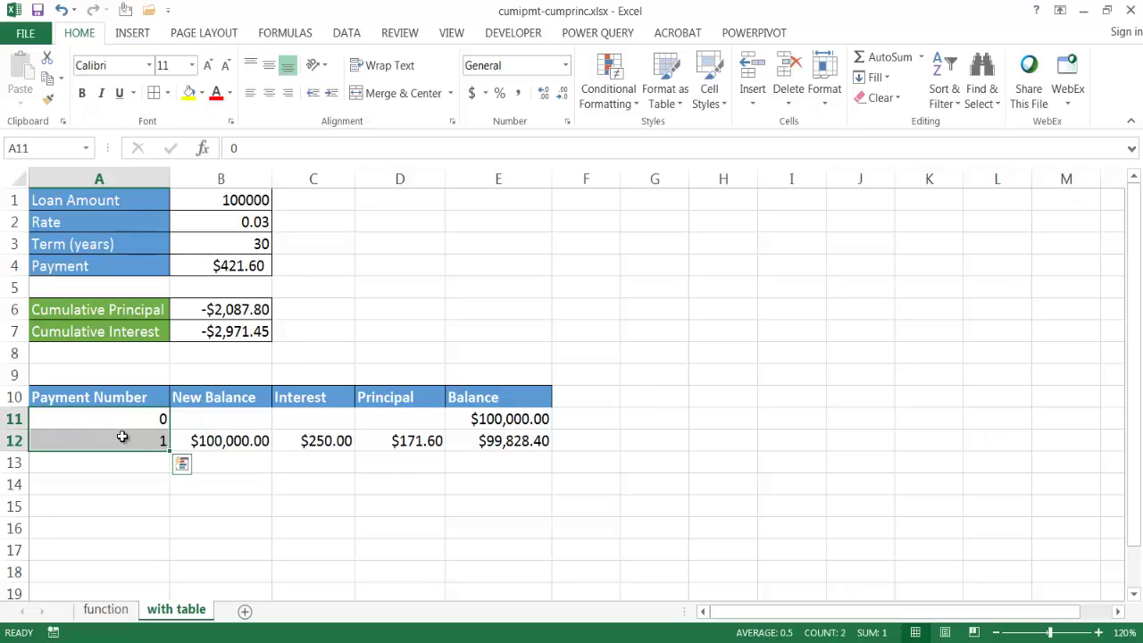
{"action": "left_click_drag", "start_coordinate": [168, 449], "coordinate": [158, 576]}
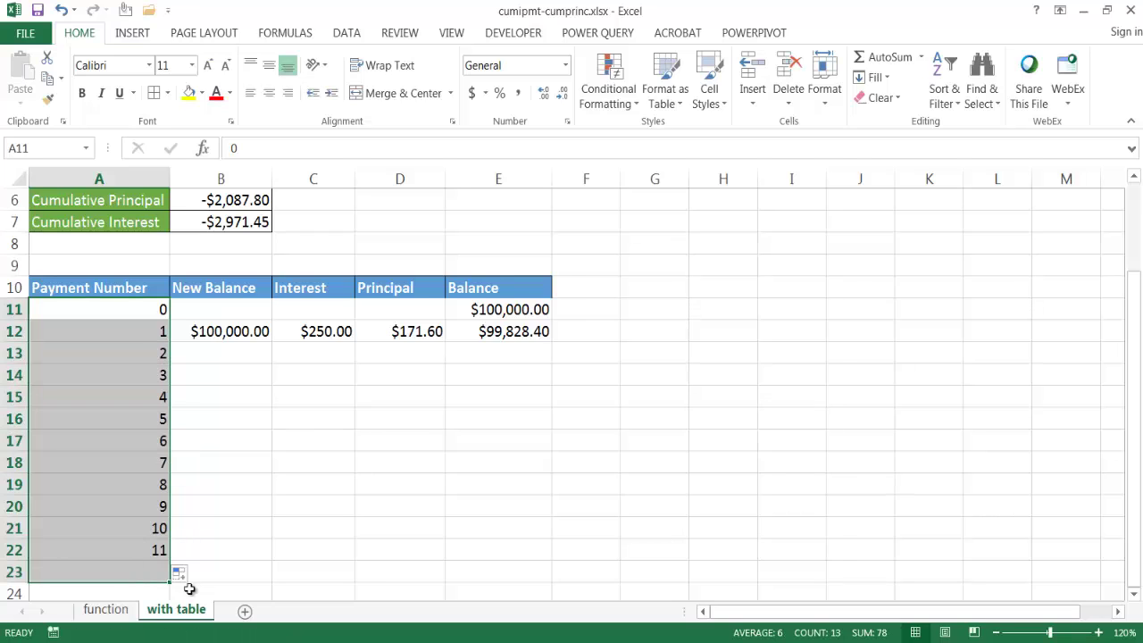
{"action": "left_click_drag", "start_coordinate": [211, 332], "coordinate": [480, 332]}
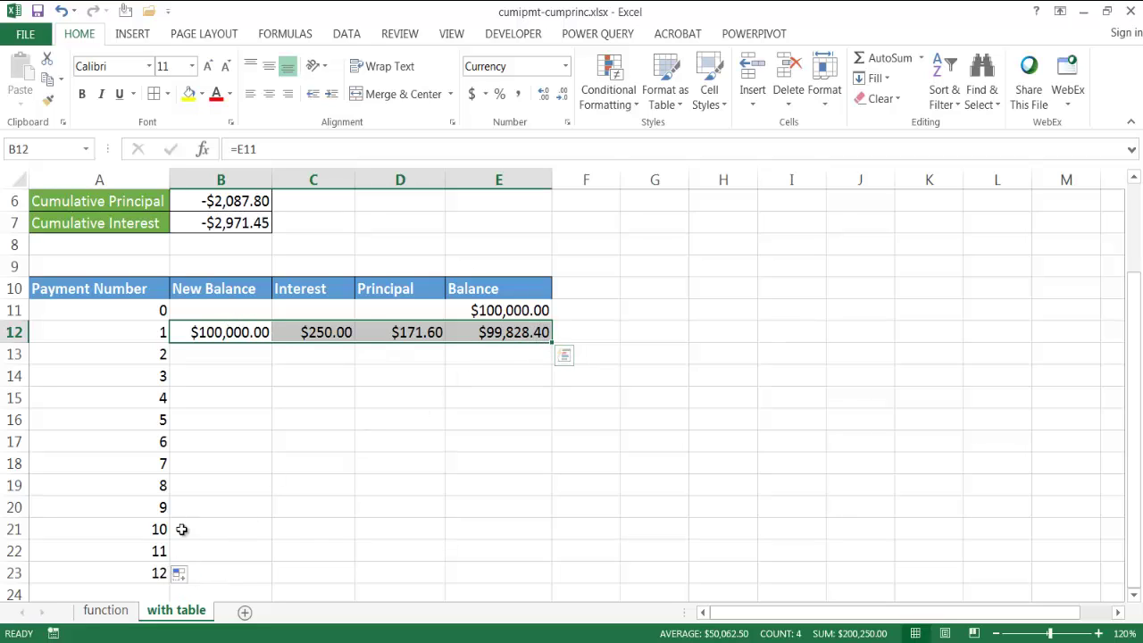
{"action": "double_click", "coordinate": [551, 341]}
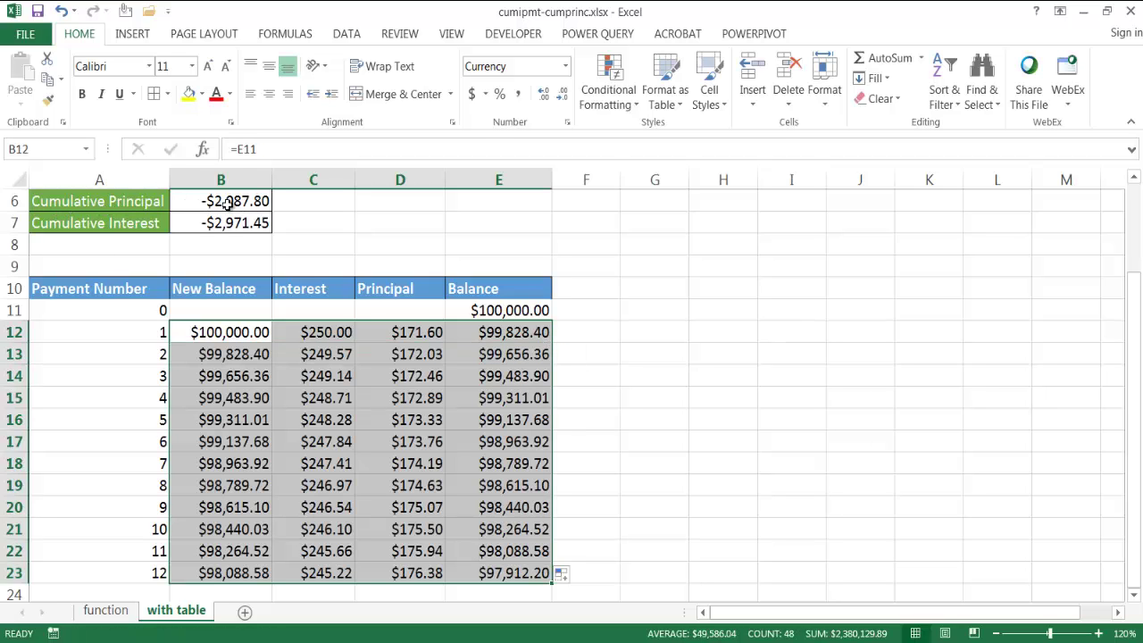
Step: Check the first year's principal and interest sums, then extend payment numbers 11–12 down to 360
{"action": "left_click_drag", "start_coordinate": [393, 333], "coordinate": [395, 573]}
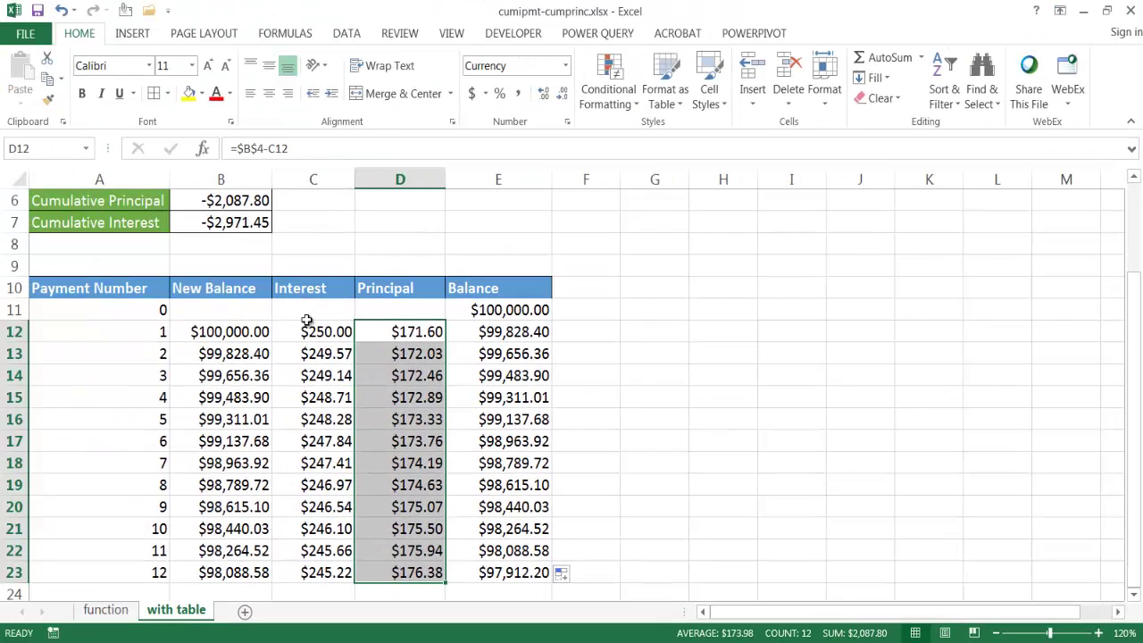
{"action": "left_click_drag", "start_coordinate": [315, 331], "coordinate": [324, 571]}
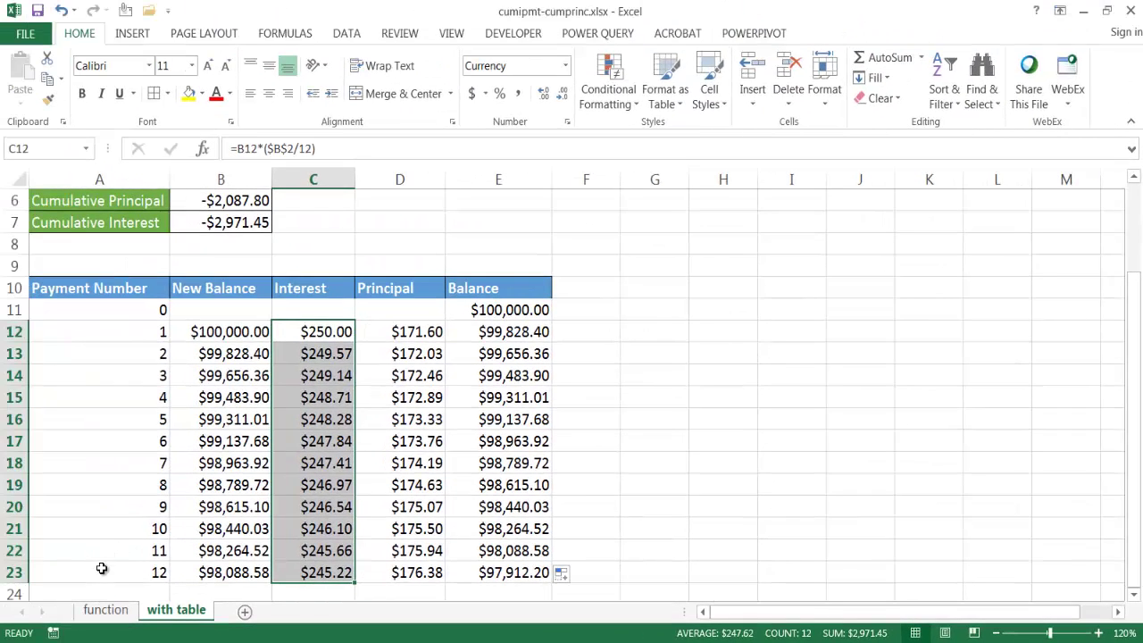
{"action": "mouse_move", "coordinate": [125, 545]}
{"action": "left_mouse_down"}
{"action": "mouse_move", "coordinate": [120, 559]}
{"action": "mouse_move", "coordinate": [170, 593]}
{"action": "mouse_move", "coordinate": [163, 462]}
{"action": "mouse_move", "coordinate": [141, 618]}
{"action": "mouse_move", "coordinate": [161, 596]}
{"action": "mouse_move", "coordinate": [176, 420]}
{"action": "mouse_move", "coordinate": [143, 176]}
{"action": "mouse_move", "coordinate": [154, 93]}
{"action": "mouse_move", "coordinate": [141, 602]}
{"action": "mouse_move", "coordinate": [140, 520]}
{"action": "left_mouse_up"}
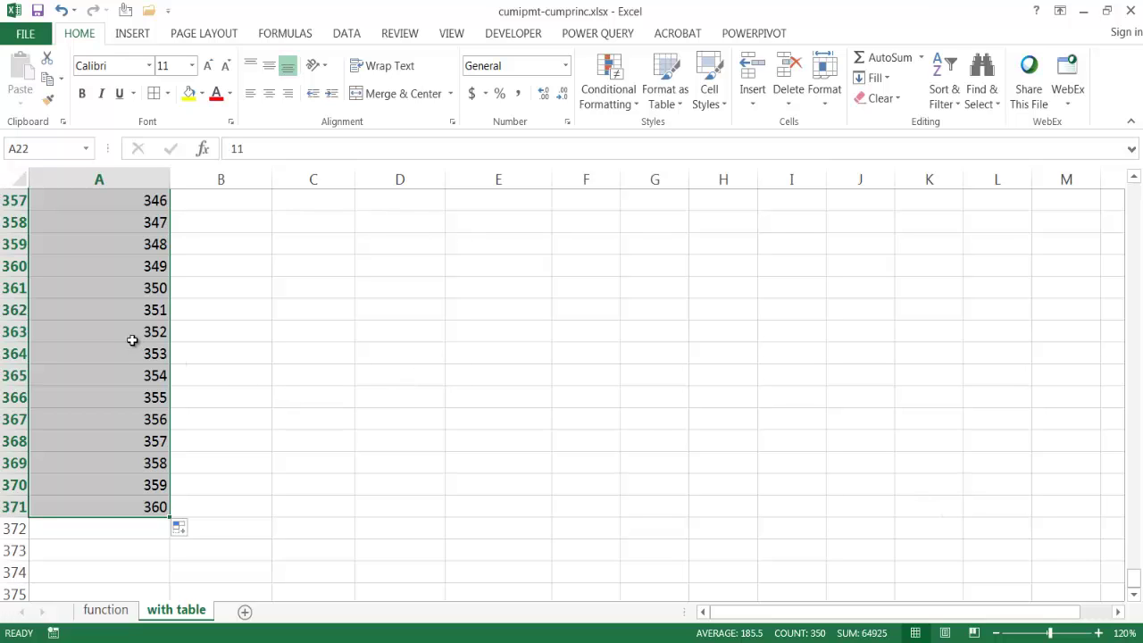
Step: Fill the payment-12 formulas in B23:E23 down to row 371, confirming the balance reaches $0.00
{"action": "key", "text": "ctrl+z"}
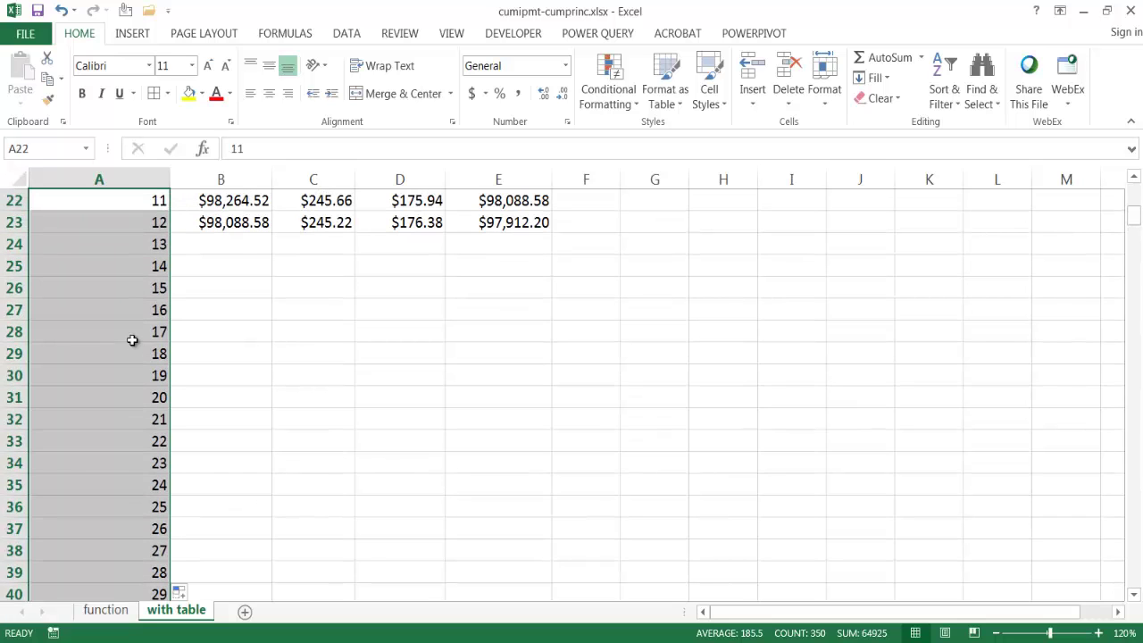
{"action": "scroll", "coordinate": [209, 247], "scroll_direction": "up", "scroll_amount": 1}
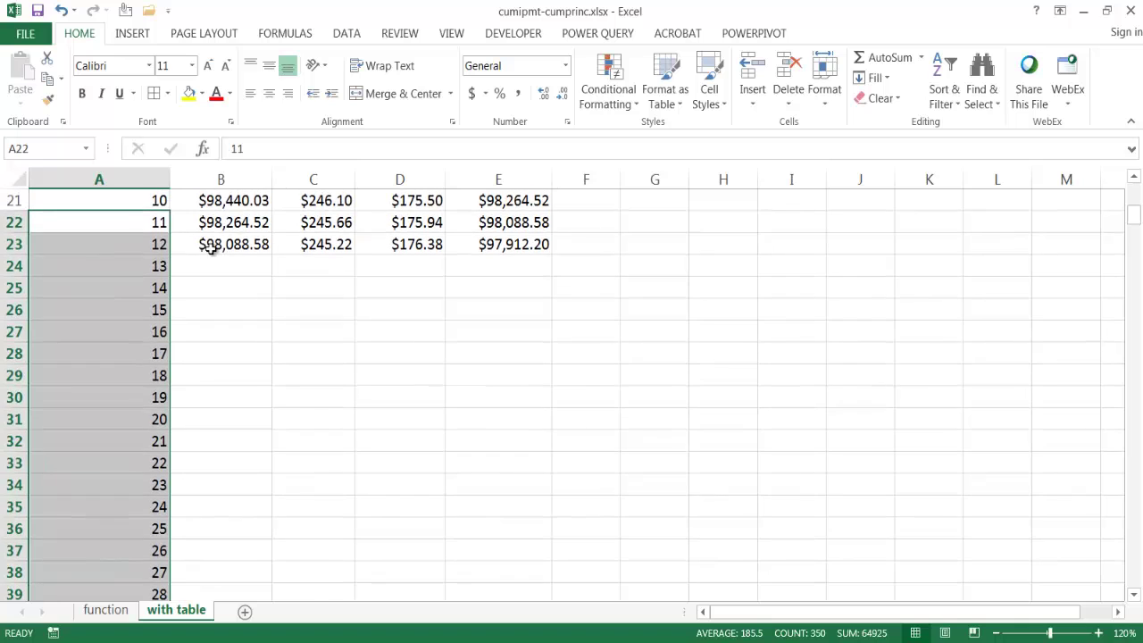
{"action": "left_click_drag", "start_coordinate": [205, 244], "coordinate": [509, 244]}
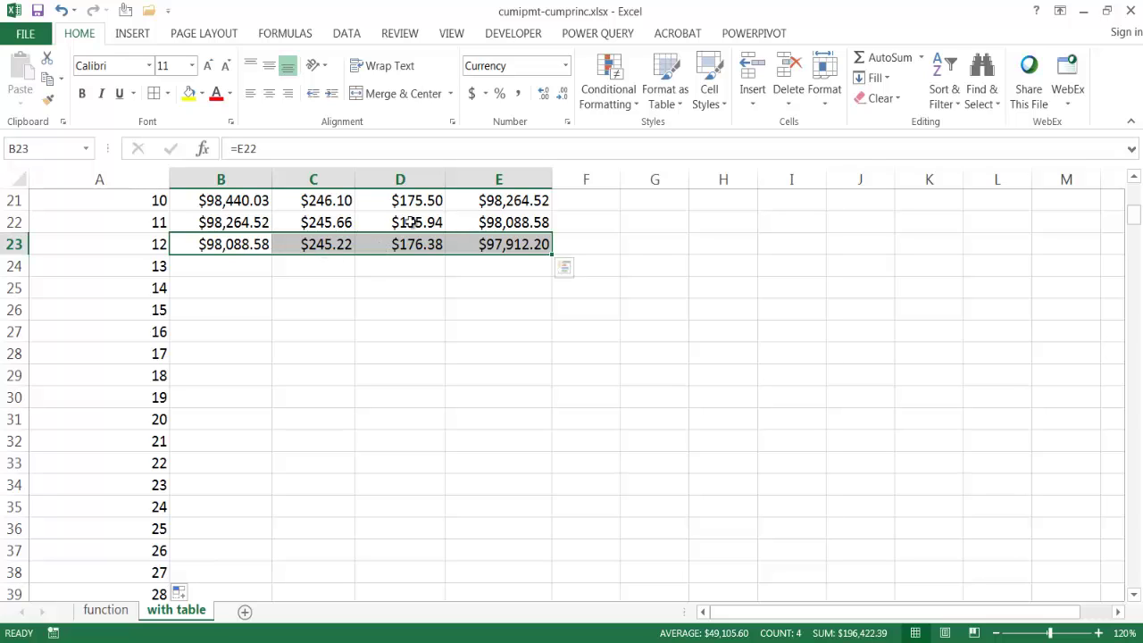
{"action": "double_click", "coordinate": [551, 257]}
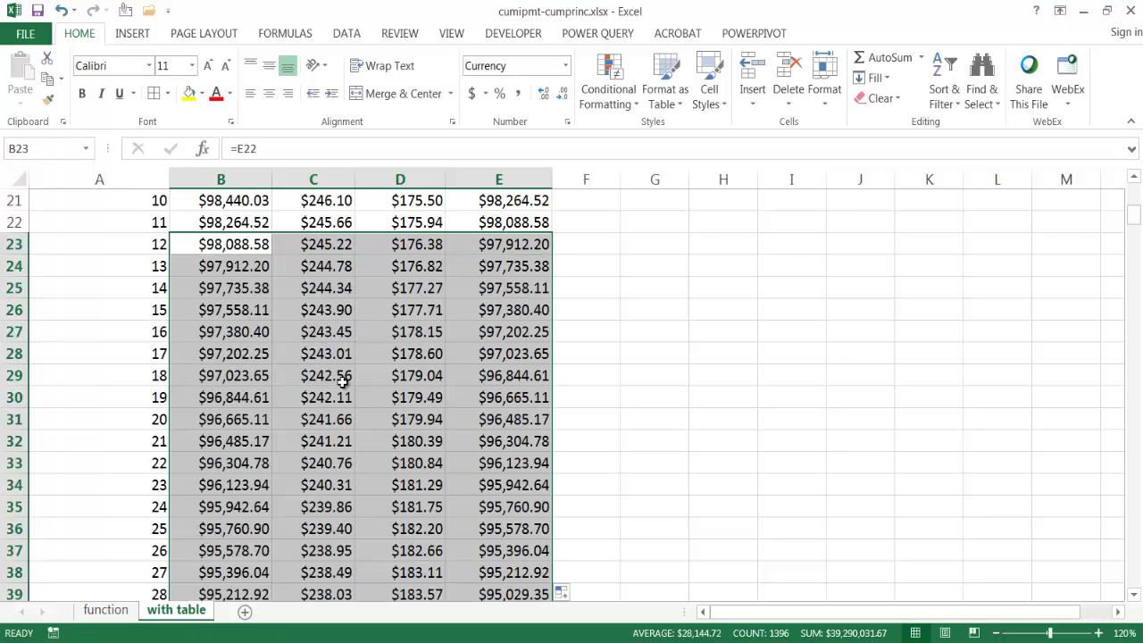
{"action": "key", "text": "ctrl+End"}
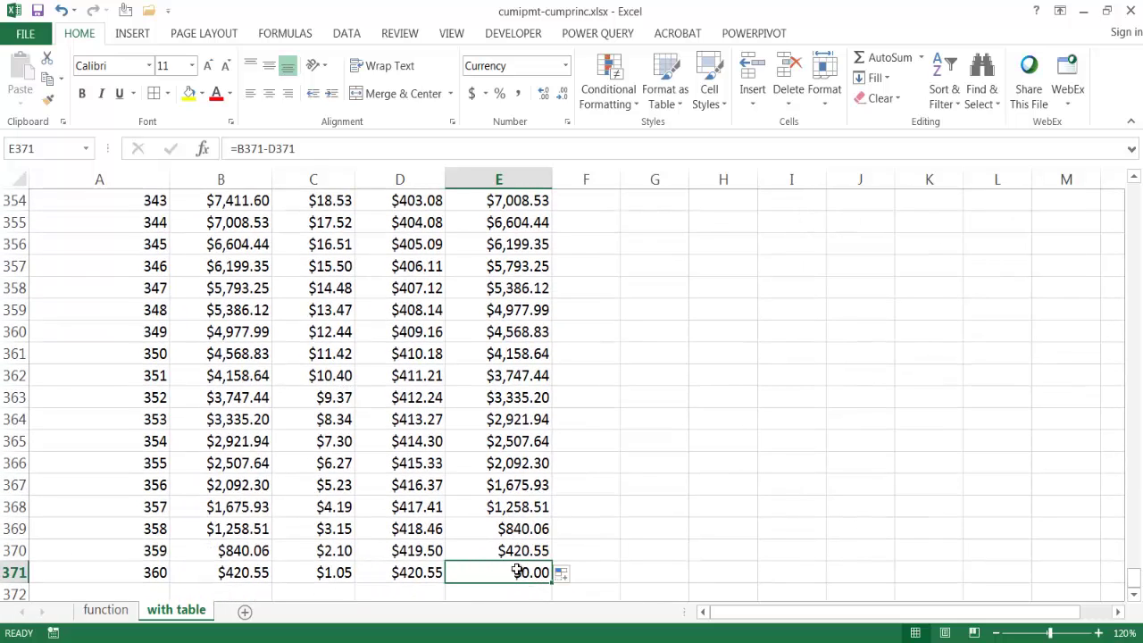
{"action": "key", "text": "ctrl+Home"}
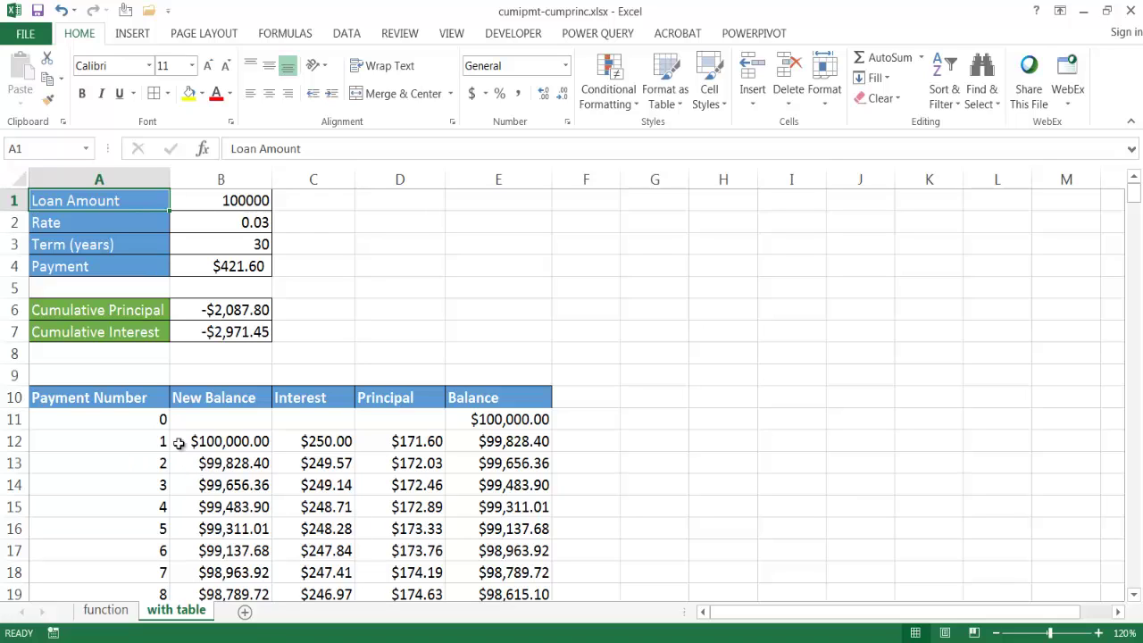
Step: Convert the range A10:E371 into a table with headers using Ctrl+T
{"action": "left_click", "coordinate": [121, 400]}
{"action": "left_click_drag", "start_coordinate": [121, 400], "coordinate": [540, 405]}
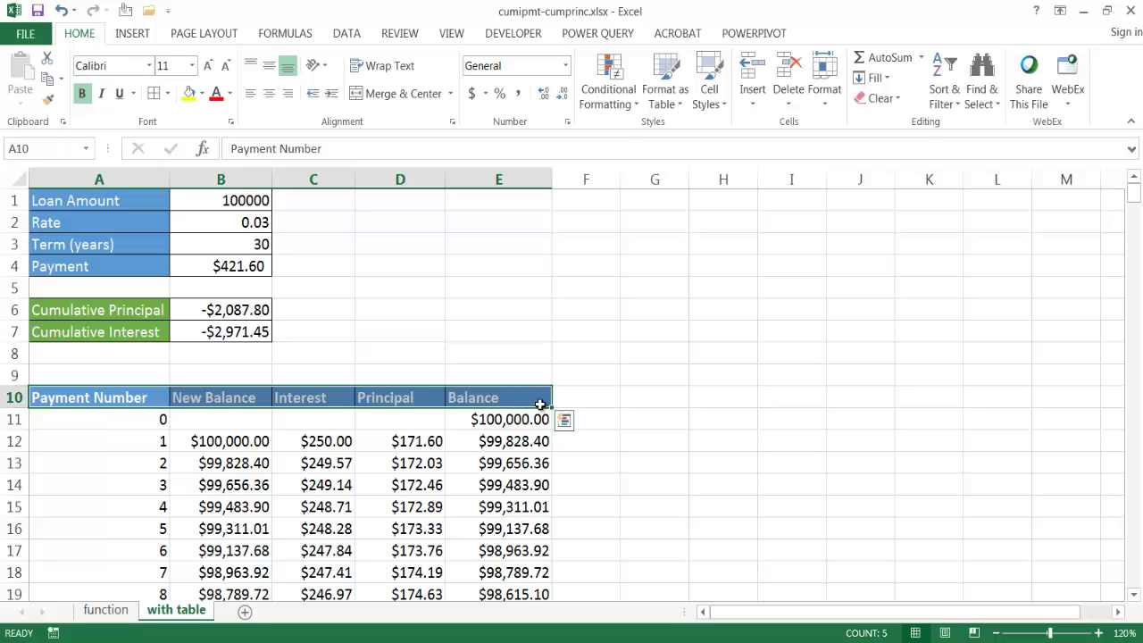
{"action": "key", "text": "ctrl+shift+Down"}
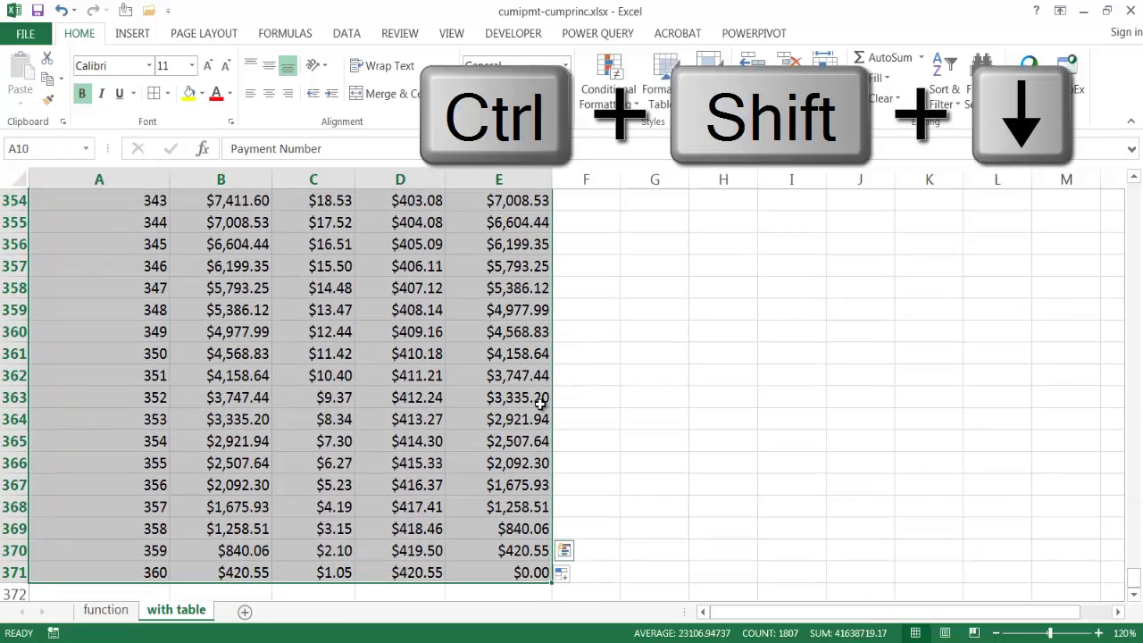
{"action": "left_click", "coordinate": [134, 34]}
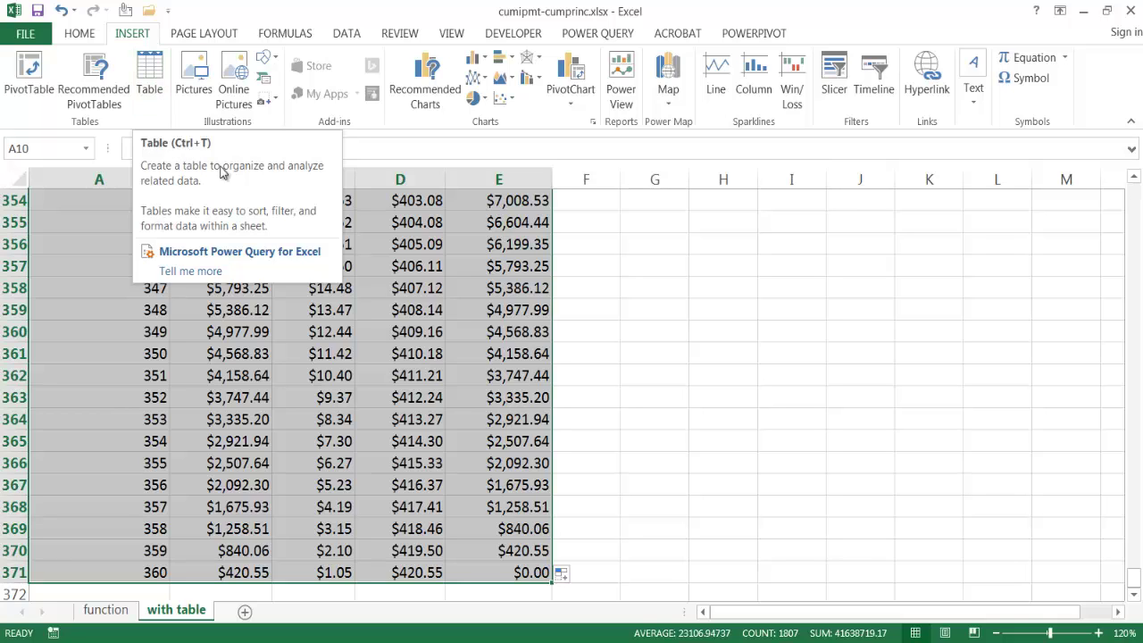
{"action": "key", "text": "ctrl+t"}
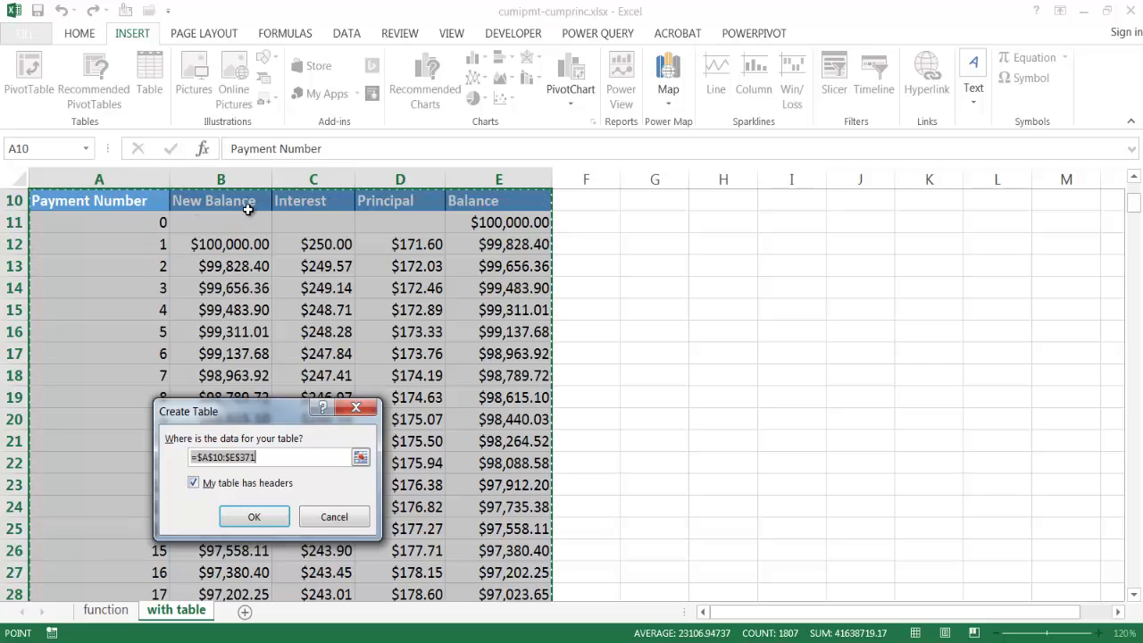
{"action": "left_click", "coordinate": [264, 516]}
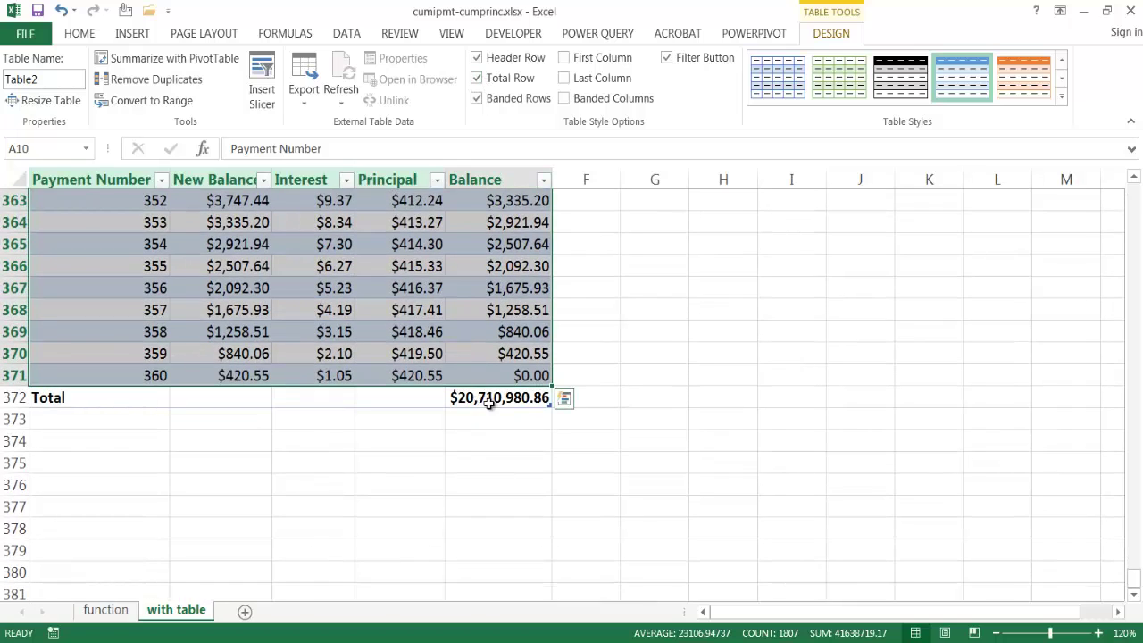
Step: Remove the meaningless total under the Balance column
{"action": "left_click", "coordinate": [540, 399]}
{"action": "left_click", "coordinate": [561, 399]}
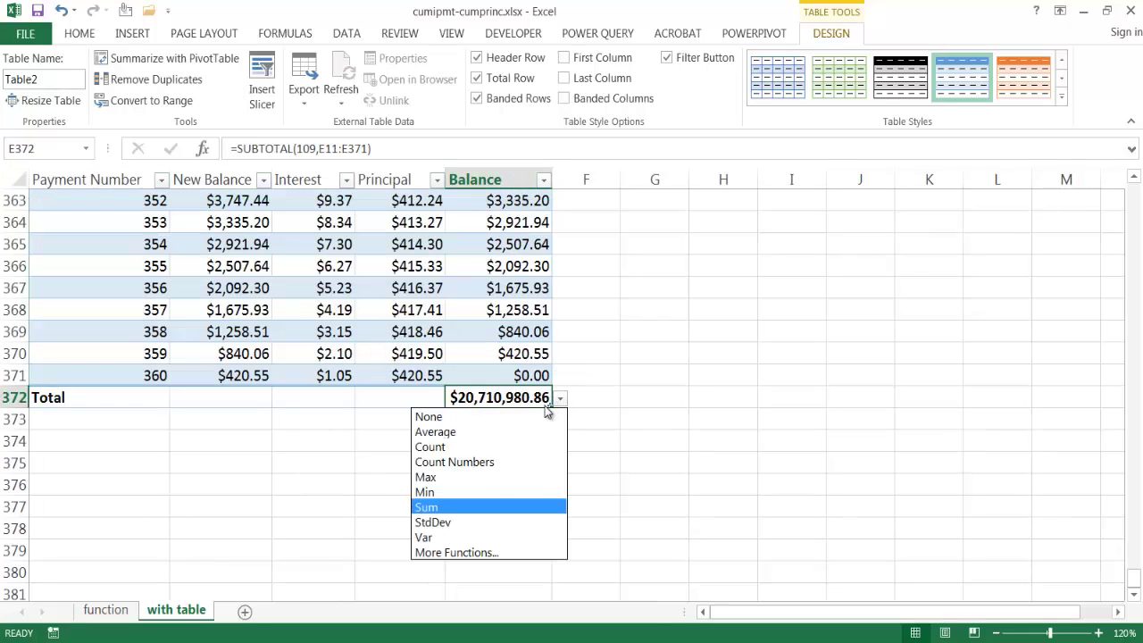
{"action": "left_click", "coordinate": [530, 415]}
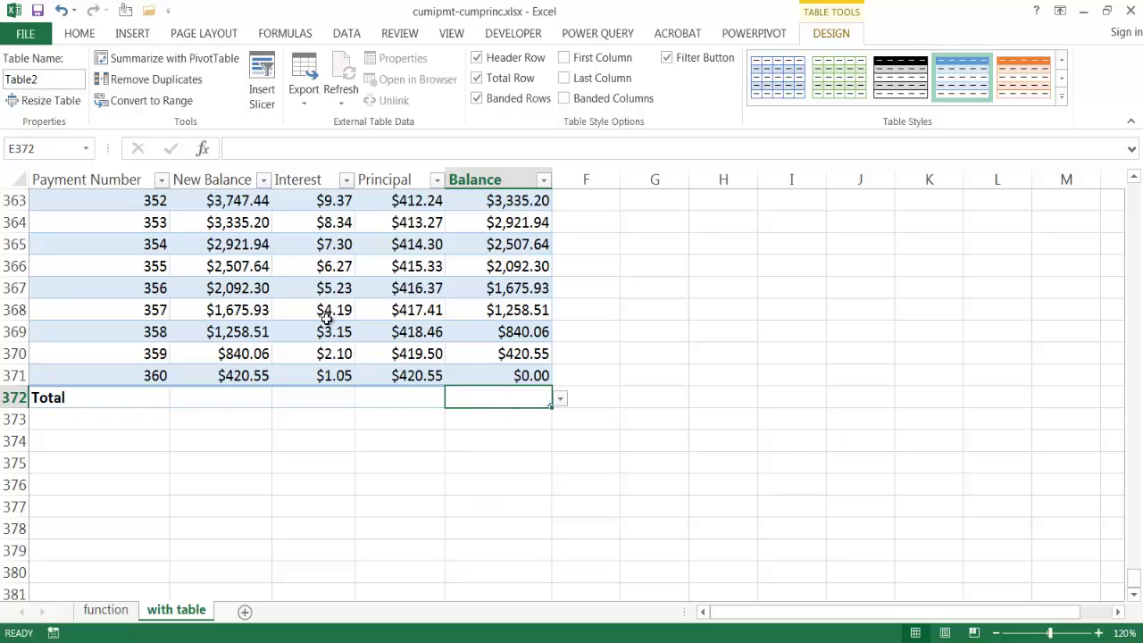
Step: Sum Interest ($51,777.45) and Principal ($100,000.00) in the table's Total row
{"action": "left_click", "coordinate": [327, 397]}
{"action": "left_click", "coordinate": [363, 400]}
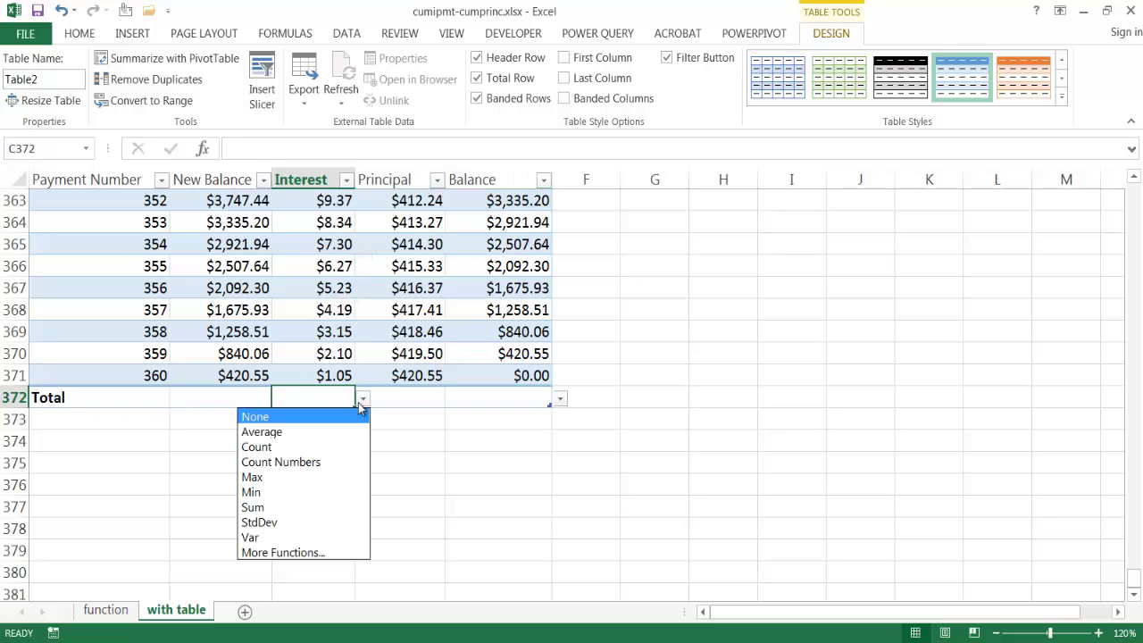
{"action": "left_click", "coordinate": [296, 506]}
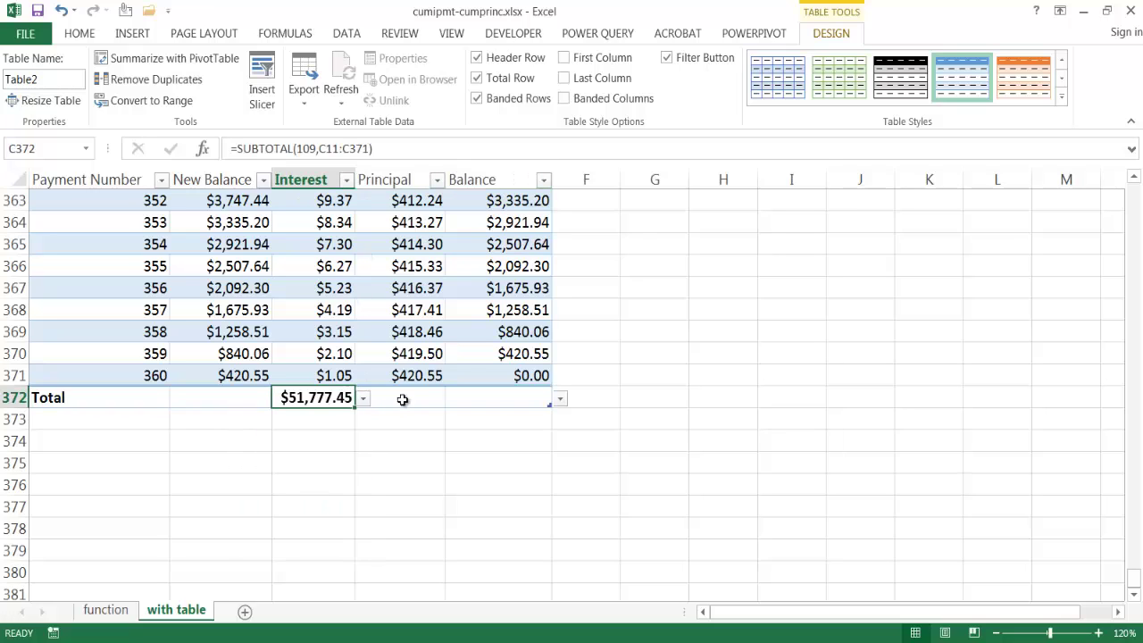
{"action": "left_click", "coordinate": [402, 399]}
{"action": "left_click", "coordinate": [453, 399]}
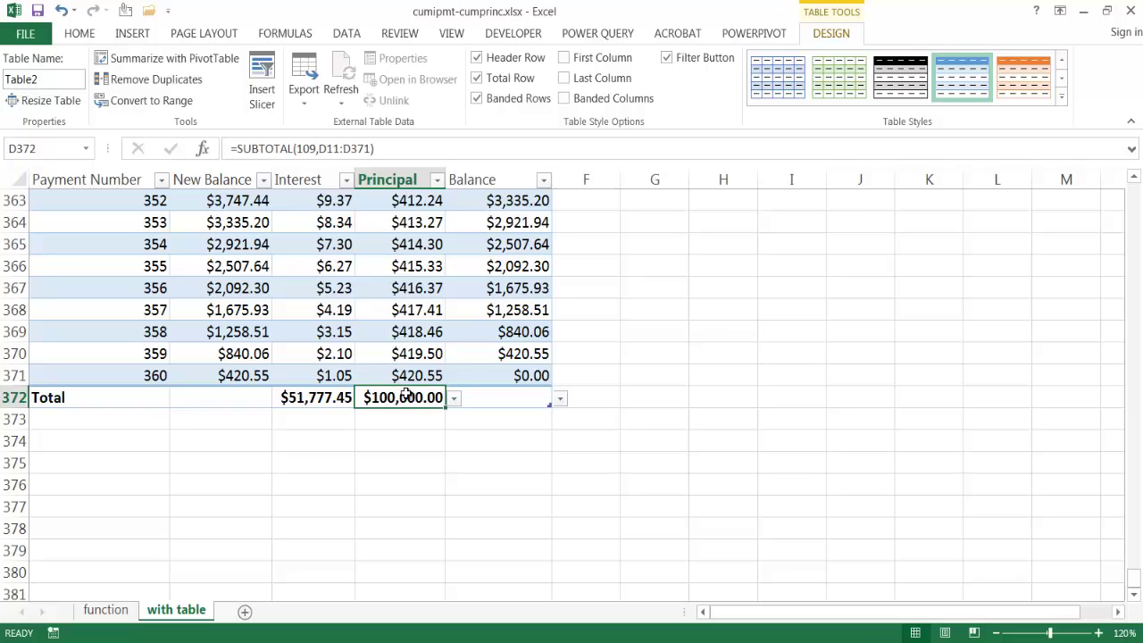
{"action": "left_click", "coordinate": [314, 397]}
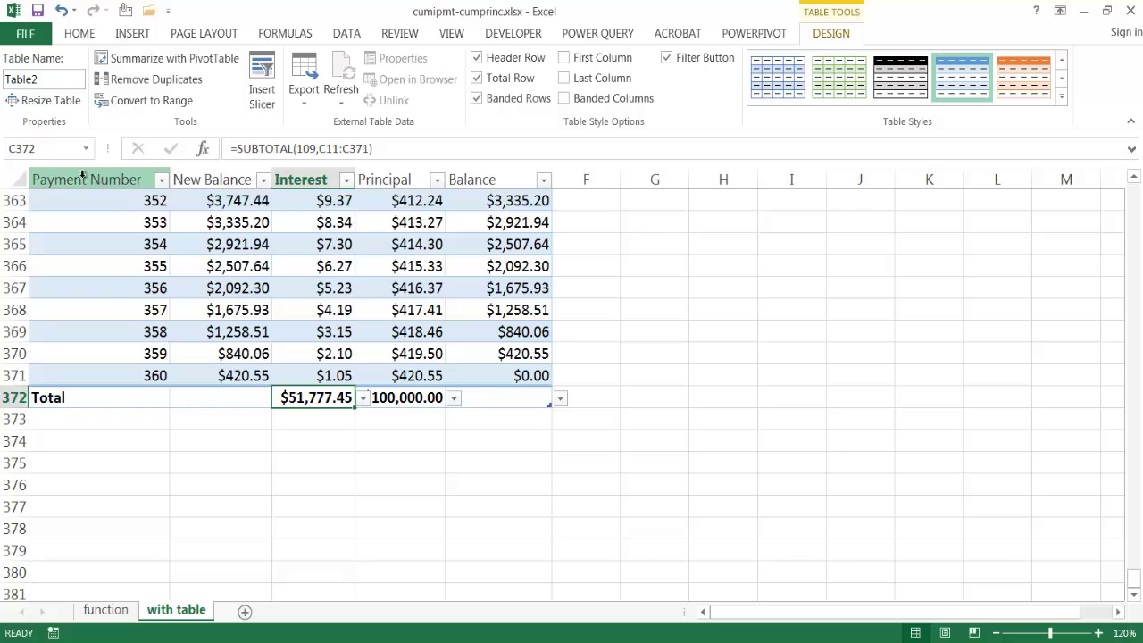
Step: Filter Payment Number to values between 1 and 12
{"action": "left_click", "coordinate": [161, 180]}
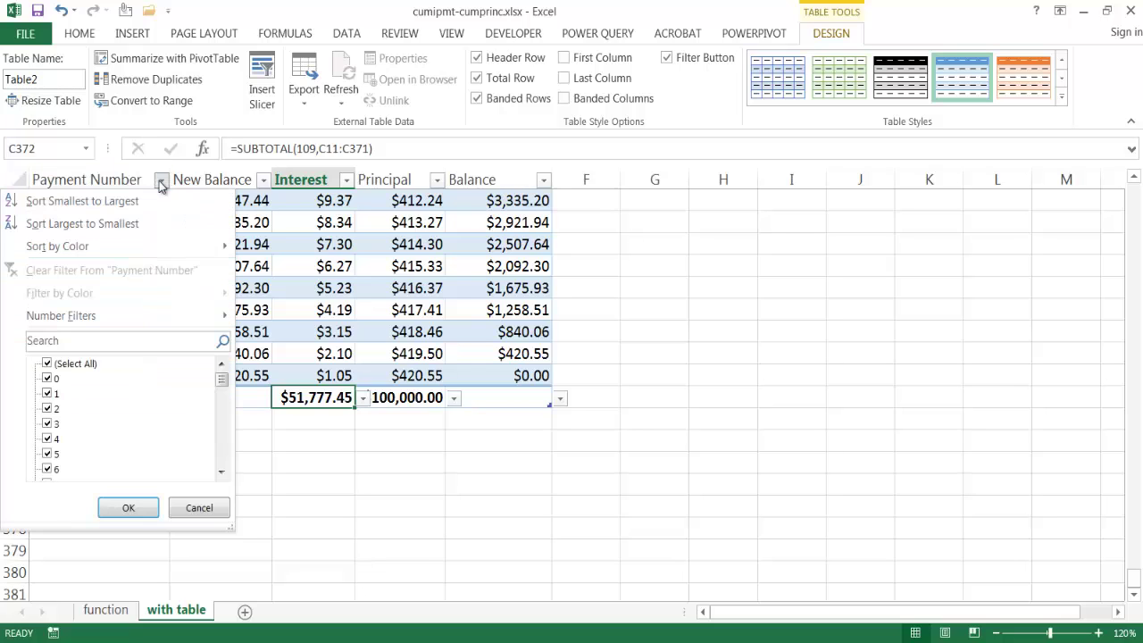
{"action": "mouse_move", "coordinate": [127, 319]}
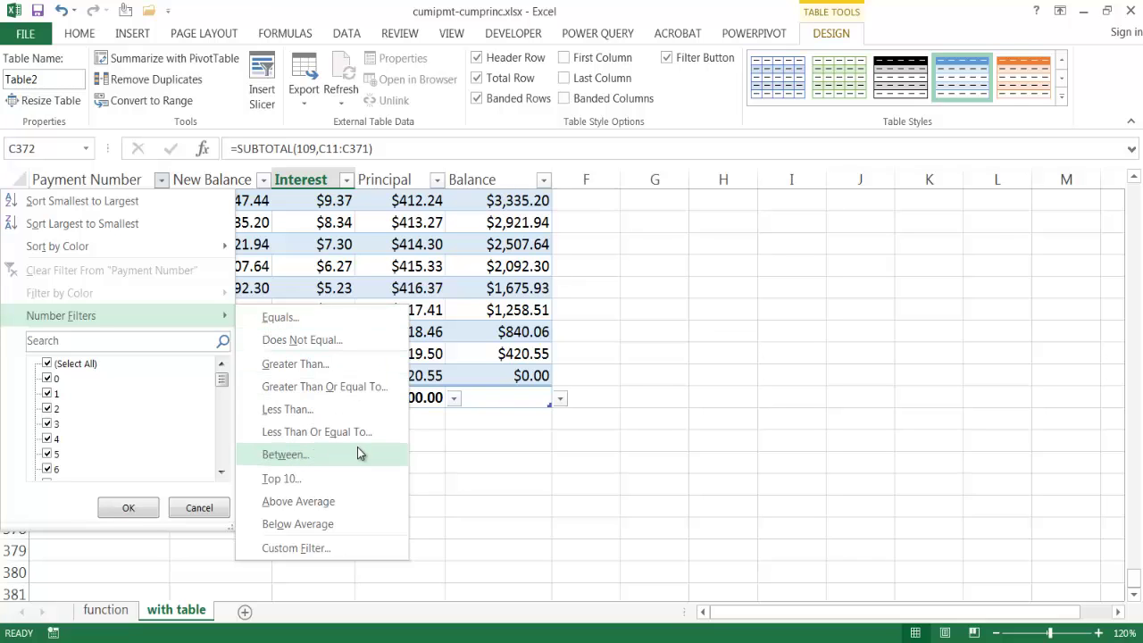
{"action": "left_click", "coordinate": [329, 458]}
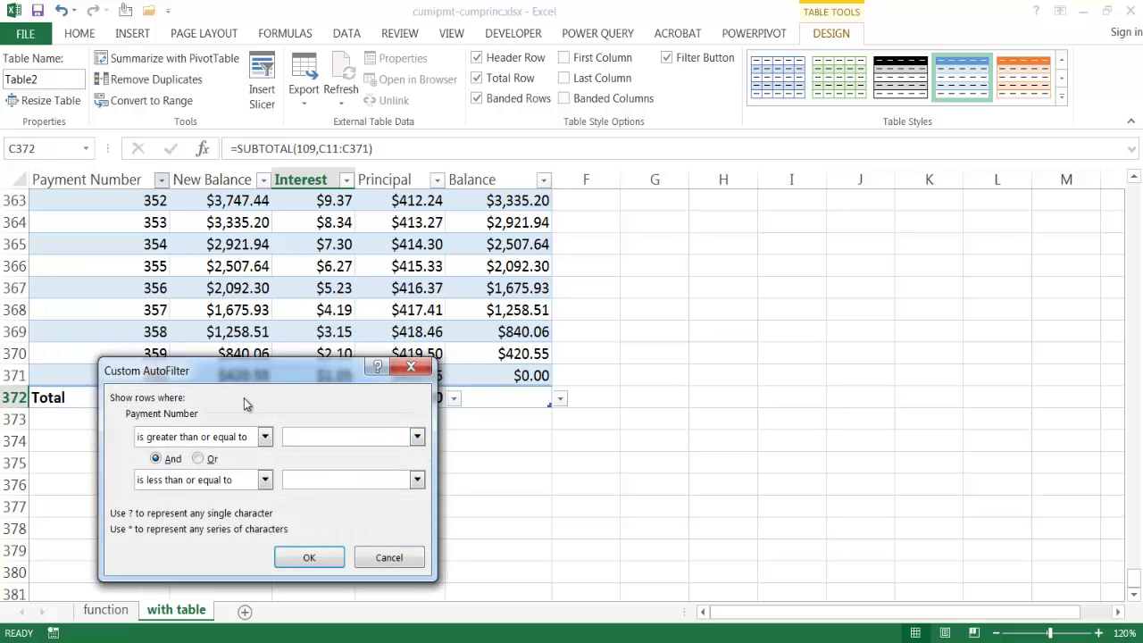
{"action": "type", "text": "1"}
{"action": "left_click", "coordinate": [328, 480]}
{"action": "type", "text": "12"}
{"action": "left_click", "coordinate": [309, 558]}
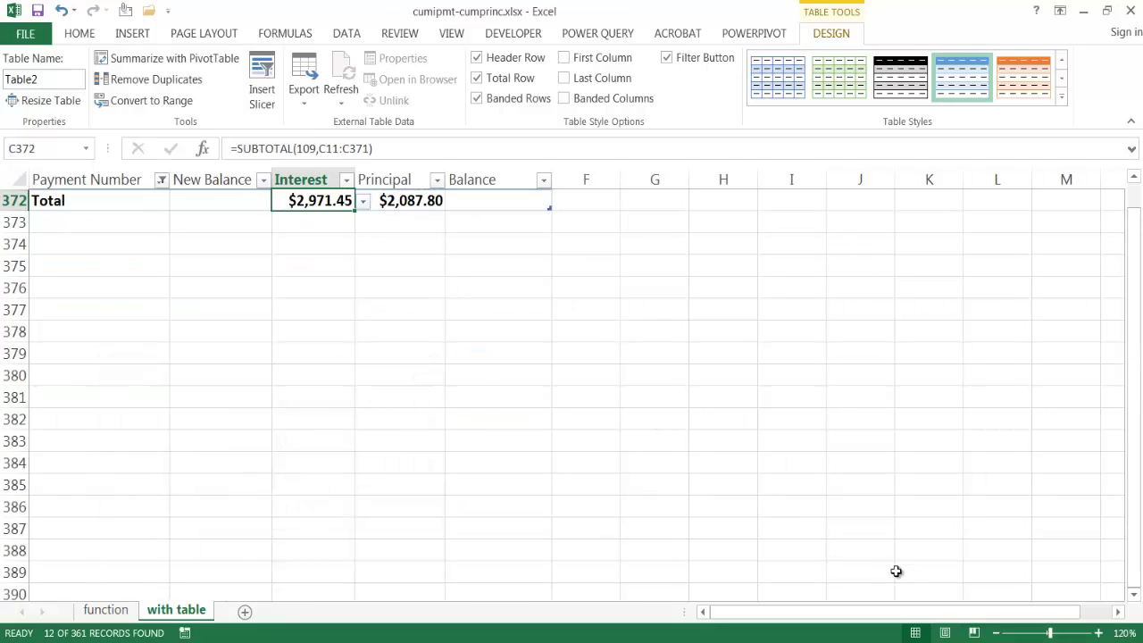
Step: Verify Interest $2,971.45 and Principal $2,087.80 totals match the cumulative interest and principal cells
{"action": "scroll", "coordinate": [788, 500], "scroll_direction": "up", "scroll_amount": 2}
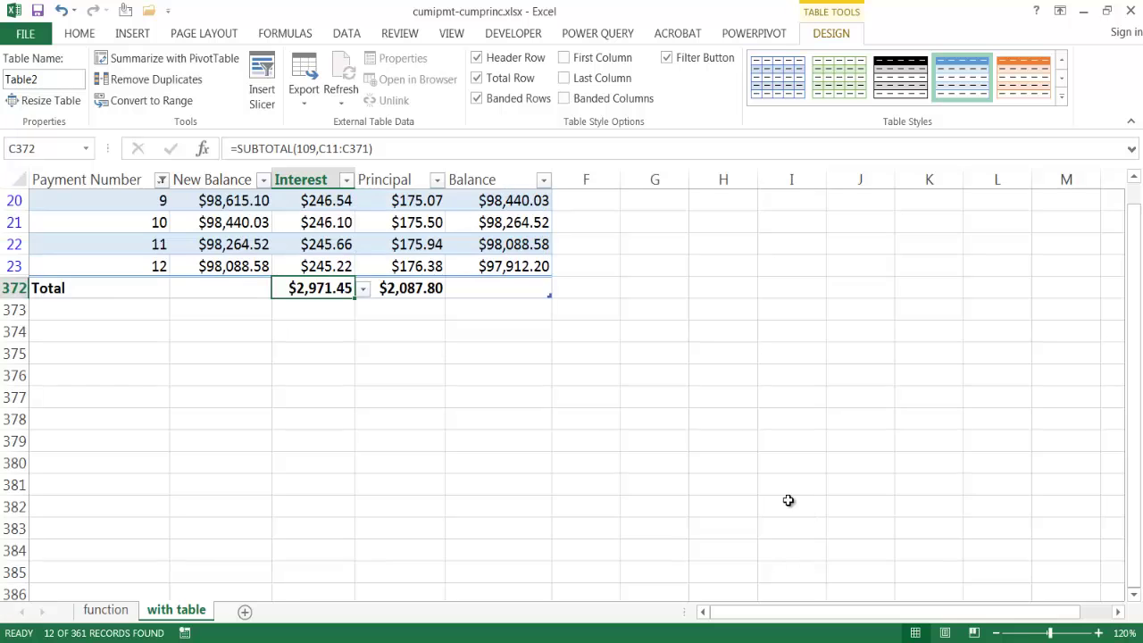
{"action": "left_click", "coordinate": [997, 634]}
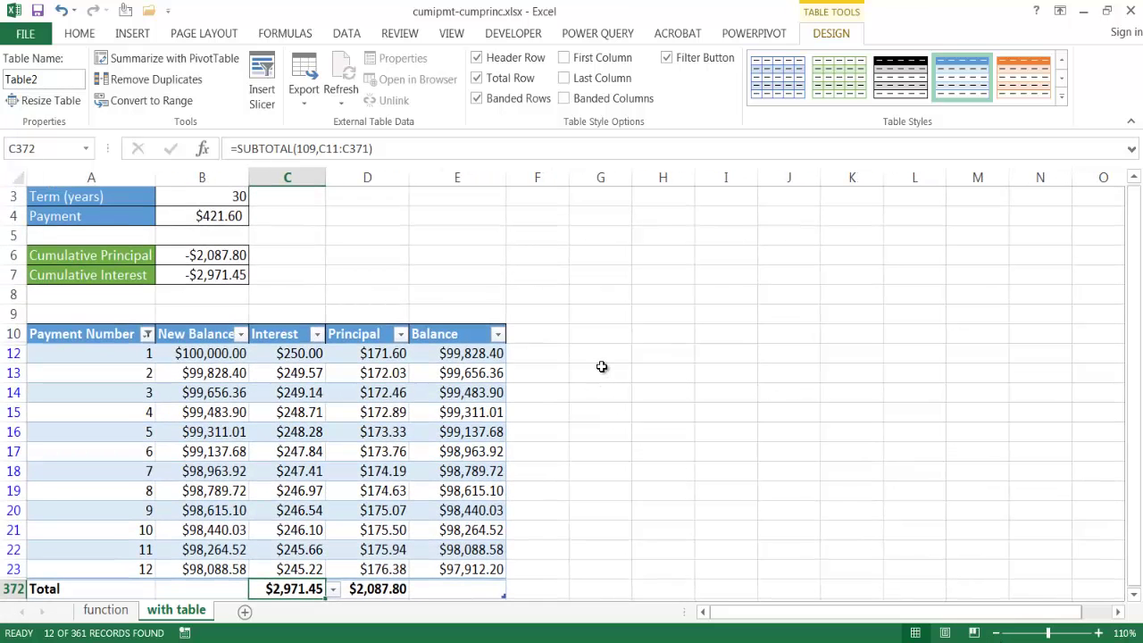
{"action": "scroll", "coordinate": [601, 367], "scroll_direction": "down", "scroll_amount": 1}
{"action": "left_click", "coordinate": [678, 370]}
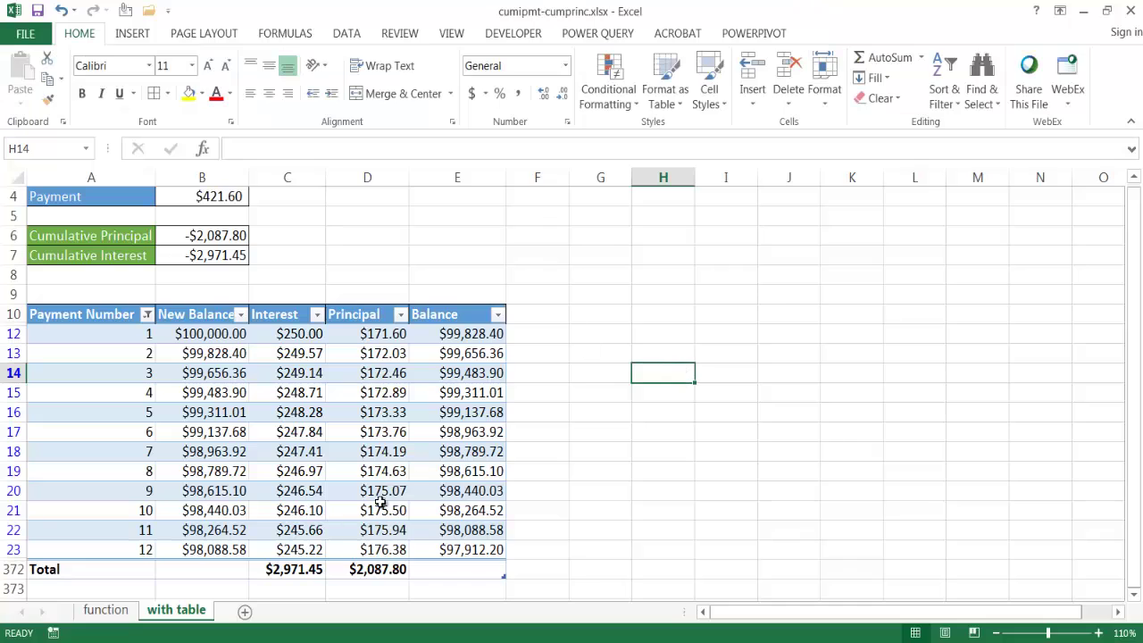
{"action": "left_click", "coordinate": [297, 571]}
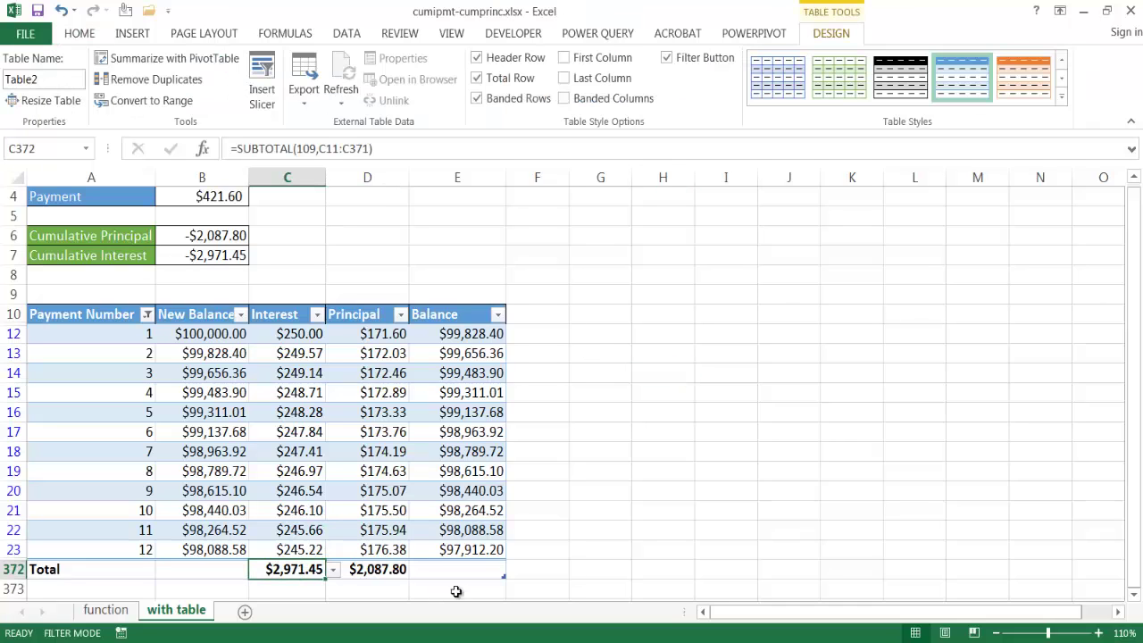
{"action": "left_click", "coordinate": [208, 257]}
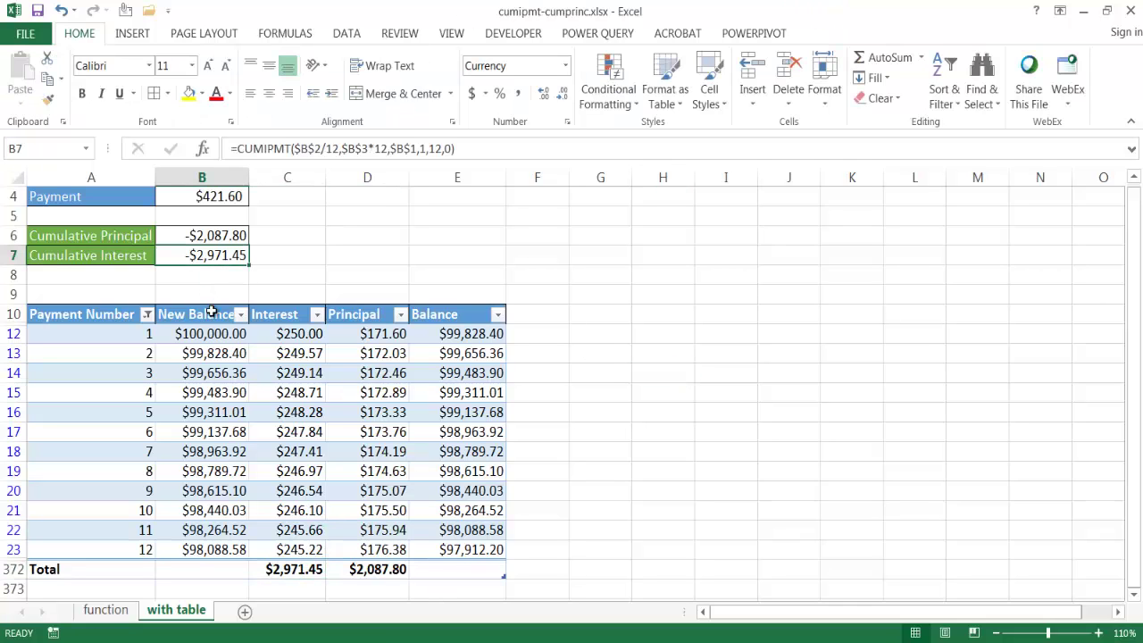
{"action": "left_click", "coordinate": [405, 571]}
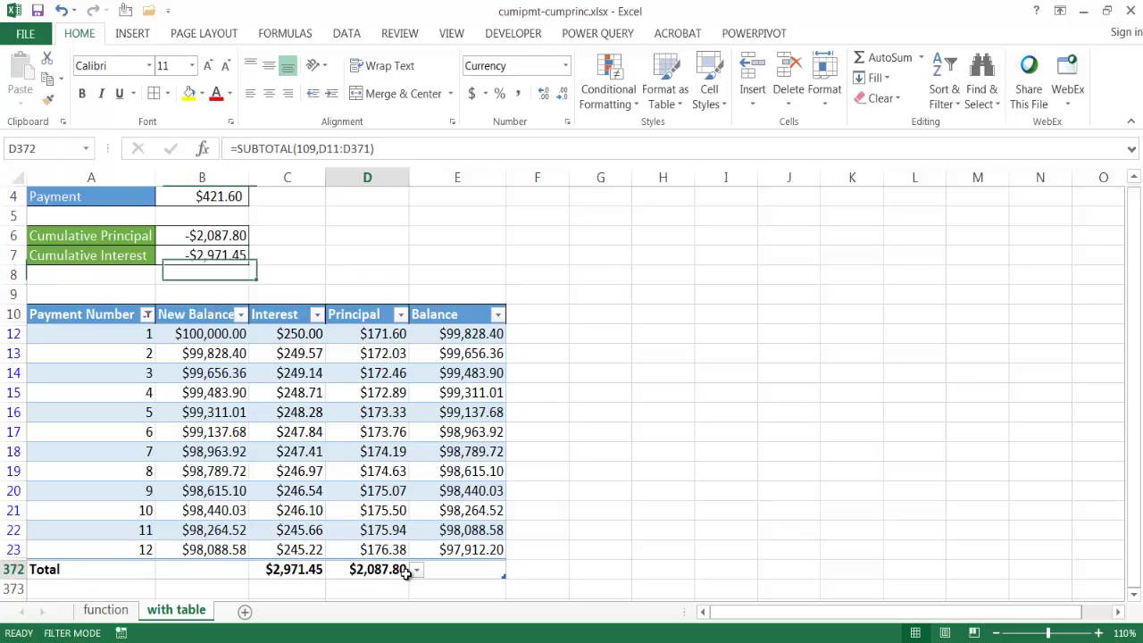
{"action": "left_click", "coordinate": [192, 235]}
{"action": "left_click", "coordinate": [396, 432]}
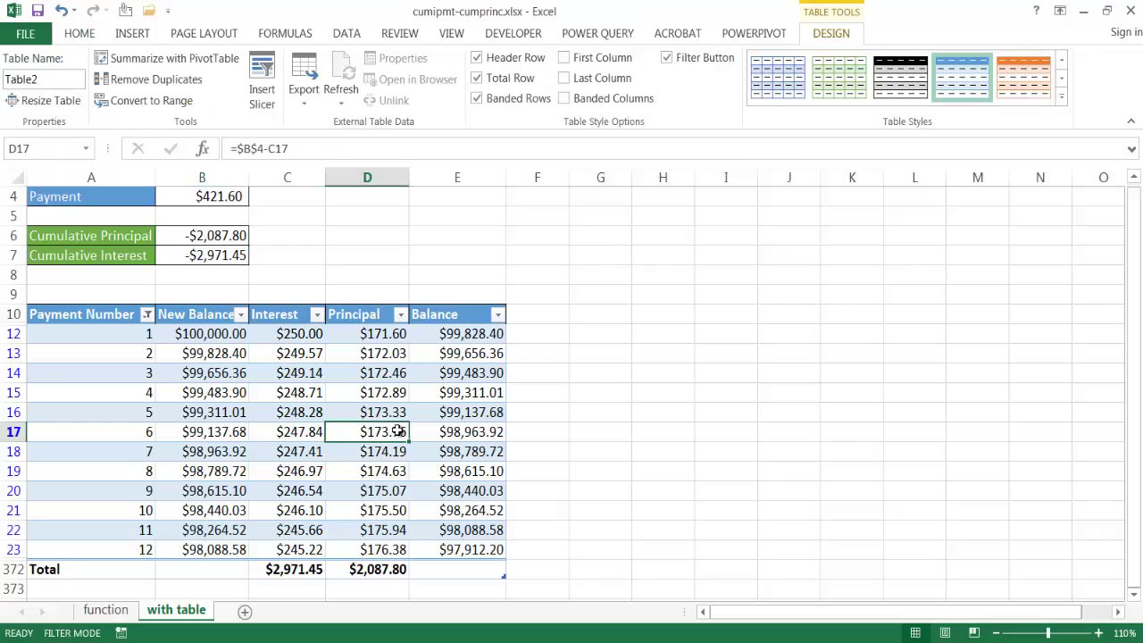
Step: Change the Payment Number between-filter's upper limit from 12 to 60
{"action": "left_click", "coordinate": [147, 316]}
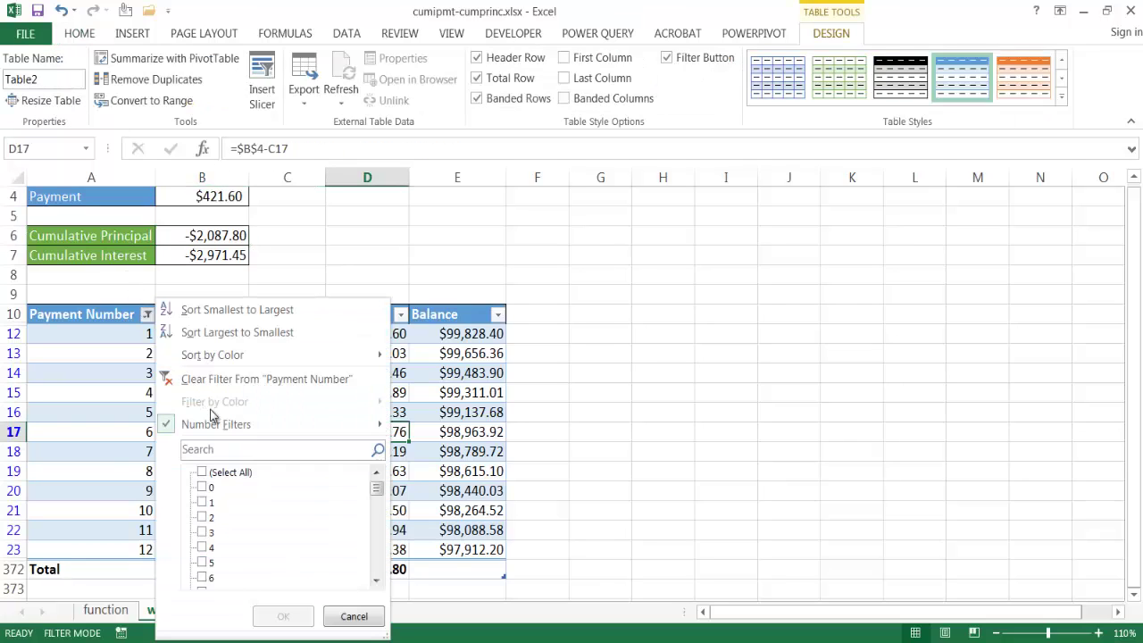
{"action": "mouse_move", "coordinate": [241, 431]}
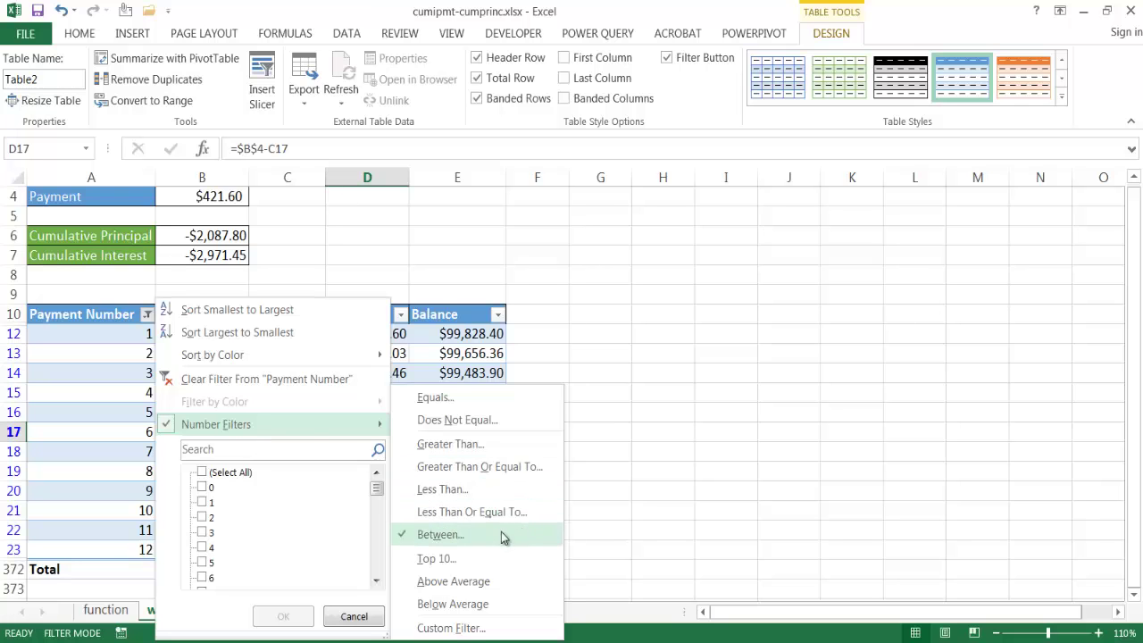
{"action": "left_click", "coordinate": [474, 534]}
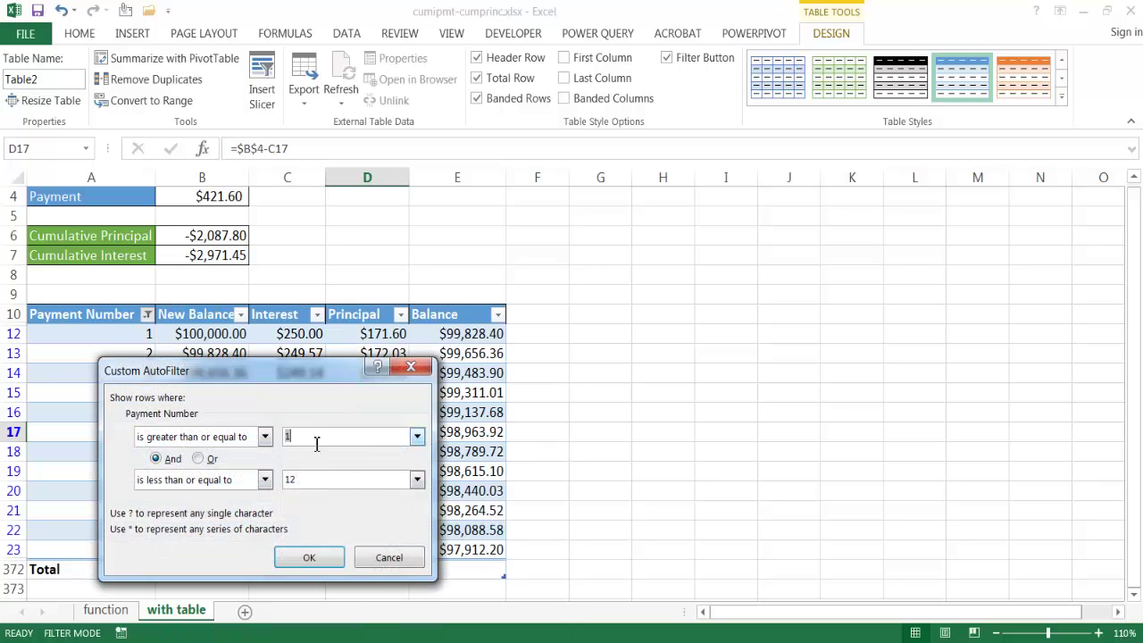
{"action": "double_click", "coordinate": [313, 479]}
{"action": "type", "text": "60"}
{"action": "left_click", "coordinate": [314, 558]}
Step: Confirm the 60-payment totals: Interest $14,202.61 and Principal $11,093.64
{"action": "scroll", "coordinate": [712, 446], "scroll_direction": "down", "scroll_amount": 5}
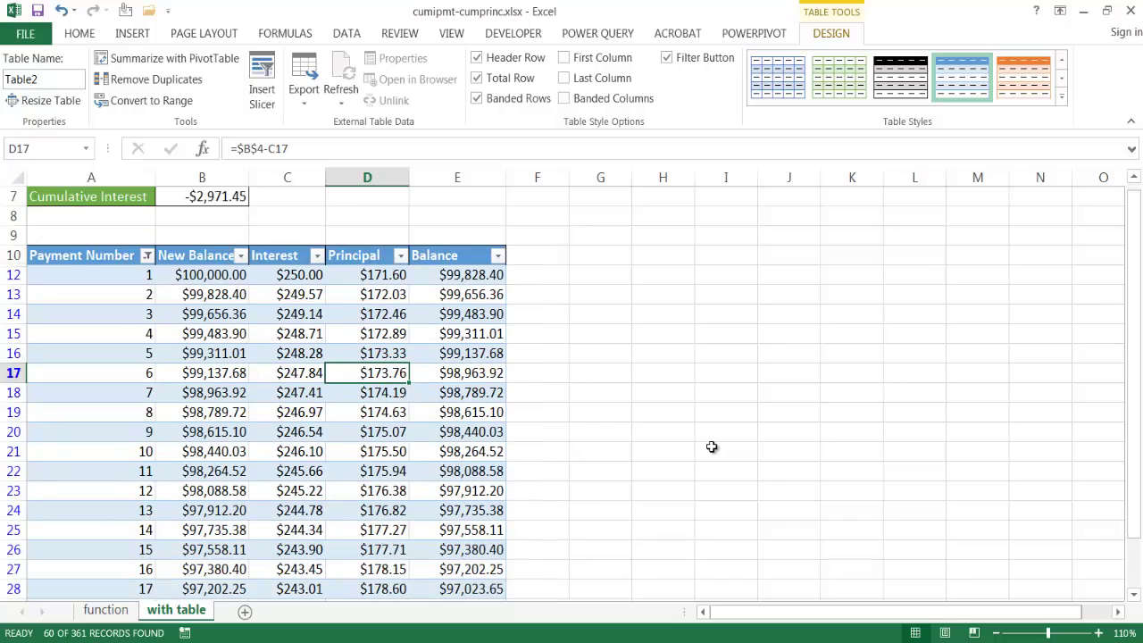
{"action": "left_click", "coordinate": [328, 430]}
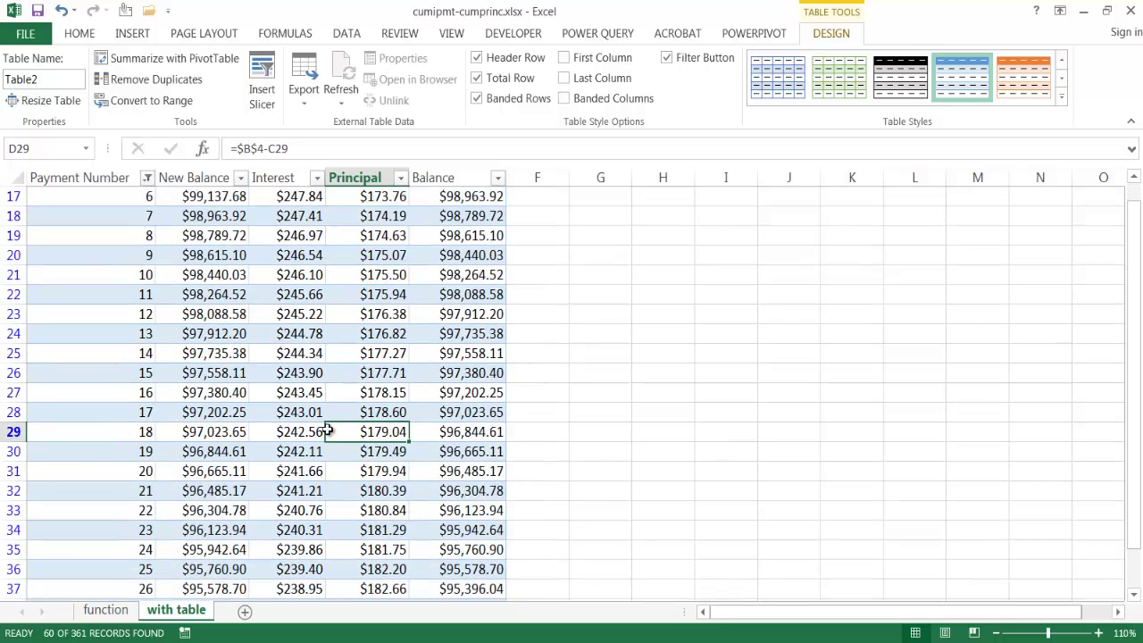
{"action": "key", "text": "ctrl+shift+Down"}
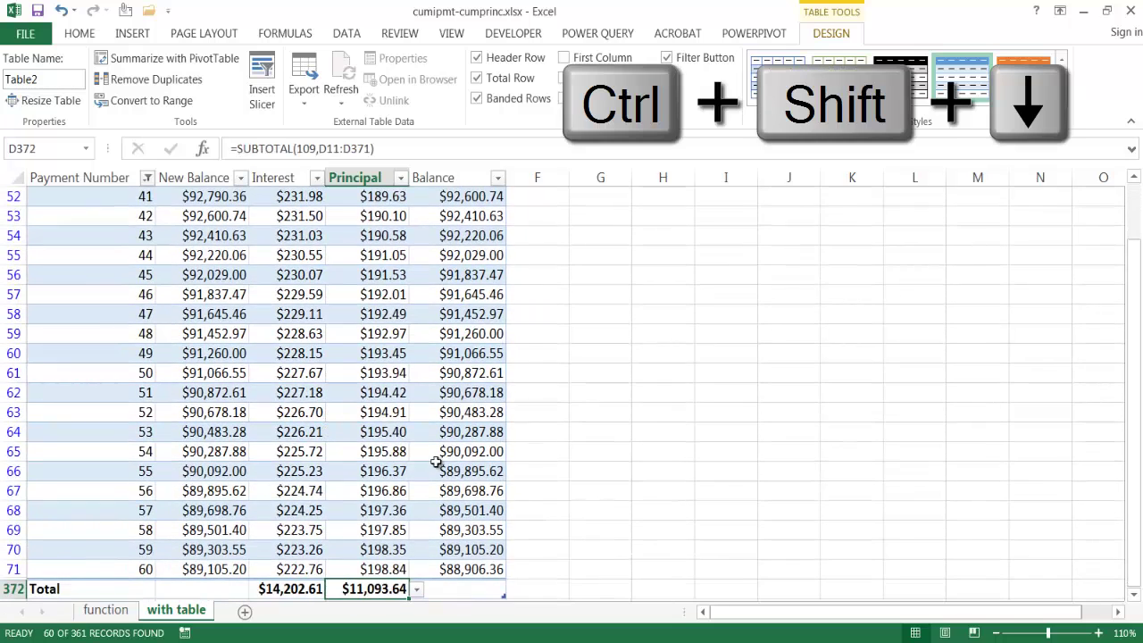
{"action": "left_click", "coordinate": [270, 589]}
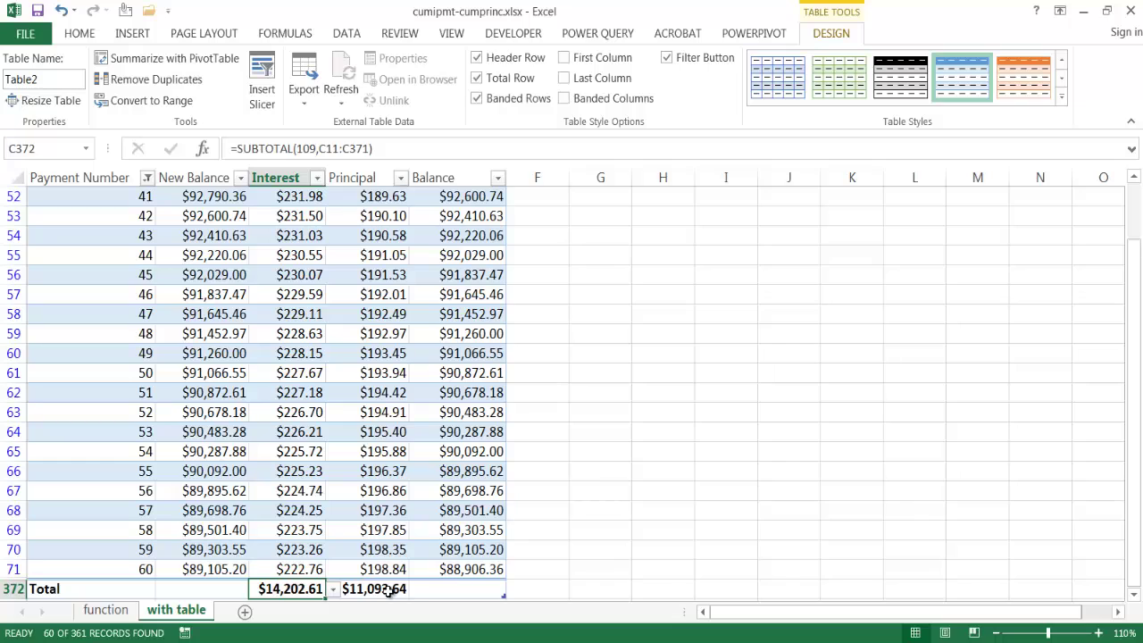
{"action": "left_click", "coordinate": [389, 590]}
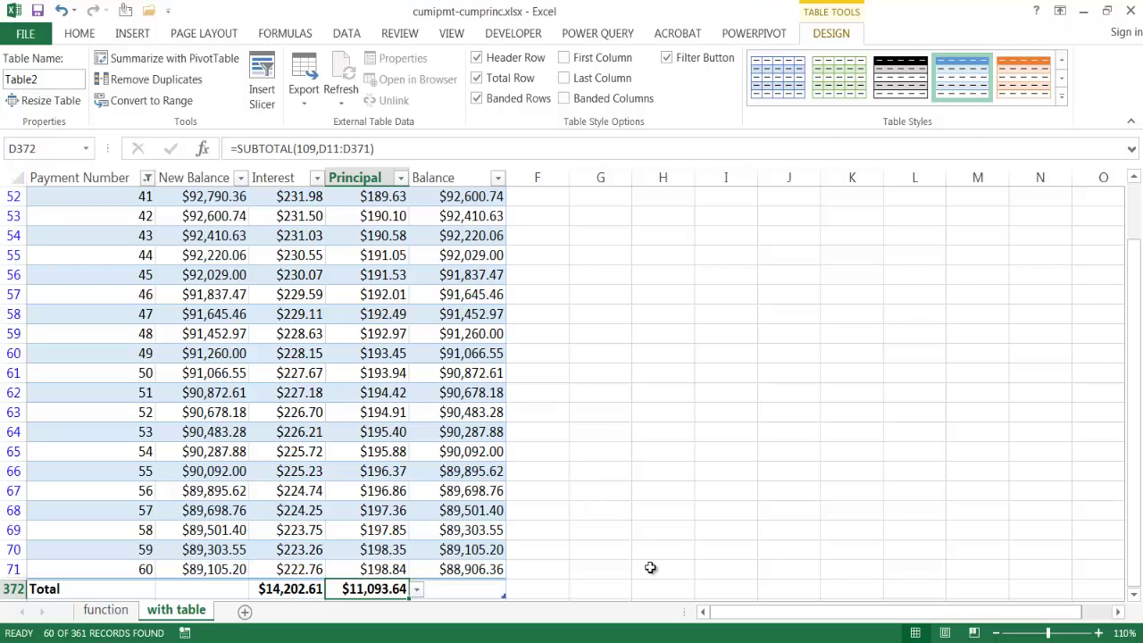
{"action": "key", "text": "ctrl+Home"}
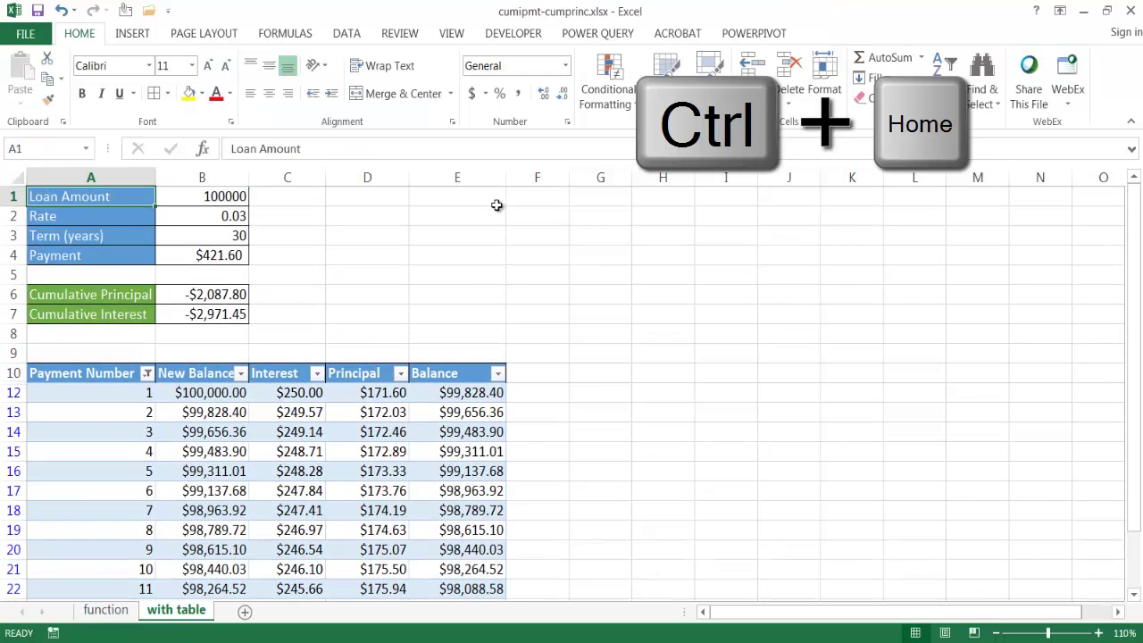